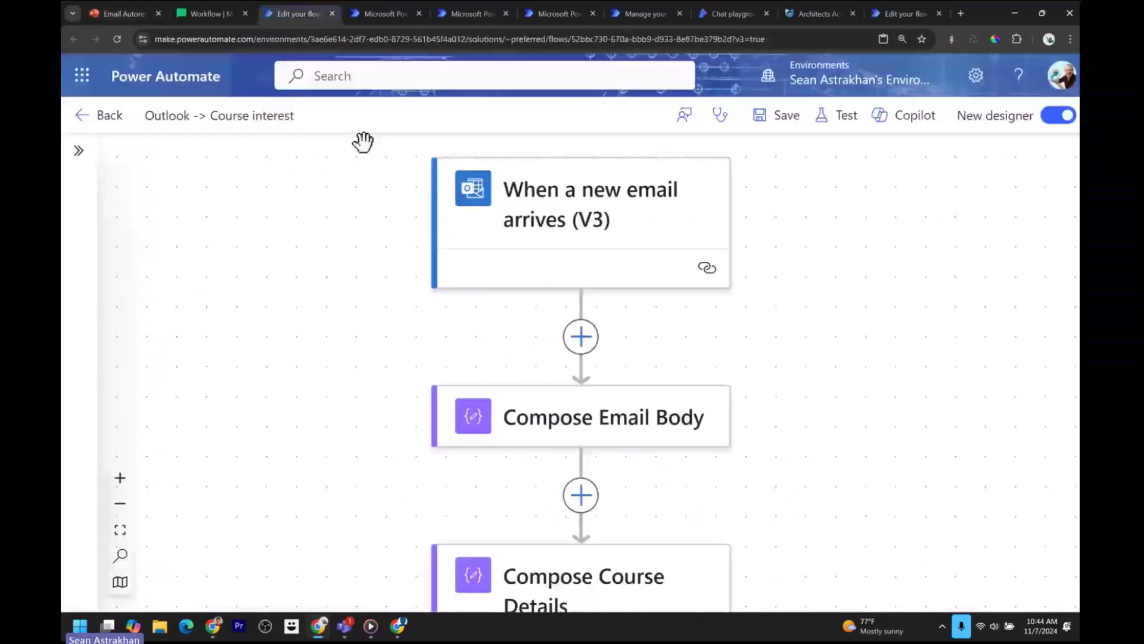
Zoom out the Course interest flow and pan up to show the Condition, For each and Reply to email steps.
click(127, 507)
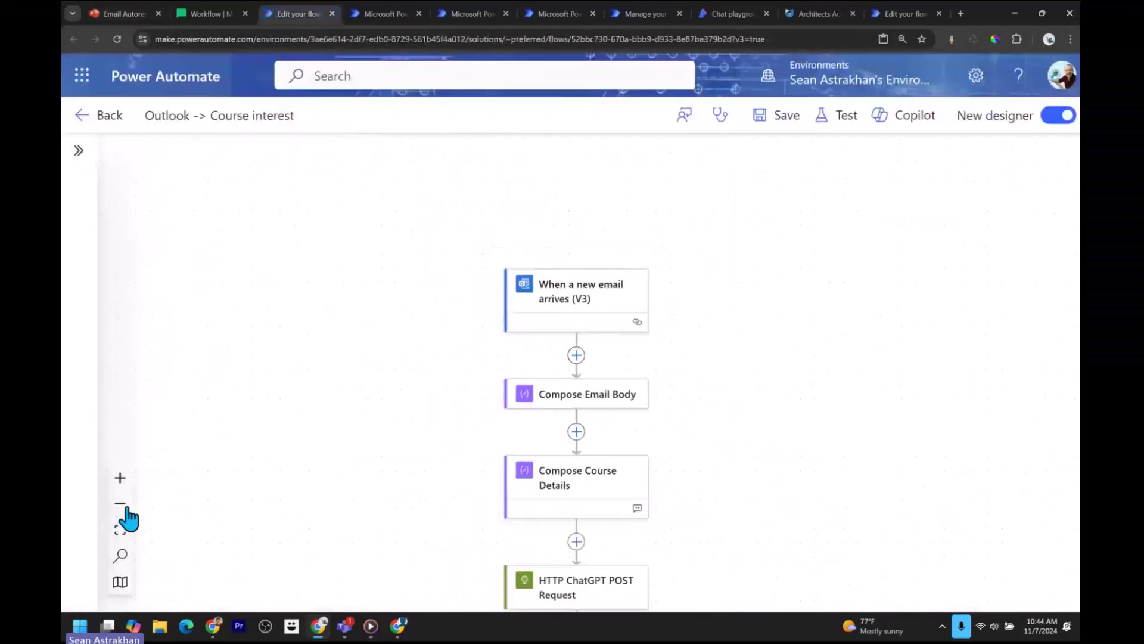
click(126, 506)
click(123, 507)
drag(510, 605, 488, 403)
drag(376, 406, 398, 334)
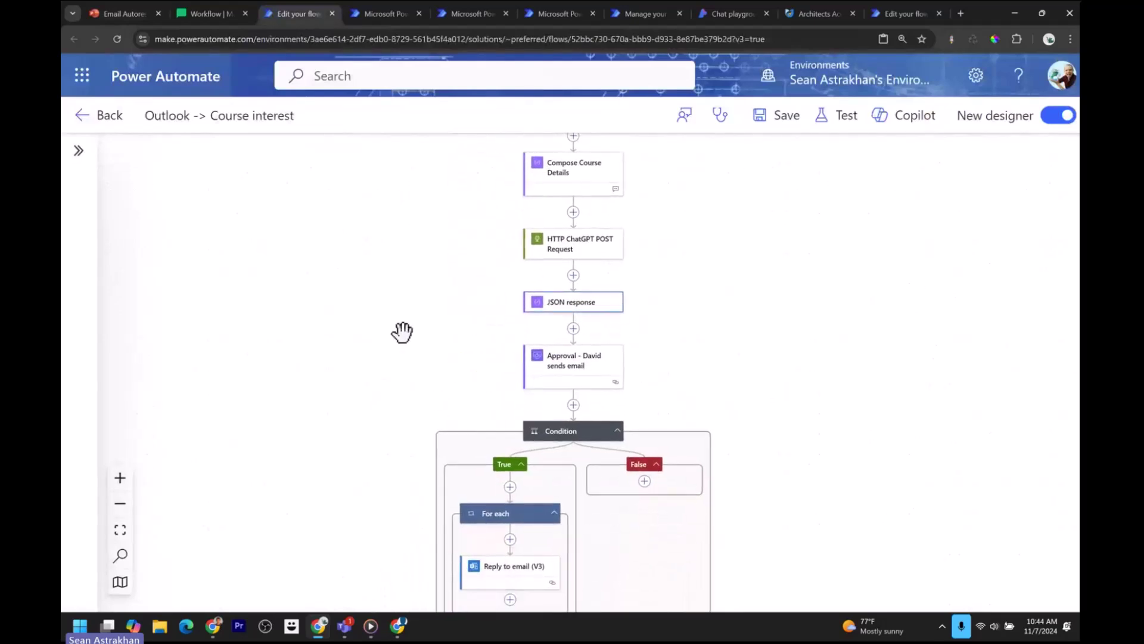
Go to slide 5 of the Email Autoresponder deck and reveal the follow-up email in the inbox screenshot.
click(138, 12)
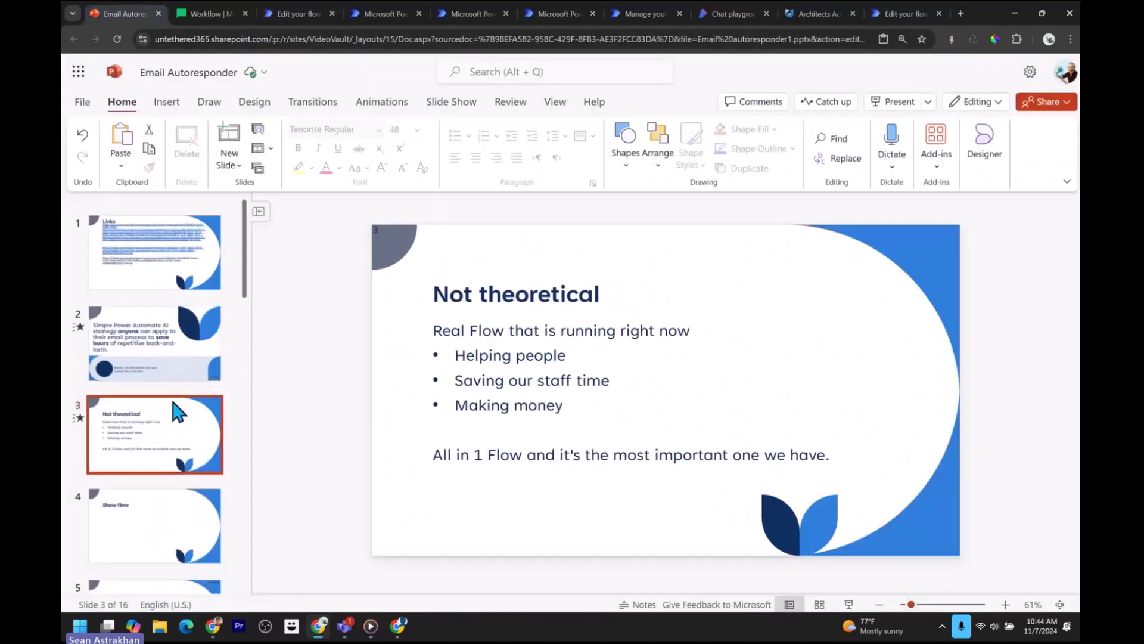
scroll(212, 396, down, 1)
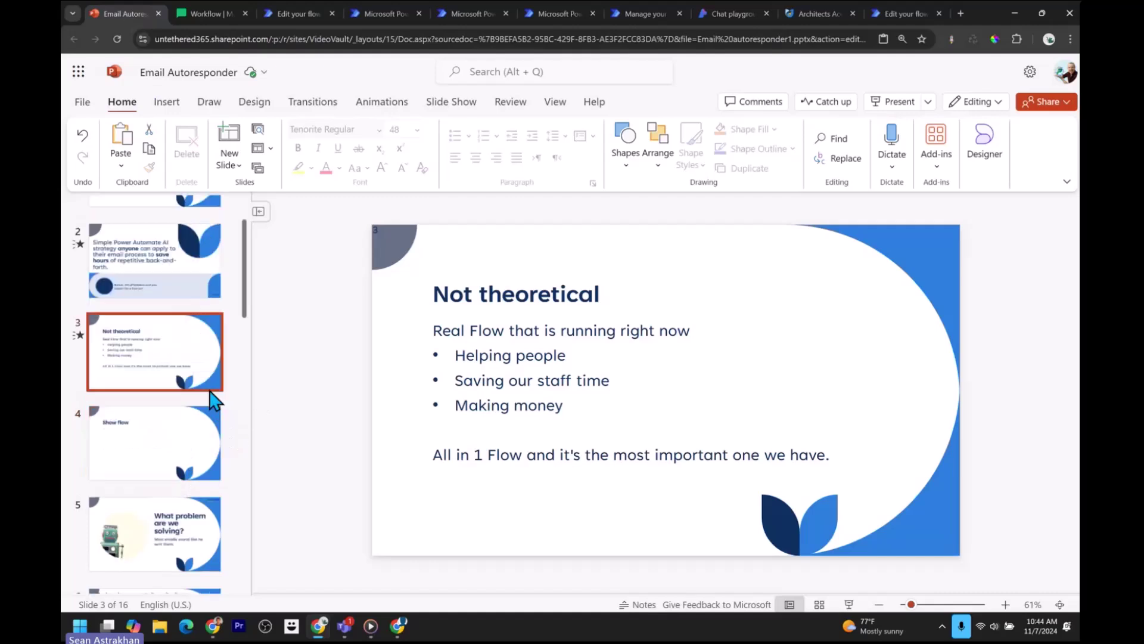
scroll(215, 400, down, 1)
click(134, 412)
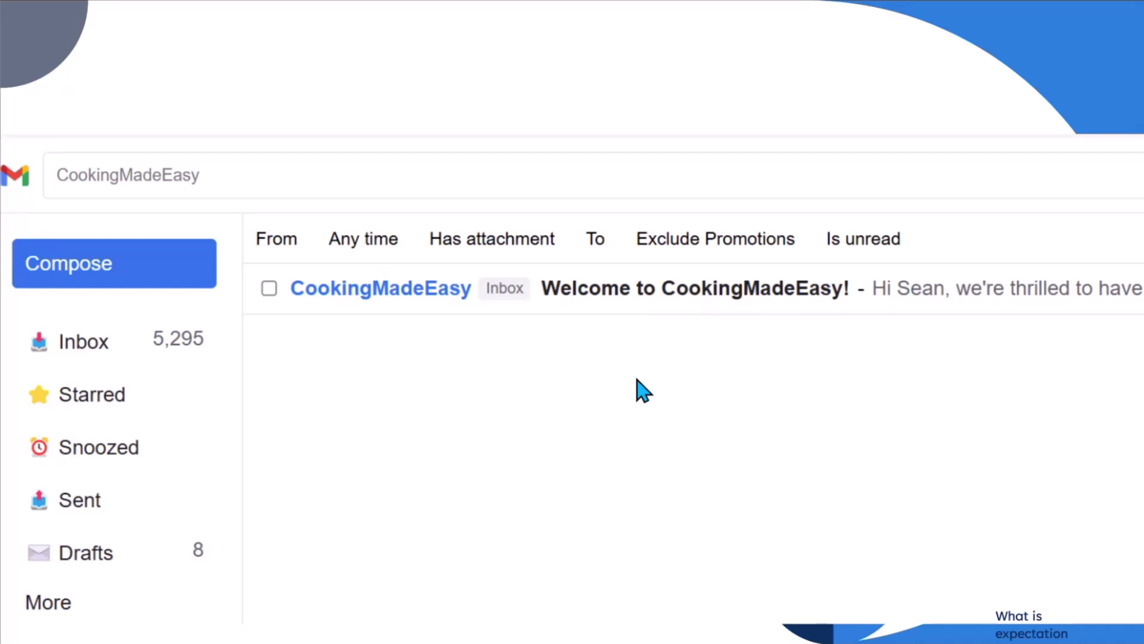
key(Right)
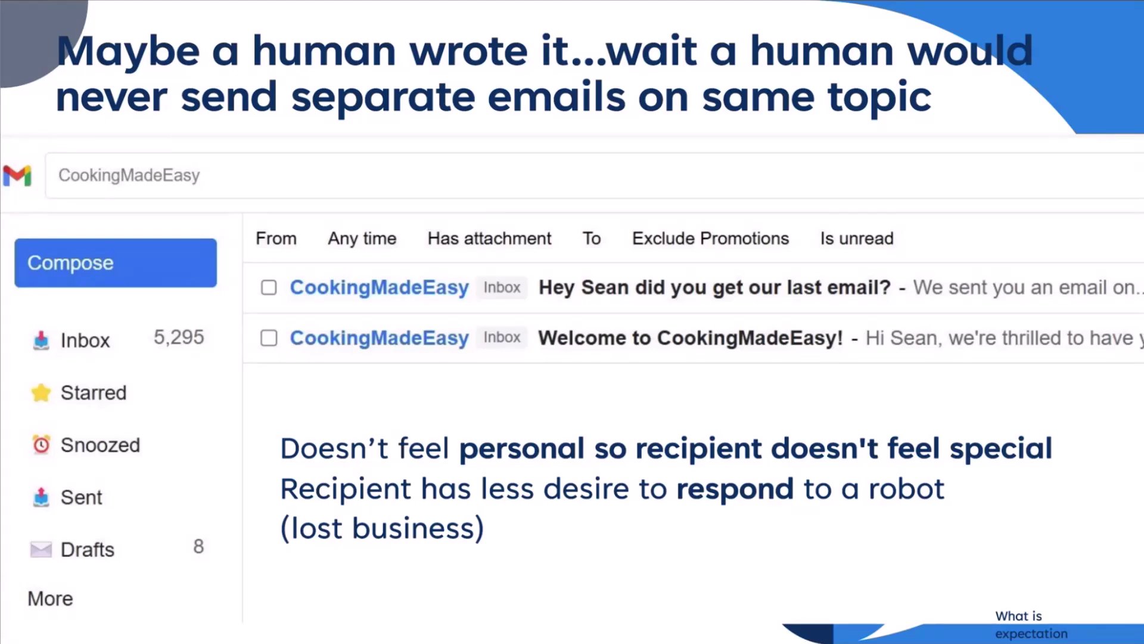
Advance through the threaded-email slides to 'Trust gained...trust lost', then end the slide show.
key(Right)
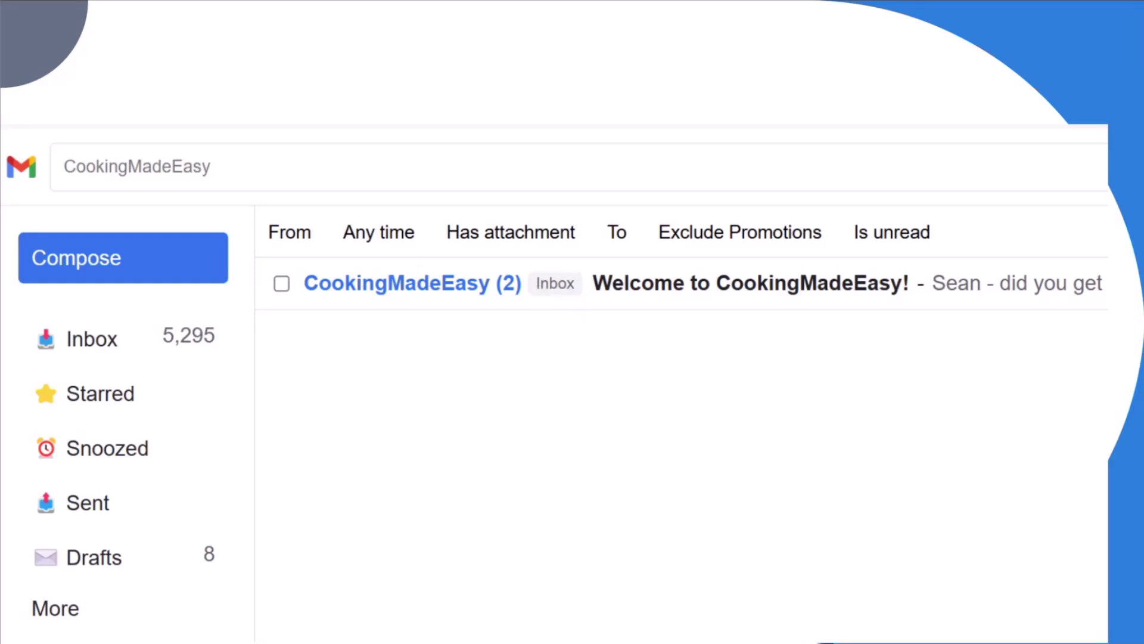
key(Right)
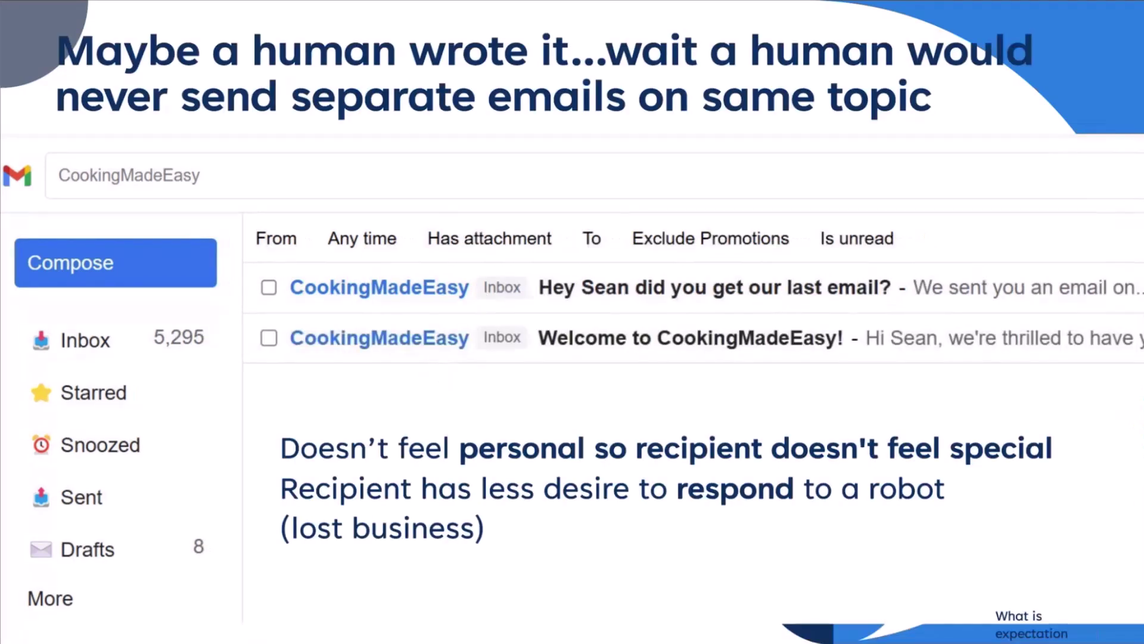
key(Right)
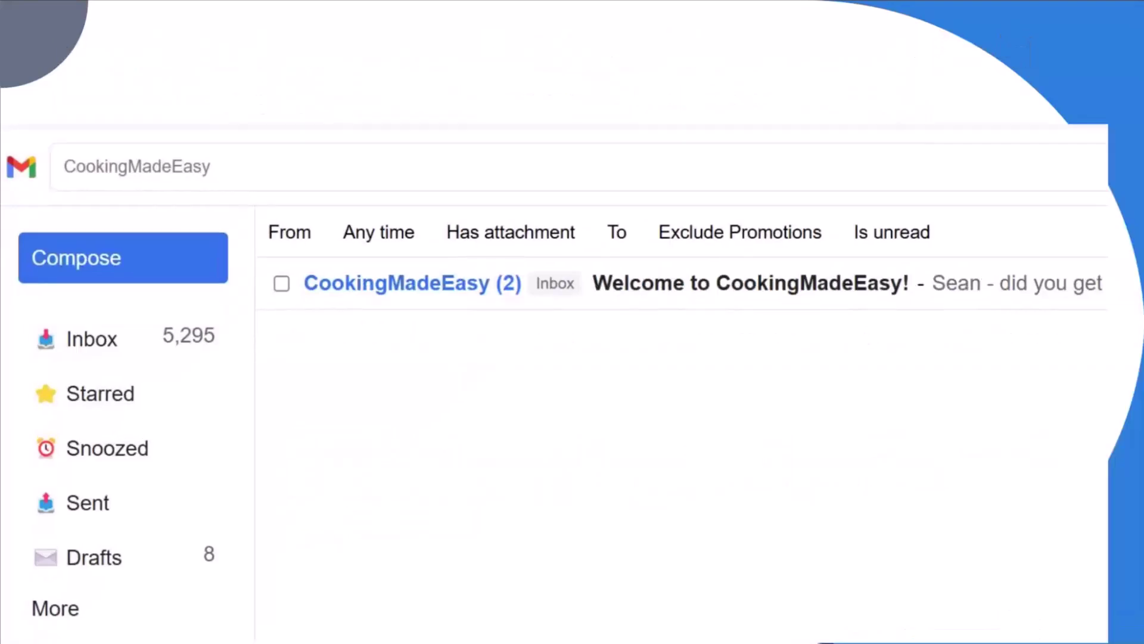
key(Right)
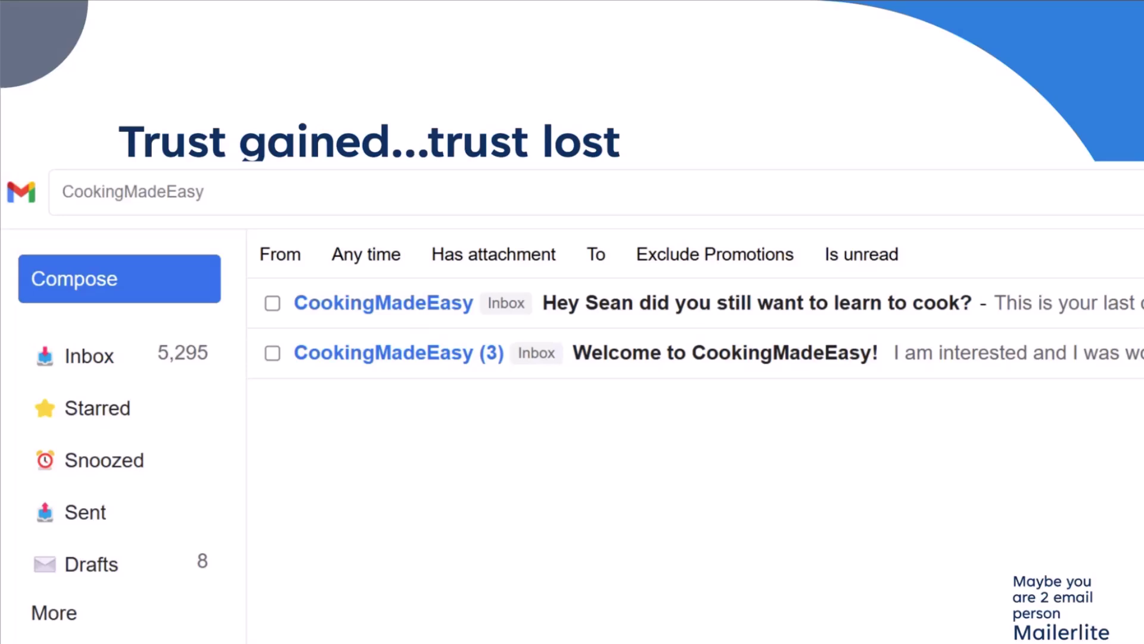
key(Escape)
Review the MailerLite automation's Email 2, Condition 3, Email 3 and Delay 3 steps, then return to the deck.
key(ctrl+Tab)
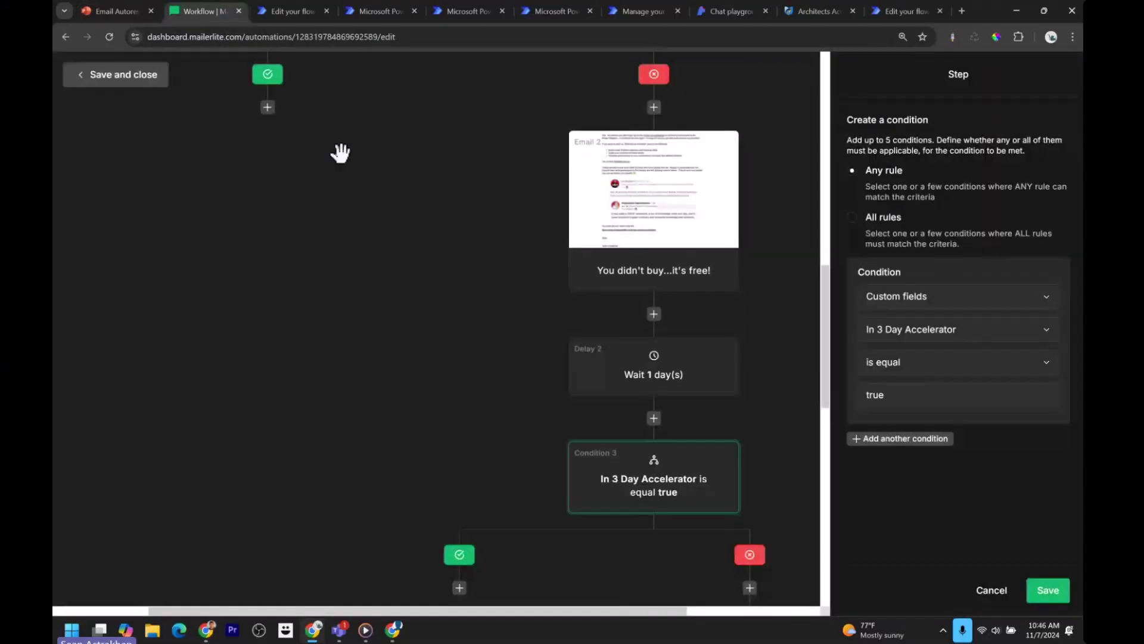
drag(429, 342, 227, 367)
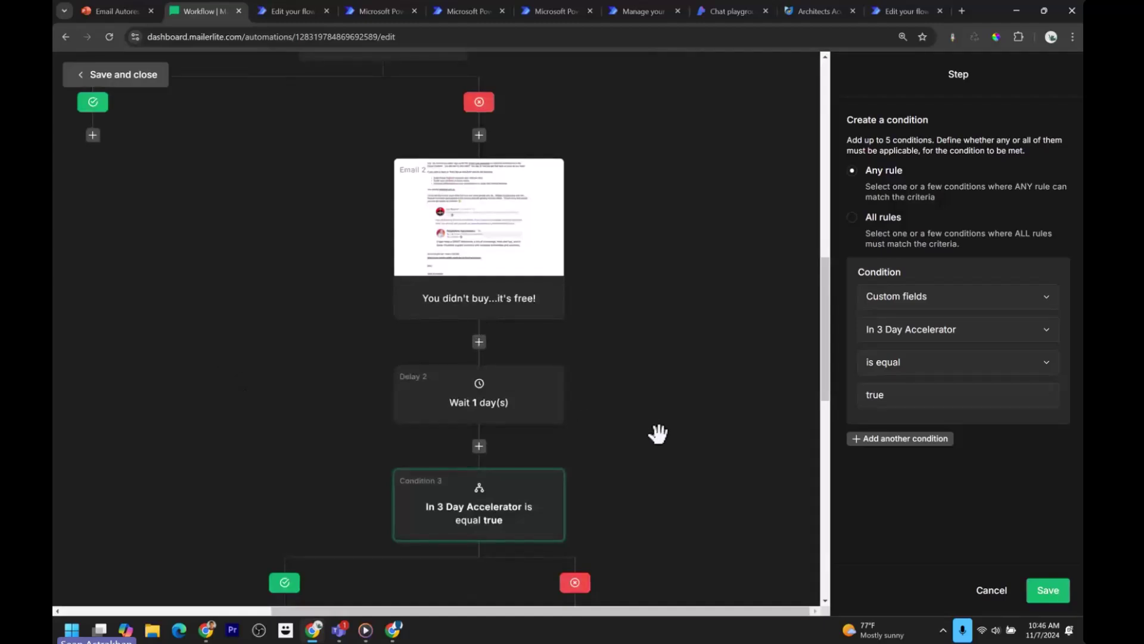
scroll(641, 488, down, 4)
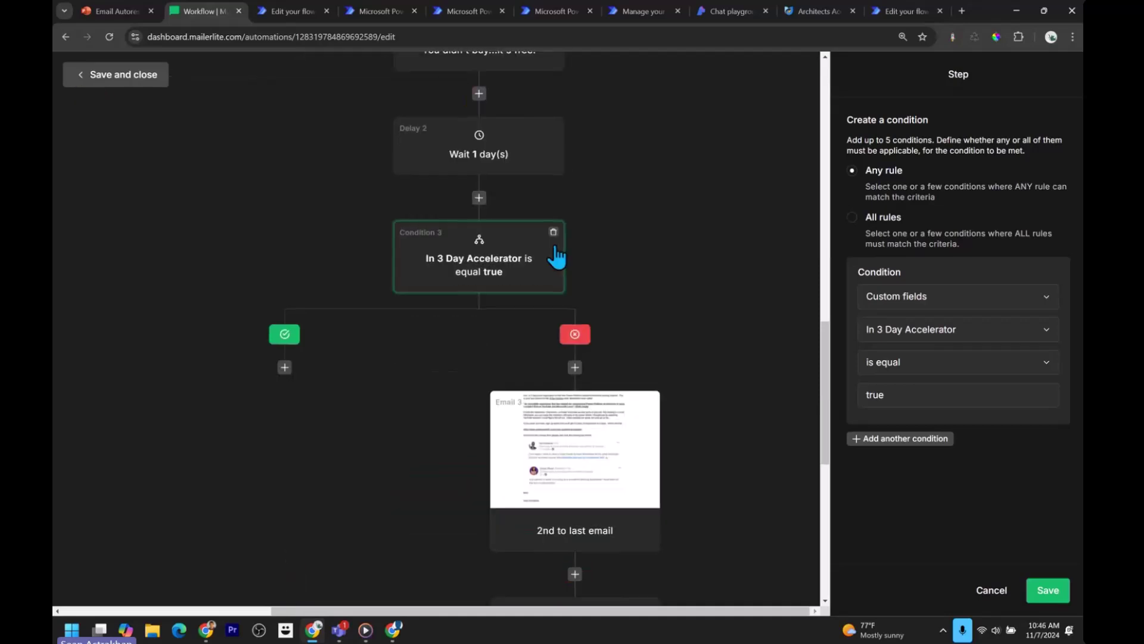
drag(654, 332, 628, 248)
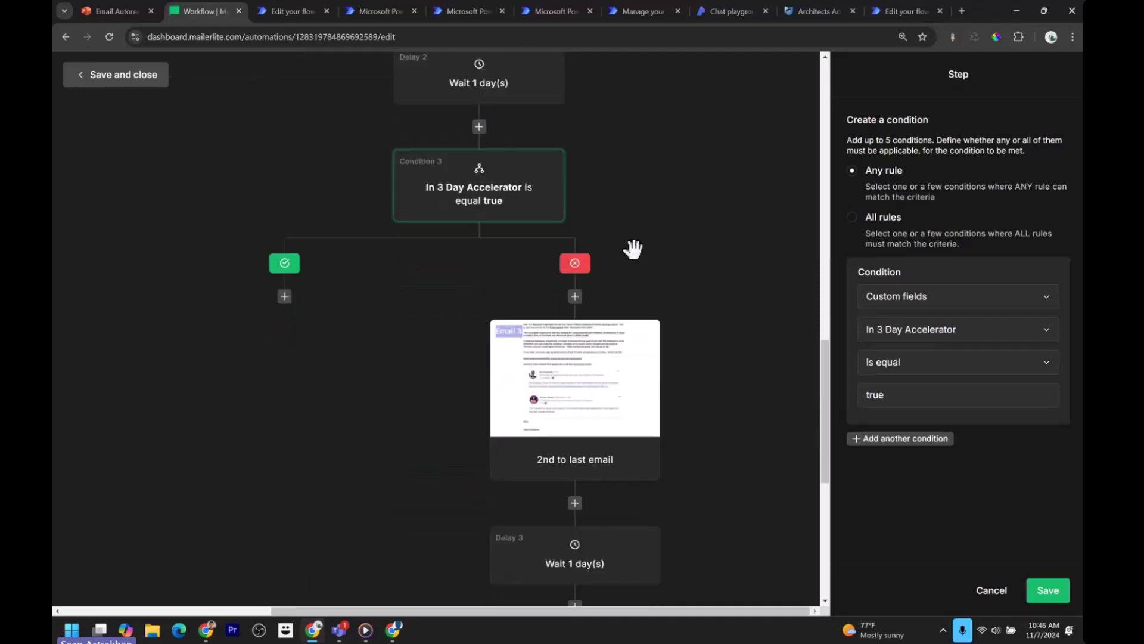
scroll(646, 217, up, 8)
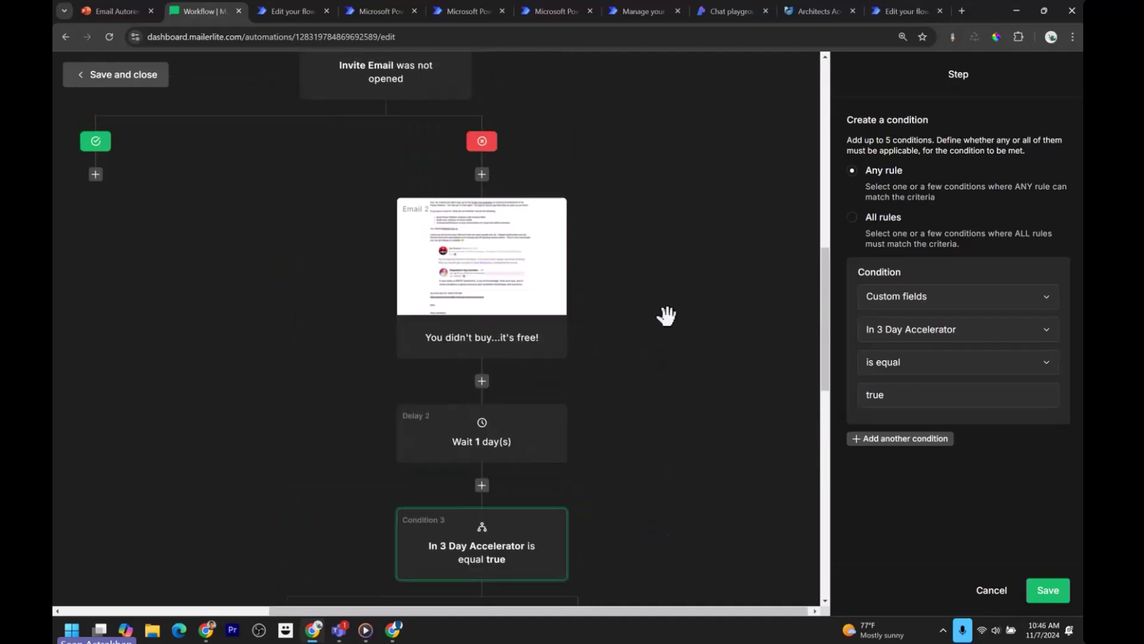
scroll(673, 433, up, 3)
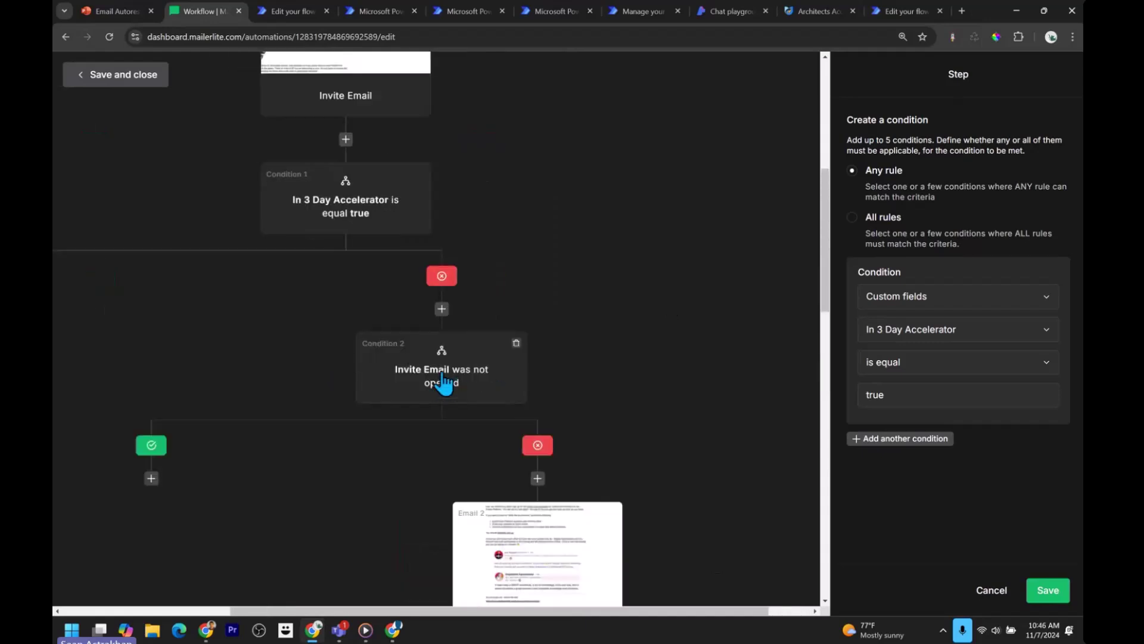
scroll(638, 395, down, 6)
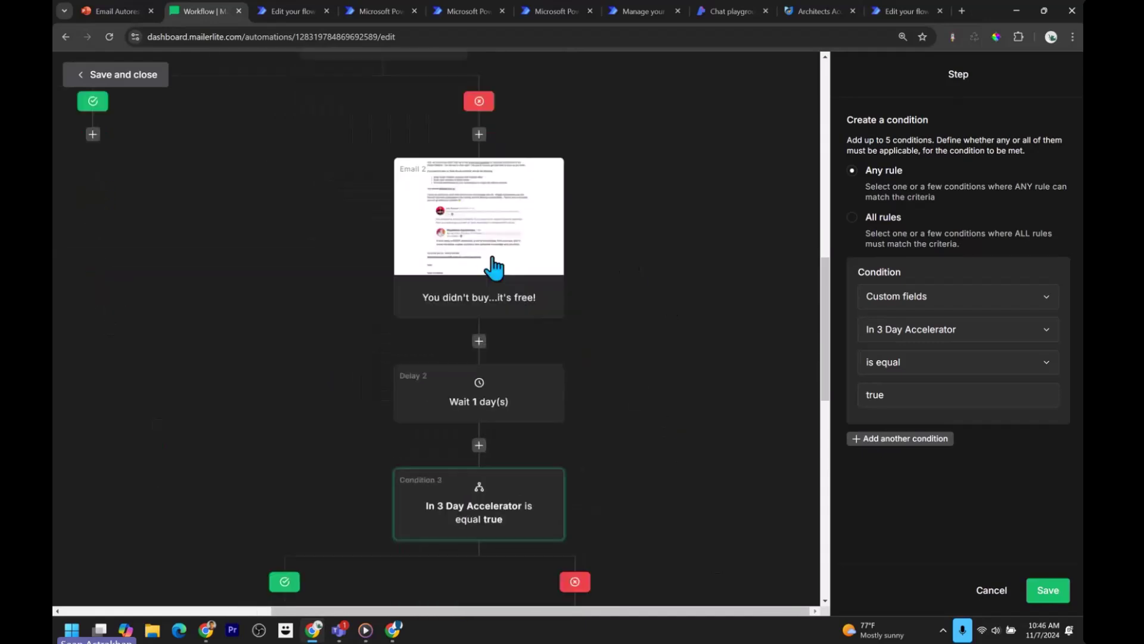
click(105, 14)
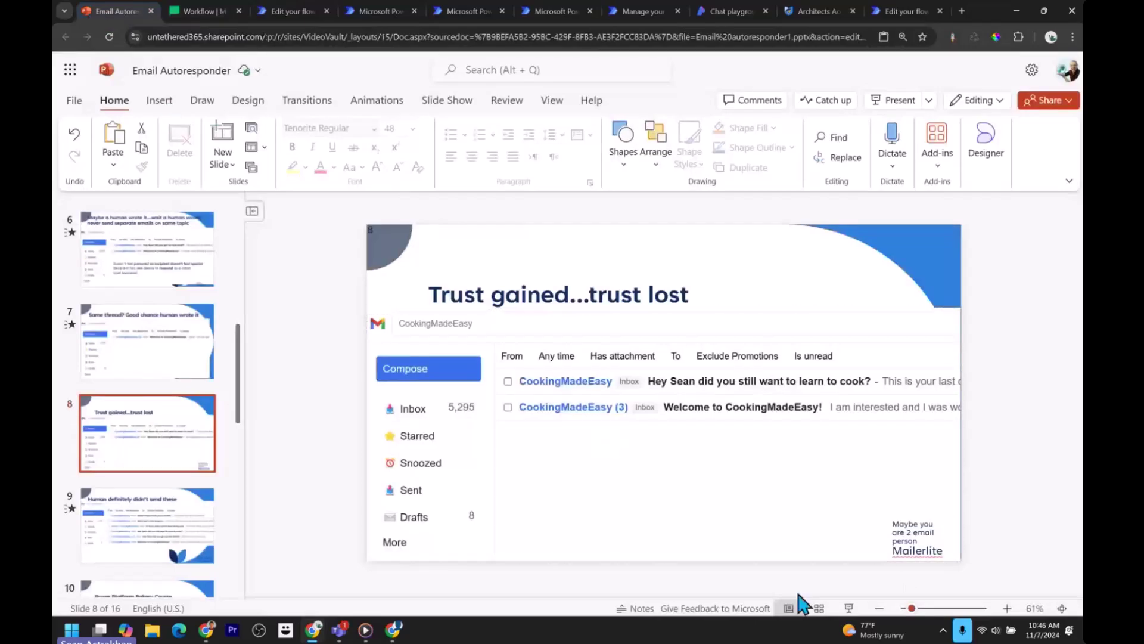
Present the six-inbox-emails slide with its 'Human definitely didn't send these' title, exit, and switch to Media Player.
click(848, 608)
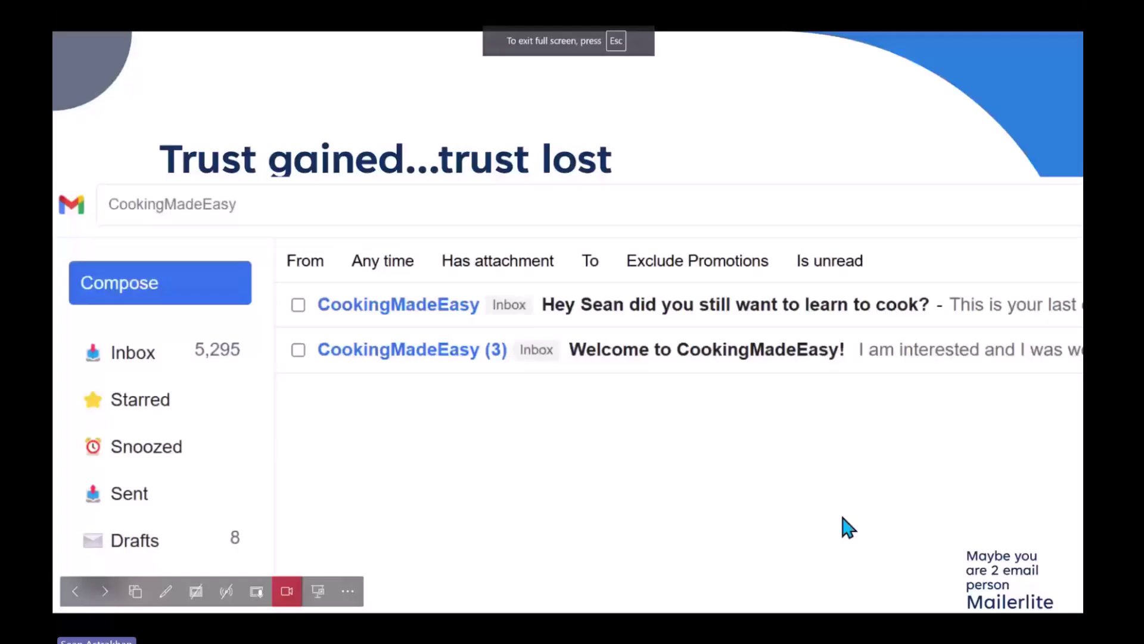
click(848, 527)
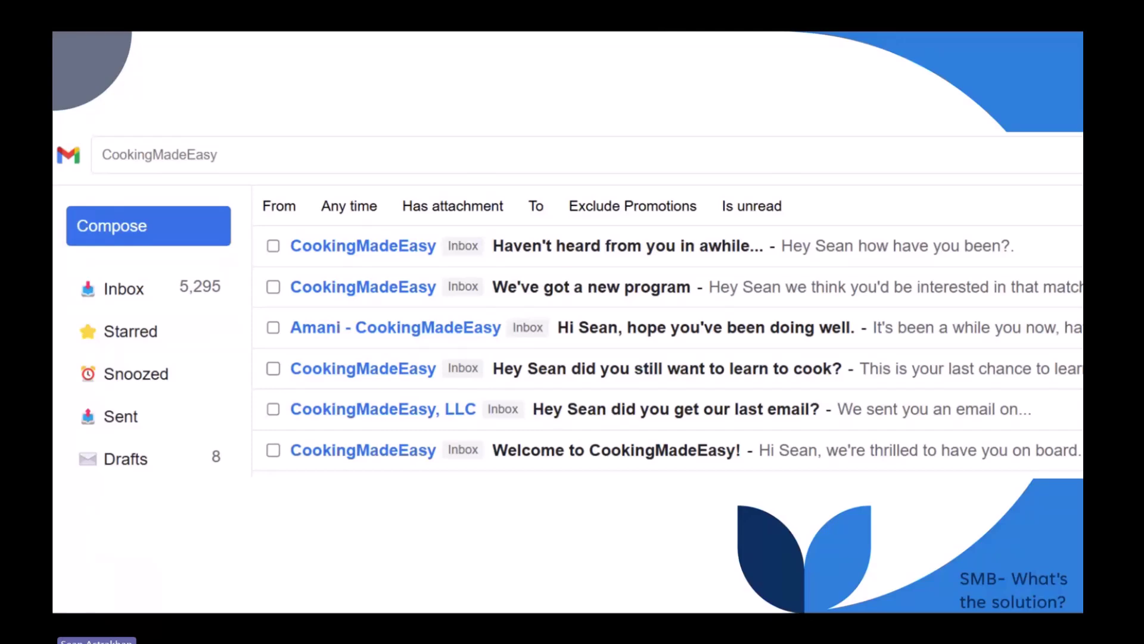
key(Right)
key(Escape)
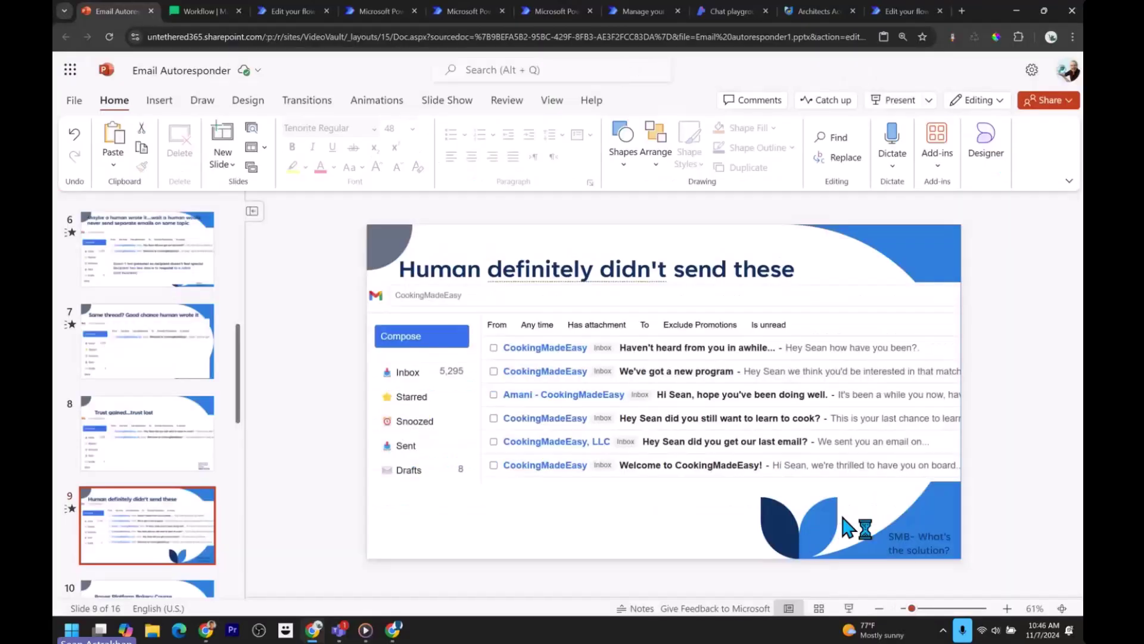
click(366, 631)
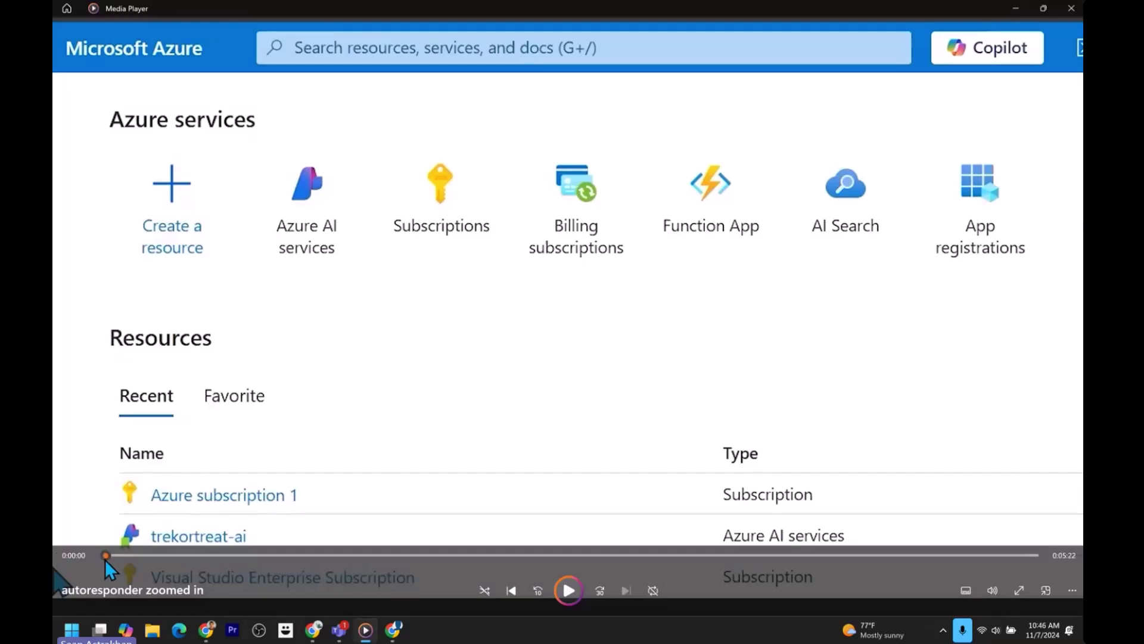
Scrub the Azure recording past the AI services search and create form to the overview at 0:12.
drag(105, 559, 123, 557)
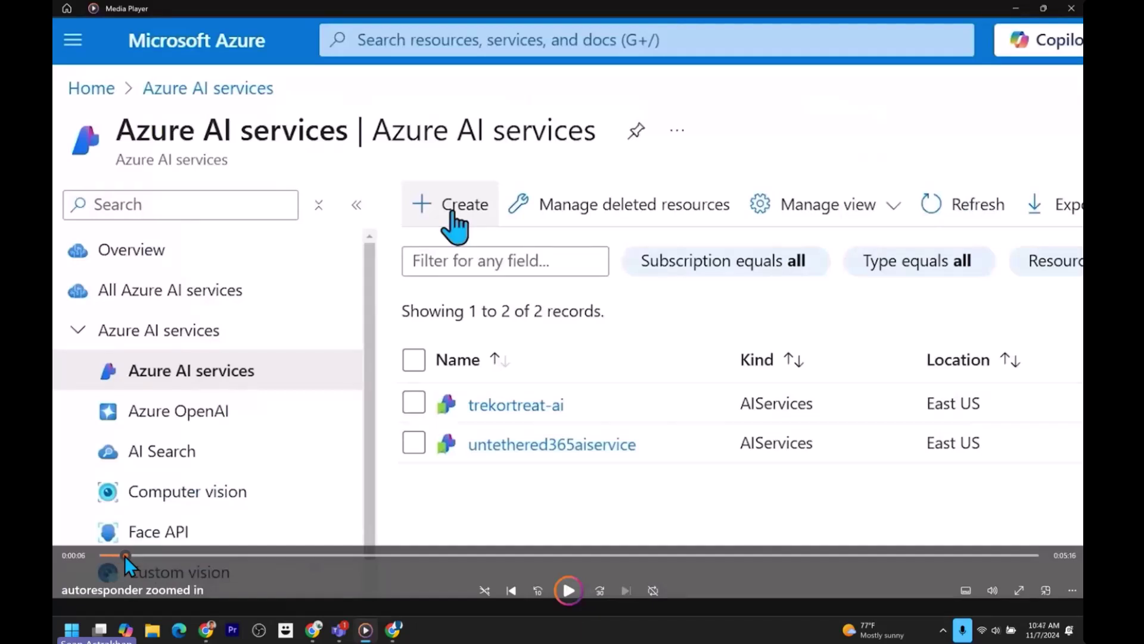
drag(124, 555, 131, 556)
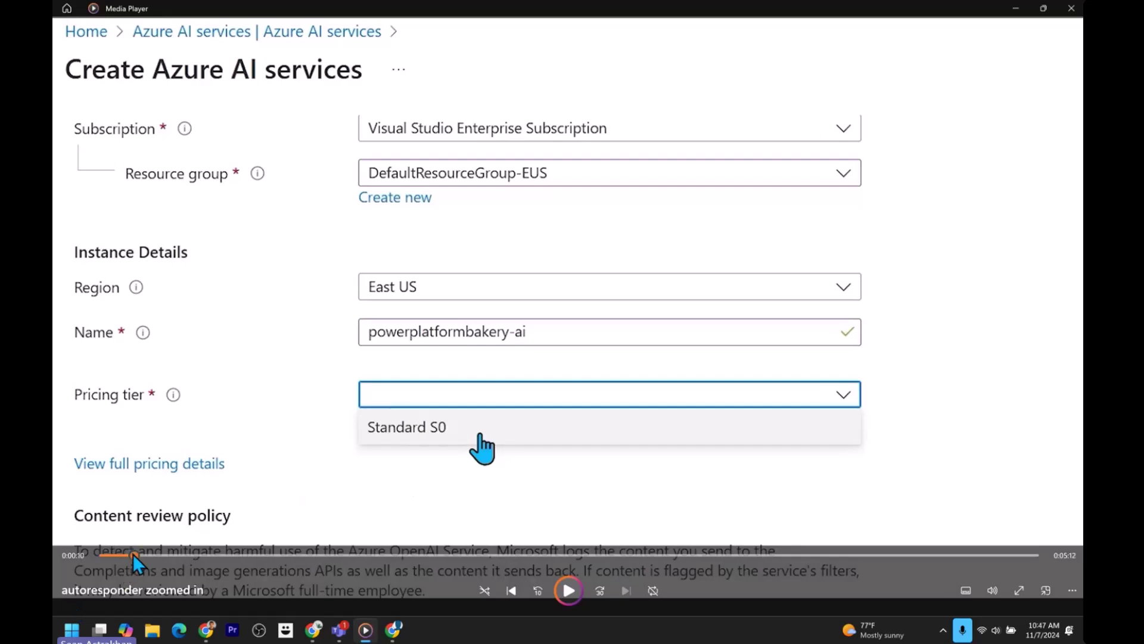
drag(134, 553, 144, 555)
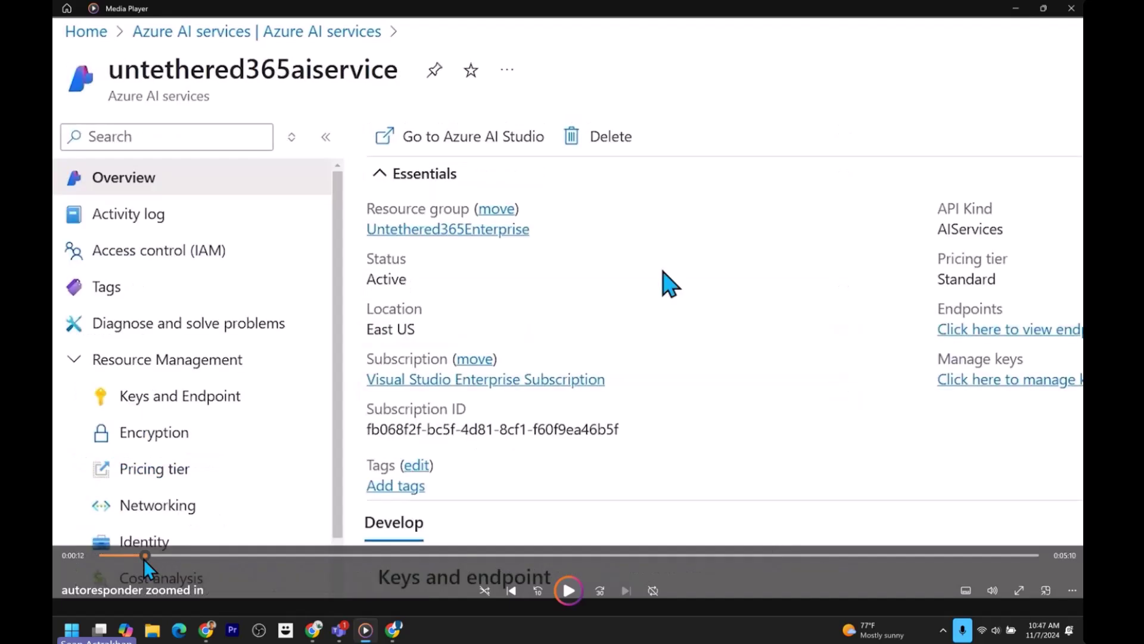
Scrub the recording around 0:16, settling back on the Azure AI service overview.
drag(144, 559, 152, 559)
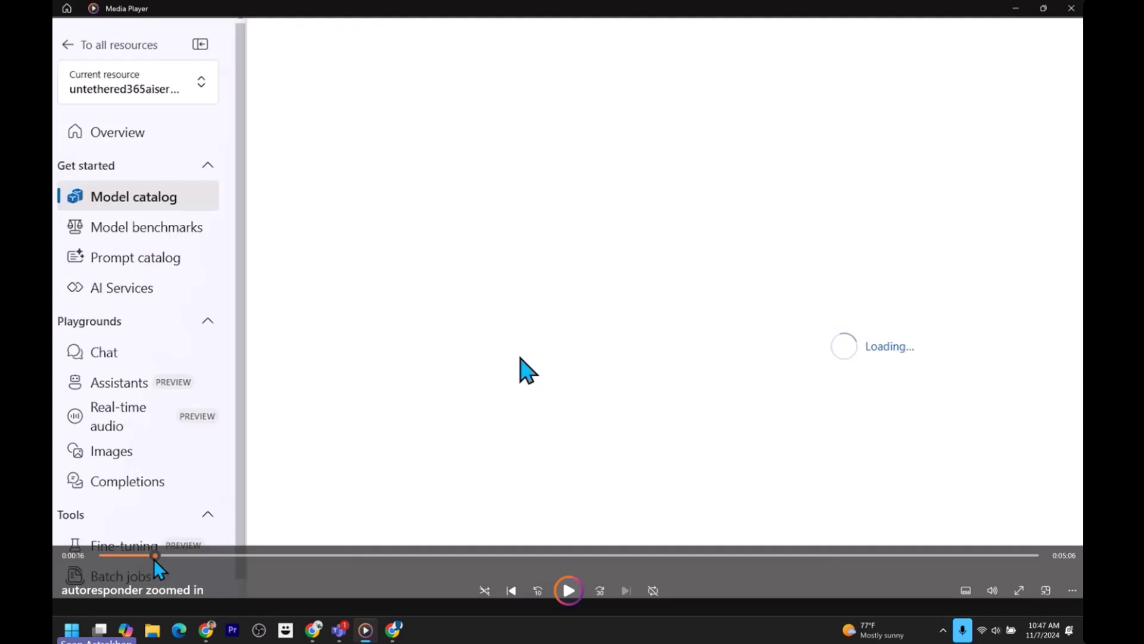
click(559, 589)
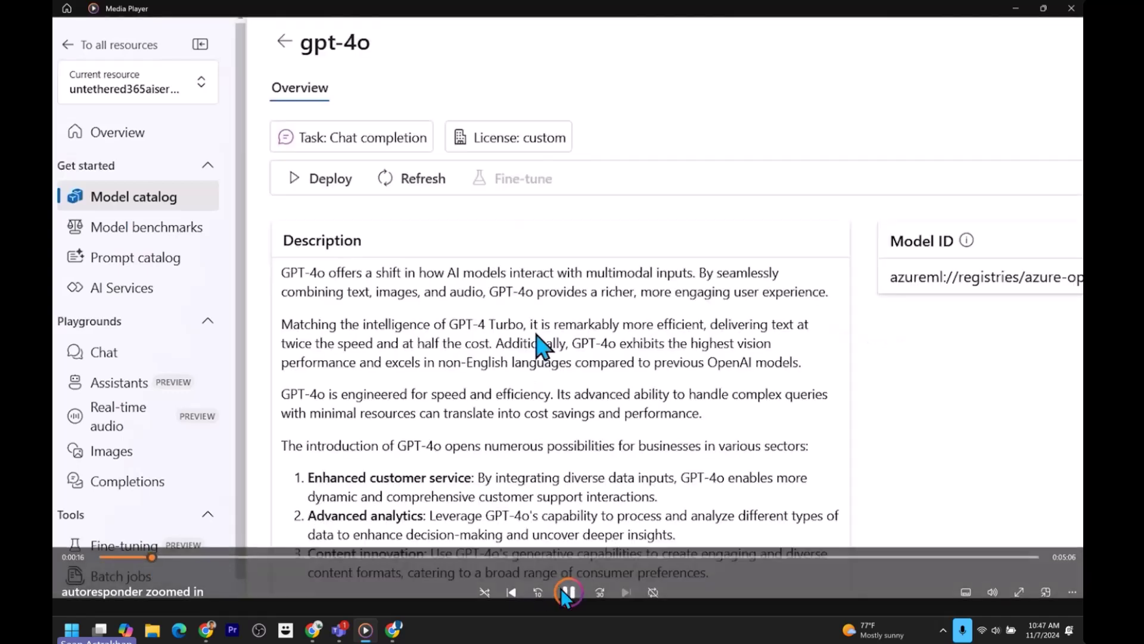
click(566, 590)
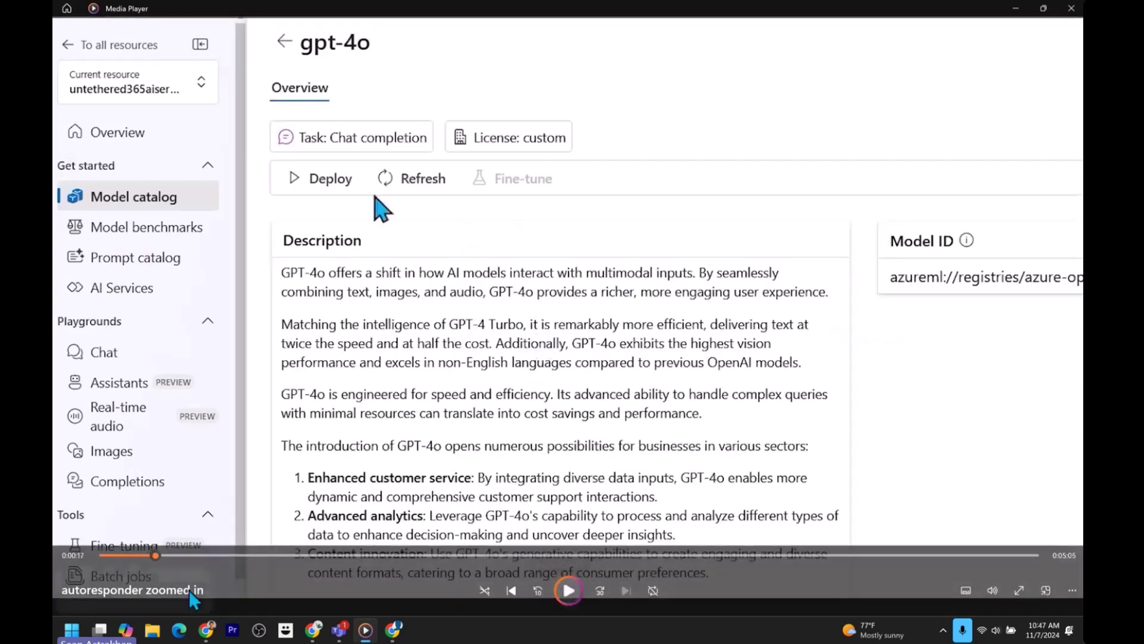
click(151, 556)
drag(150, 558, 148, 558)
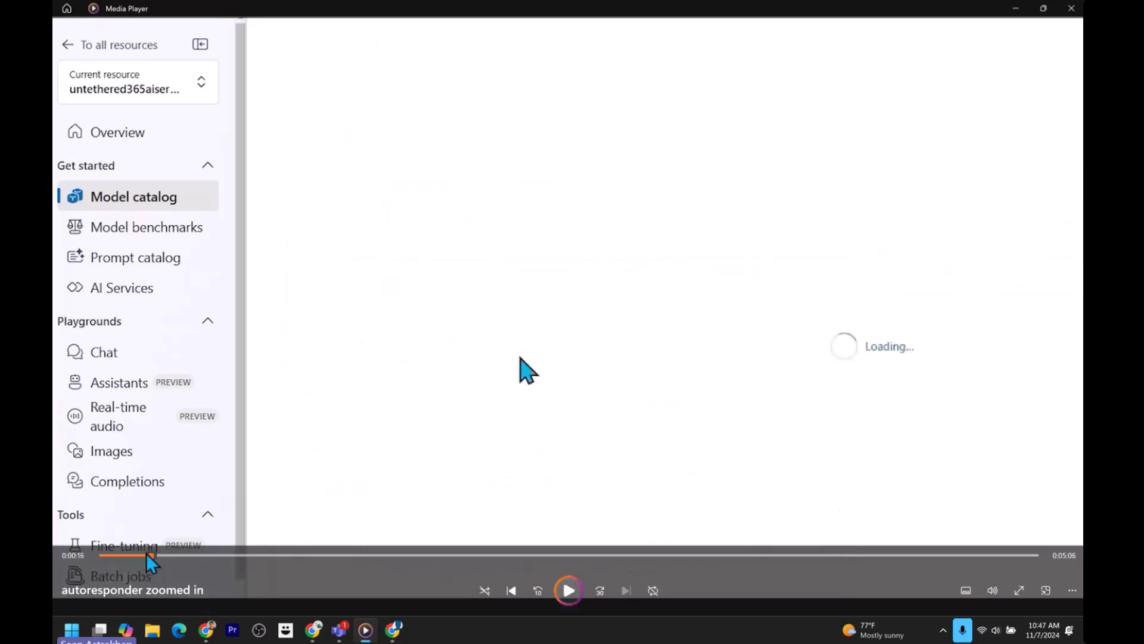
click(145, 553)
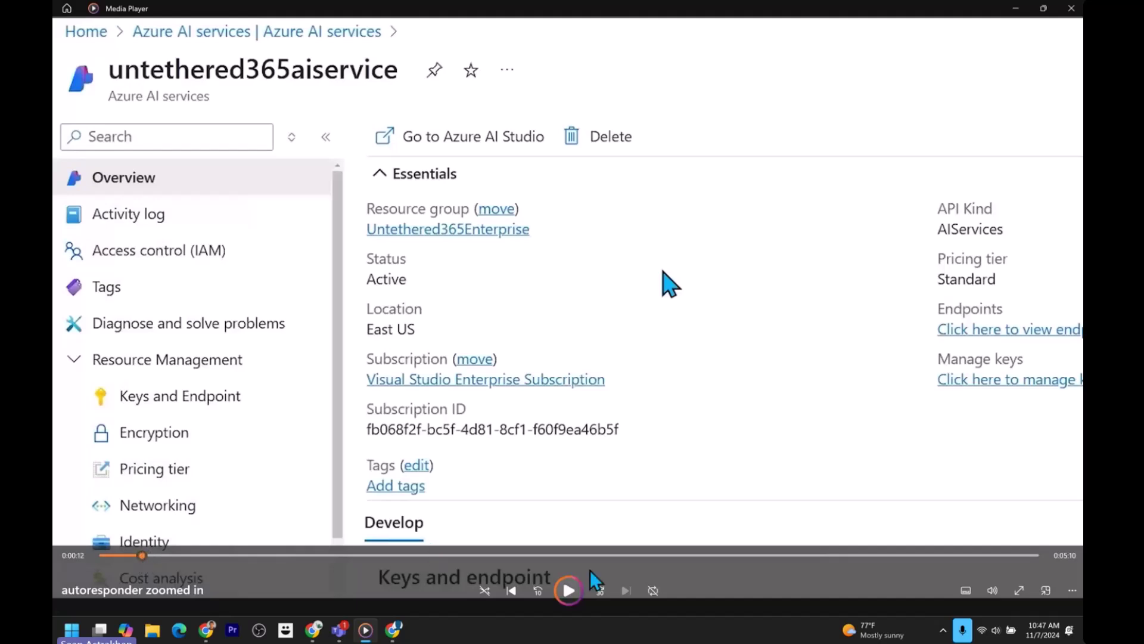
Play the recording through Azure AI Studio and the gpt-4o model page toward the model selection dialog.
click(566, 592)
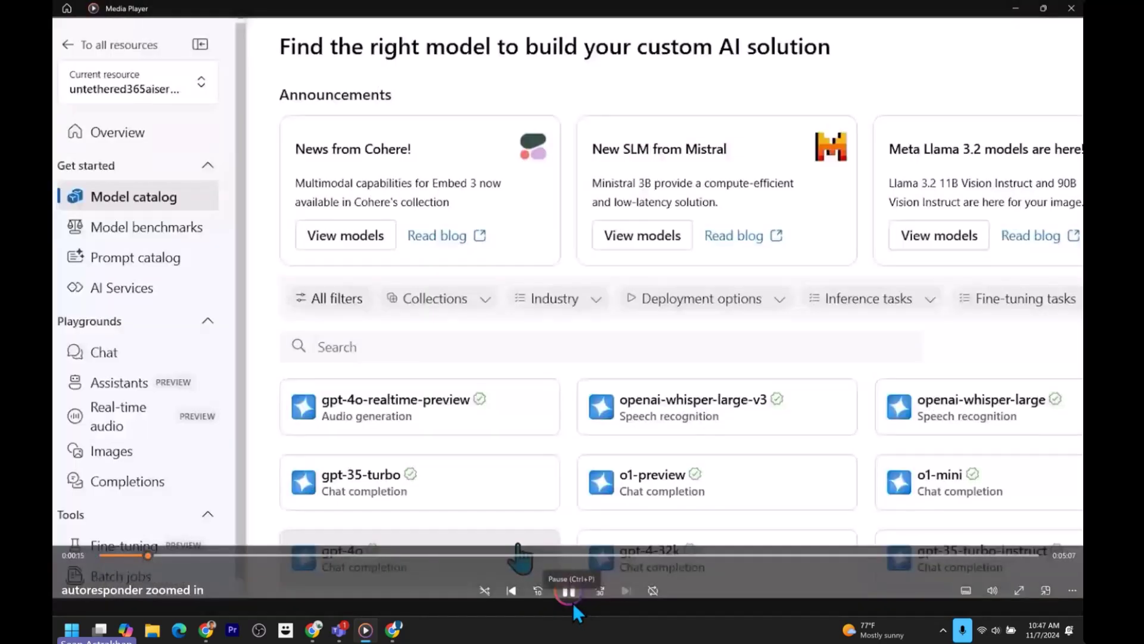
click(569, 591)
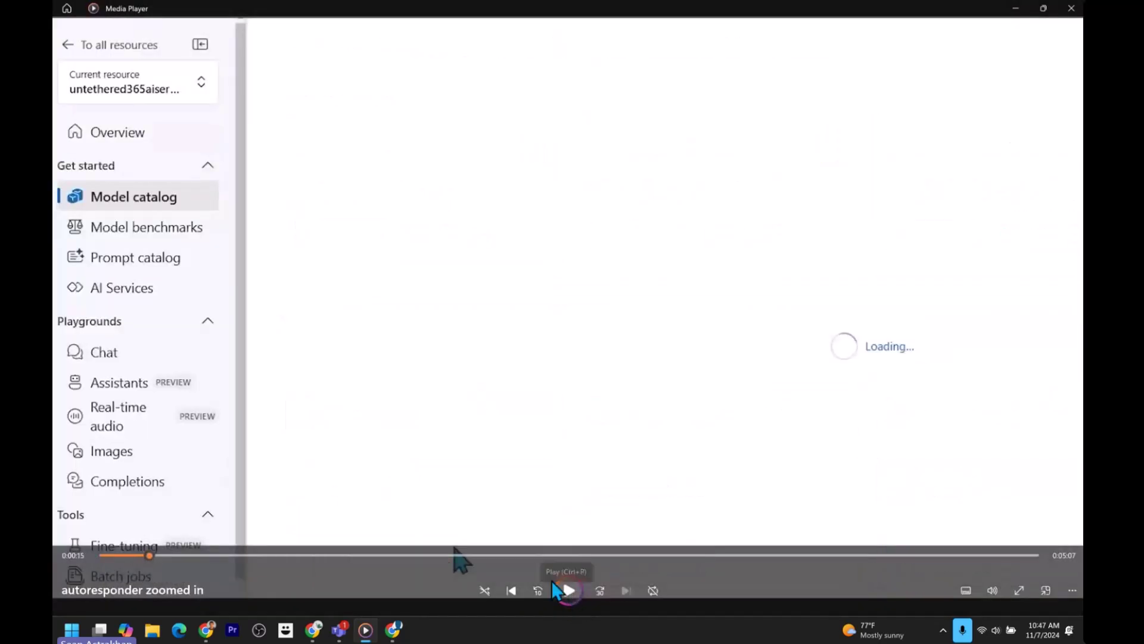
click(571, 597)
click(570, 593)
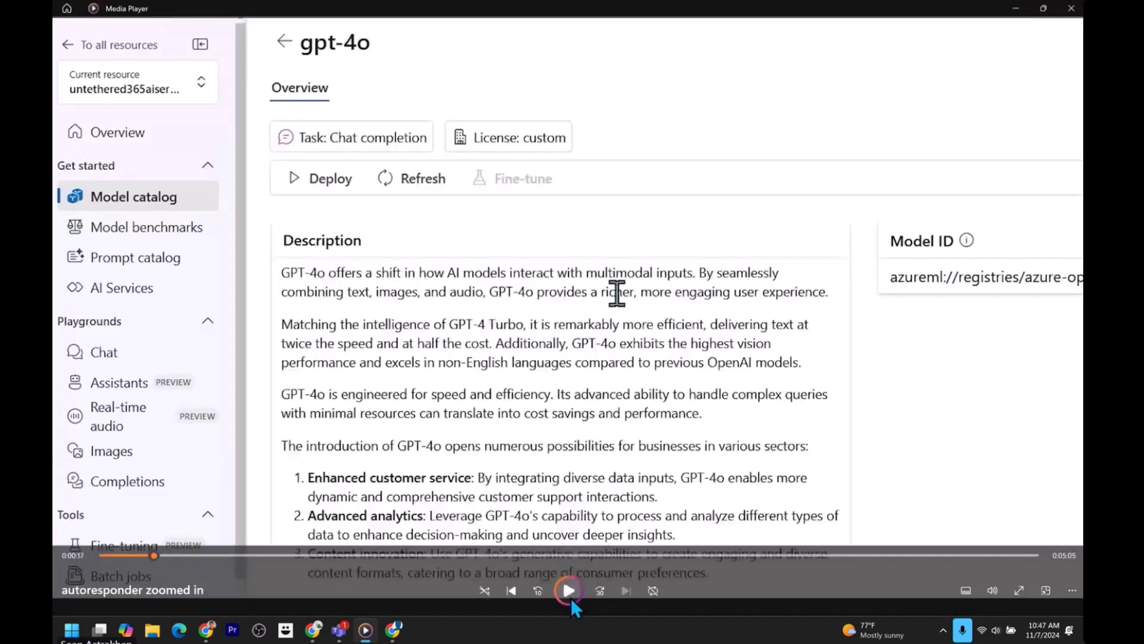
click(570, 594)
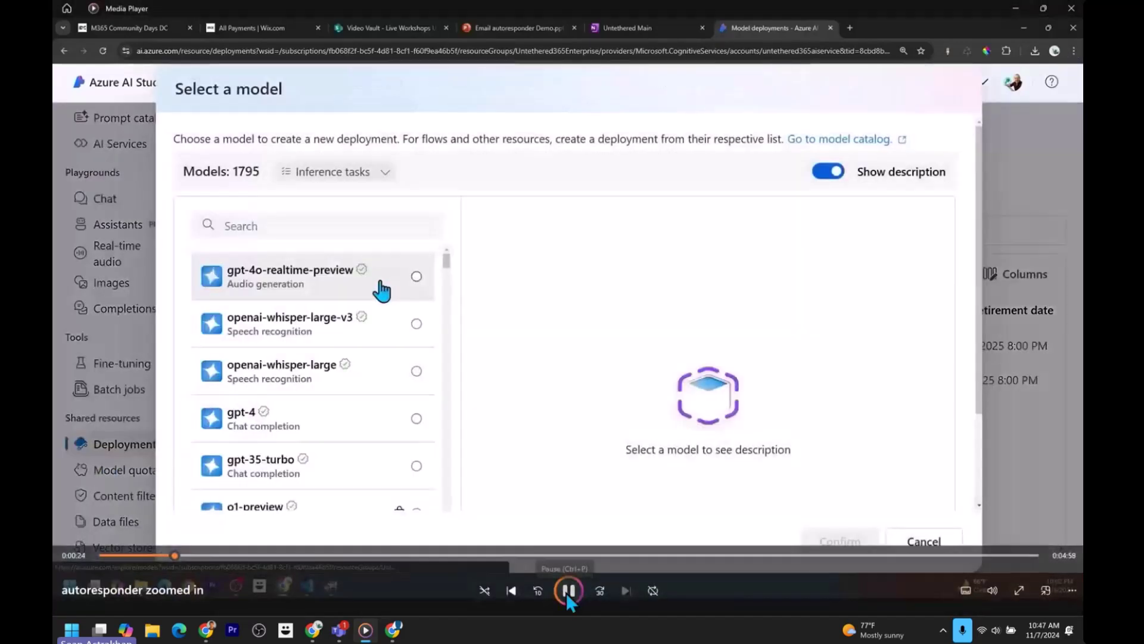
Pause at the Select a model dialog, then play on to the gpt-4o-mini Chat playground at 0:29.
click(566, 593)
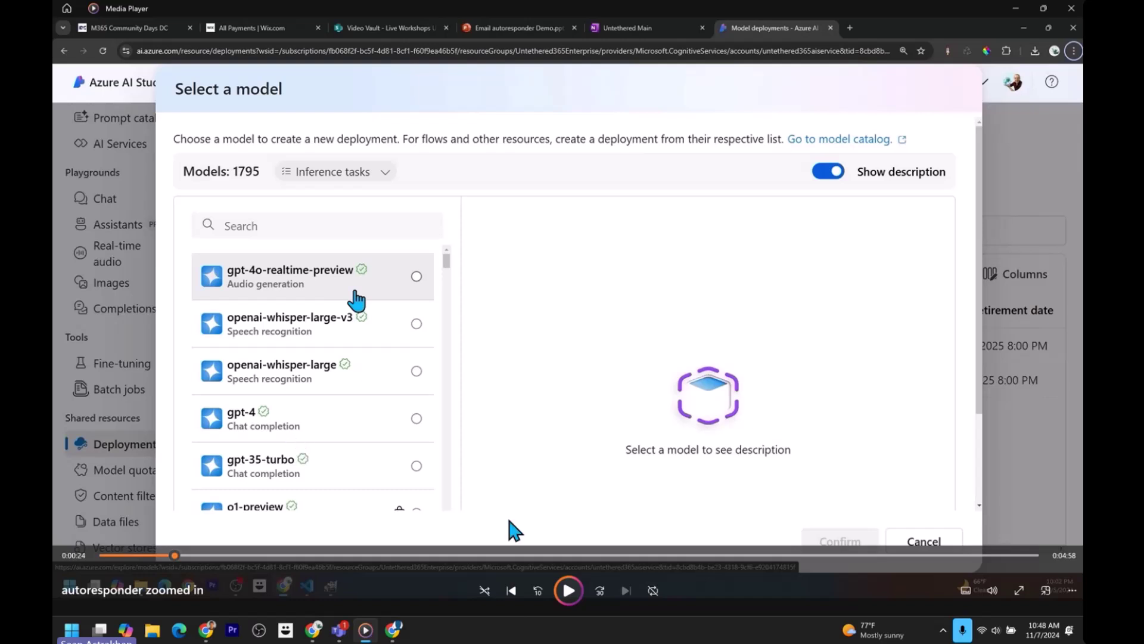
click(569, 590)
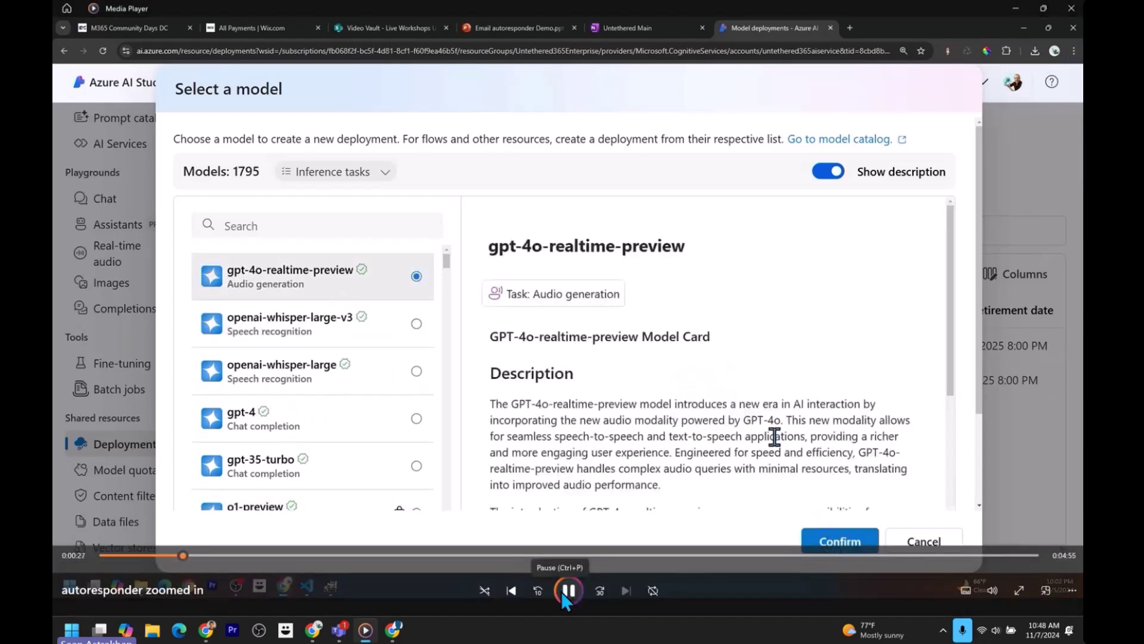
click(562, 592)
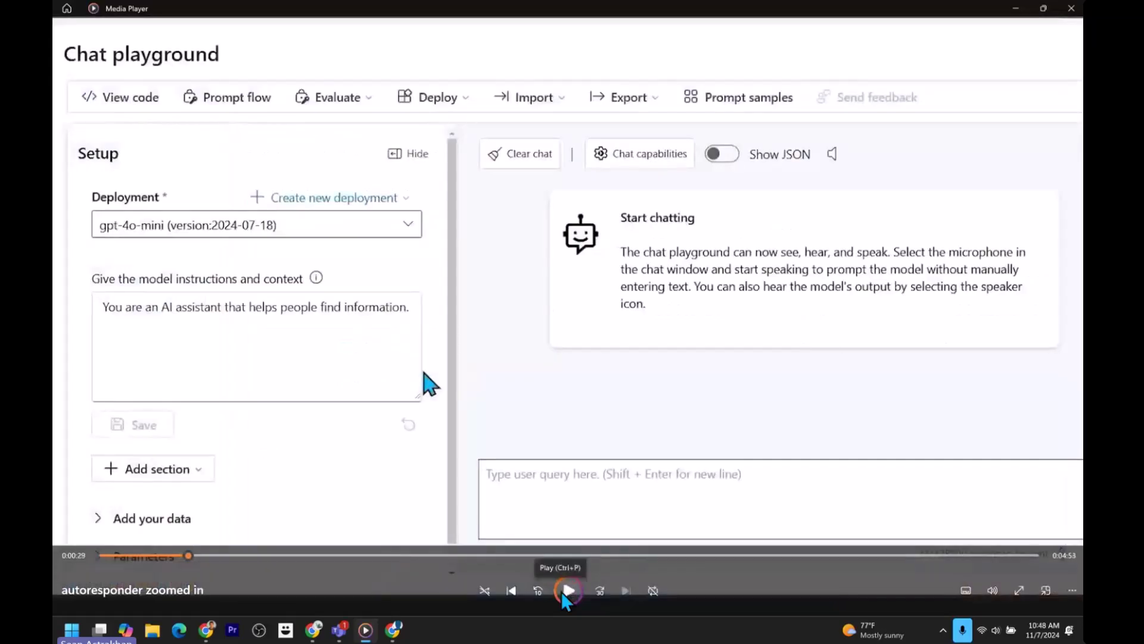
Play through the saved email responder instructions and chat JSON view, pausing at 0:38, then return Home.
click(562, 592)
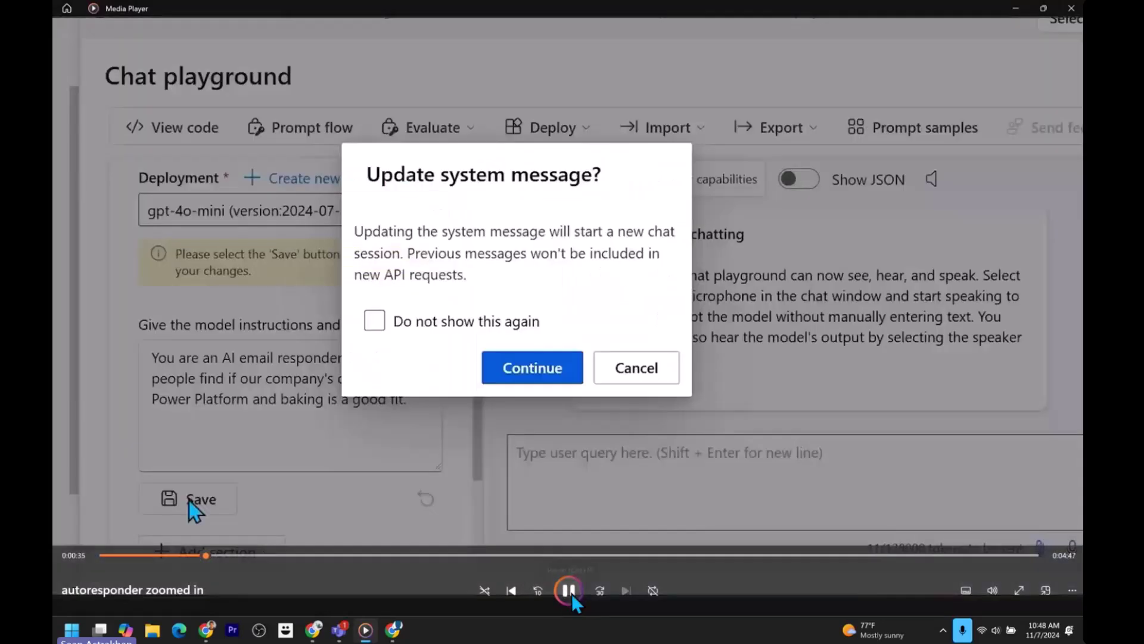
click(570, 594)
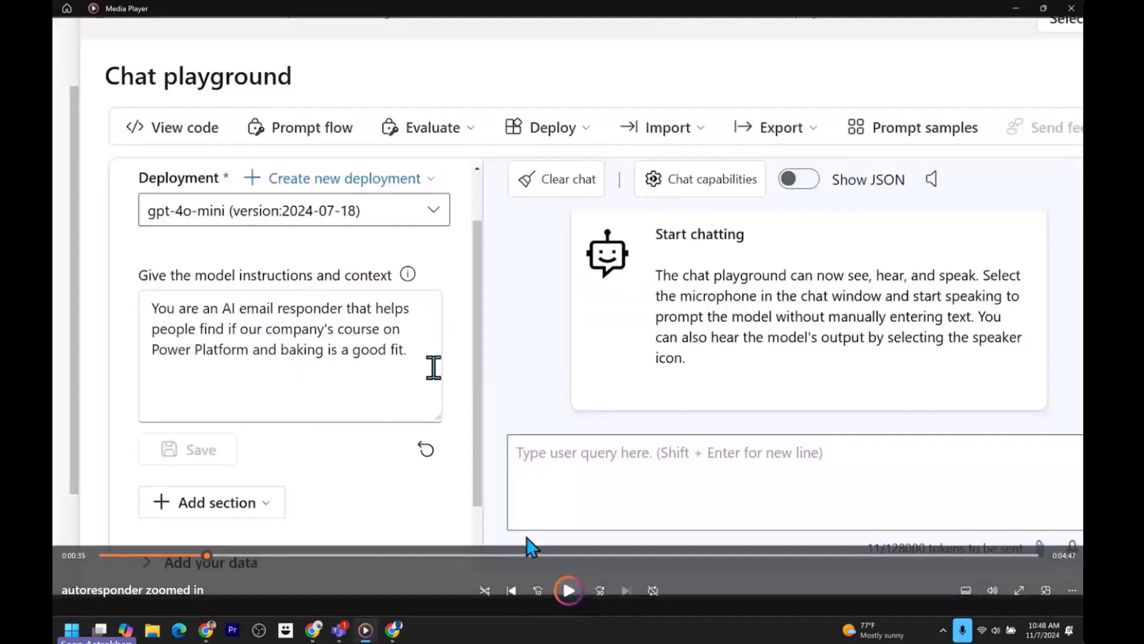
click(568, 593)
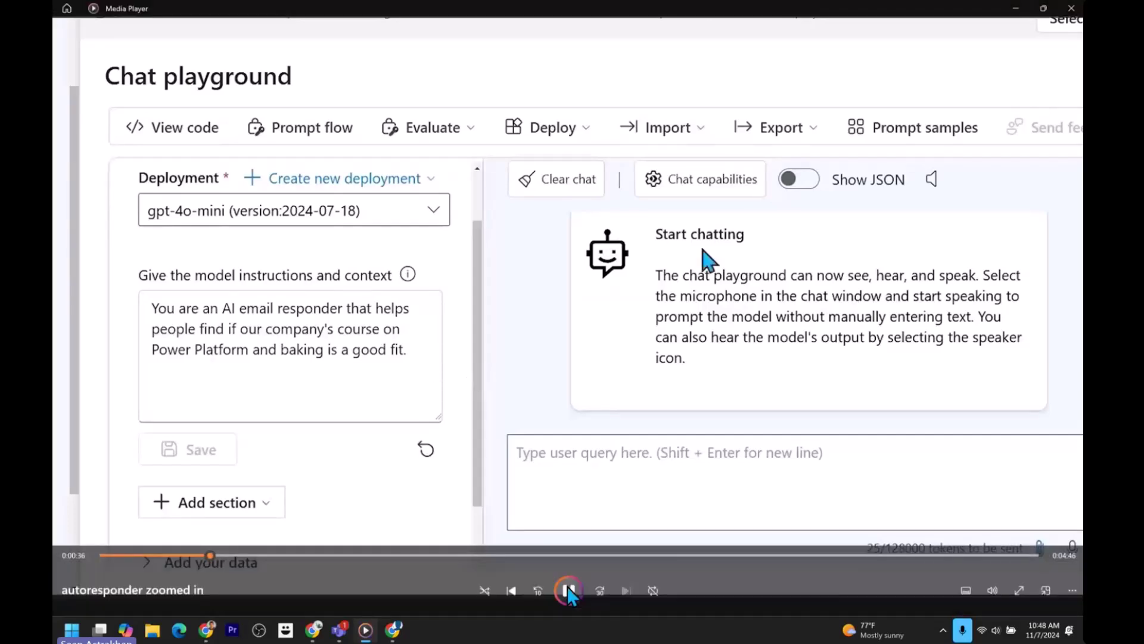
click(568, 592)
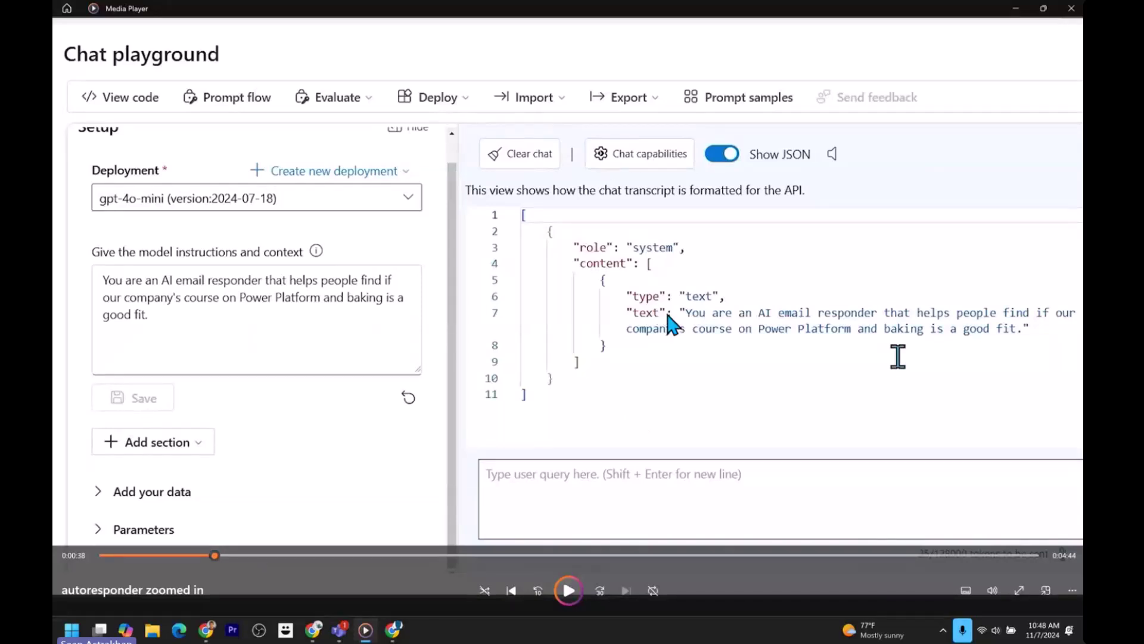
key(Escape)
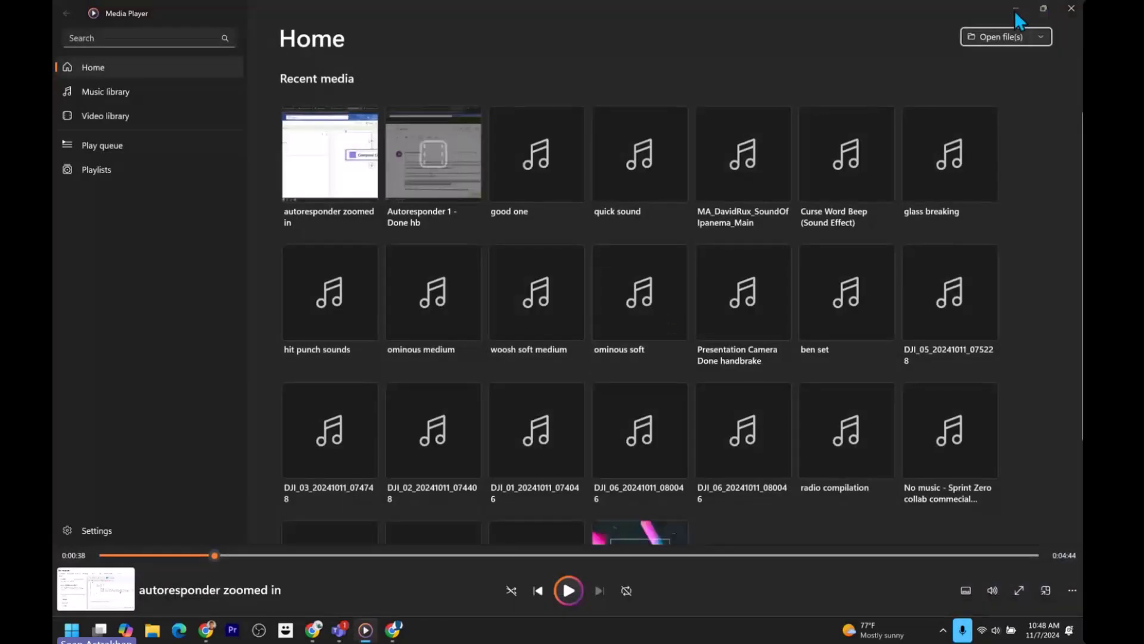
Minimize Media Player and zoom in on the Course interest flow in Power Automate.
click(1016, 8)
click(289, 14)
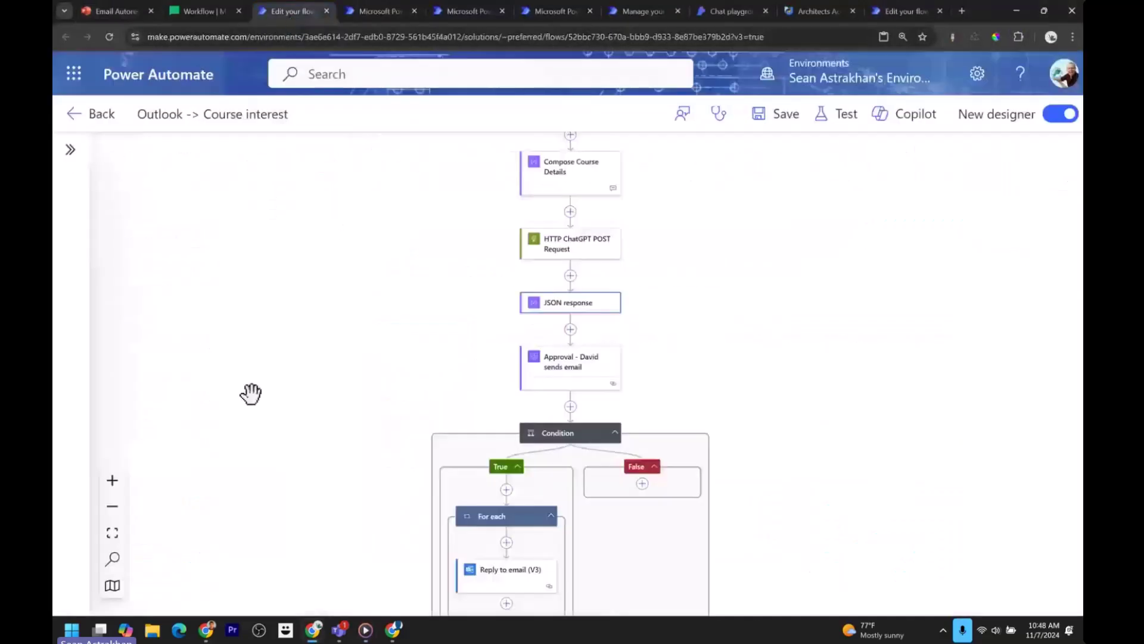
click(112, 481)
click(112, 480)
click(112, 480)
Open the new-email trigger's parameters and select the 'Power Platform and Baking Course' subject filter.
scroll(394, 294, up, 6)
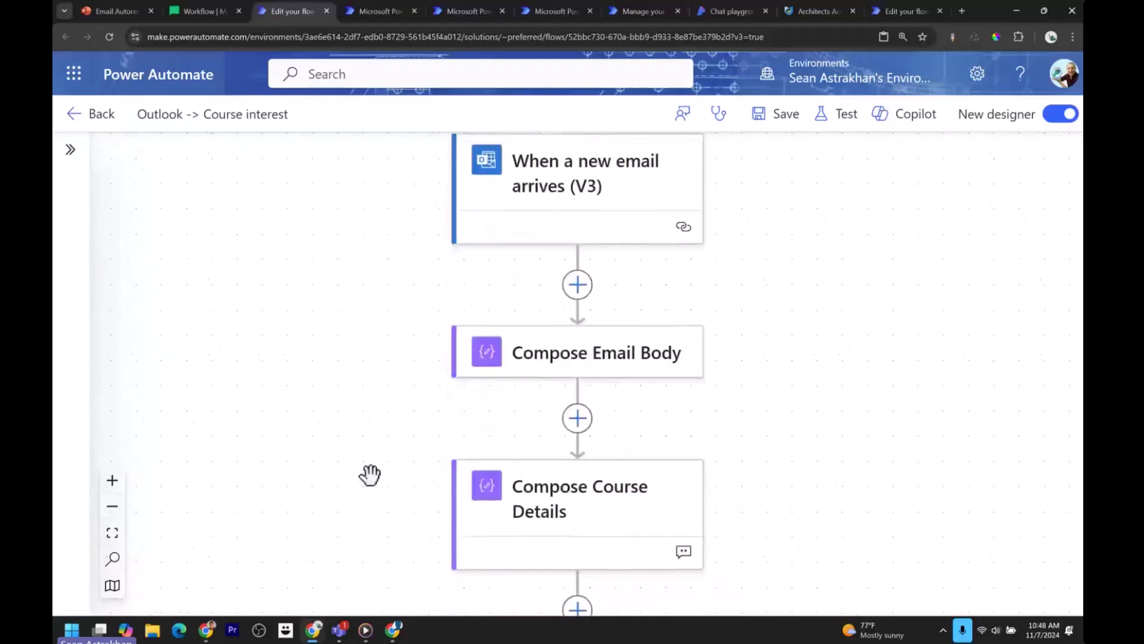
click(542, 245)
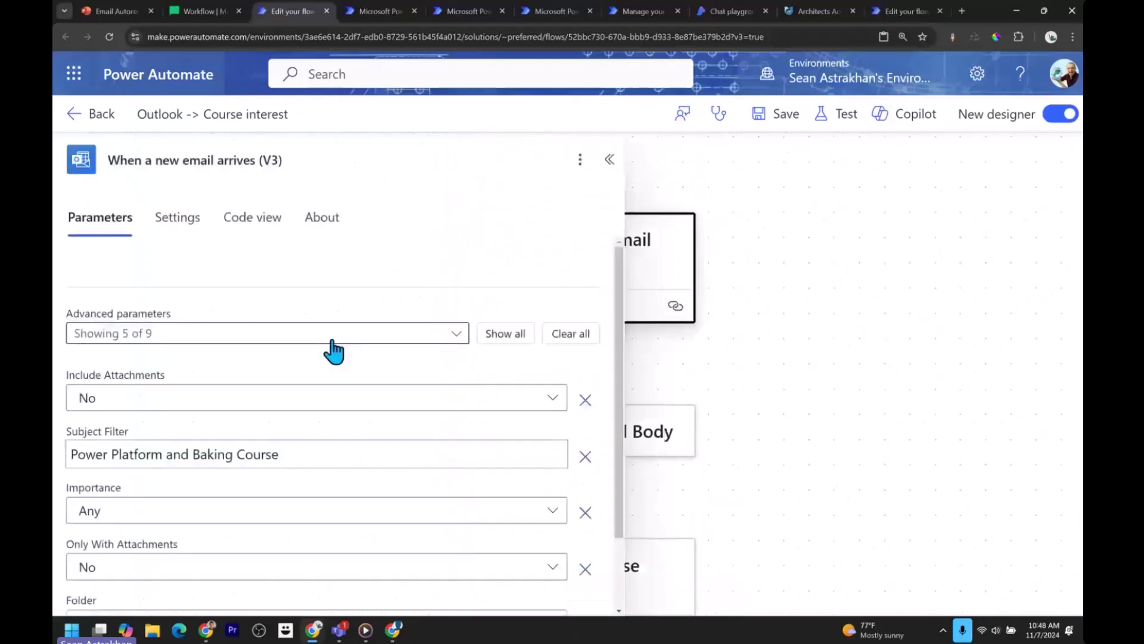
drag(299, 394, 61, 373)
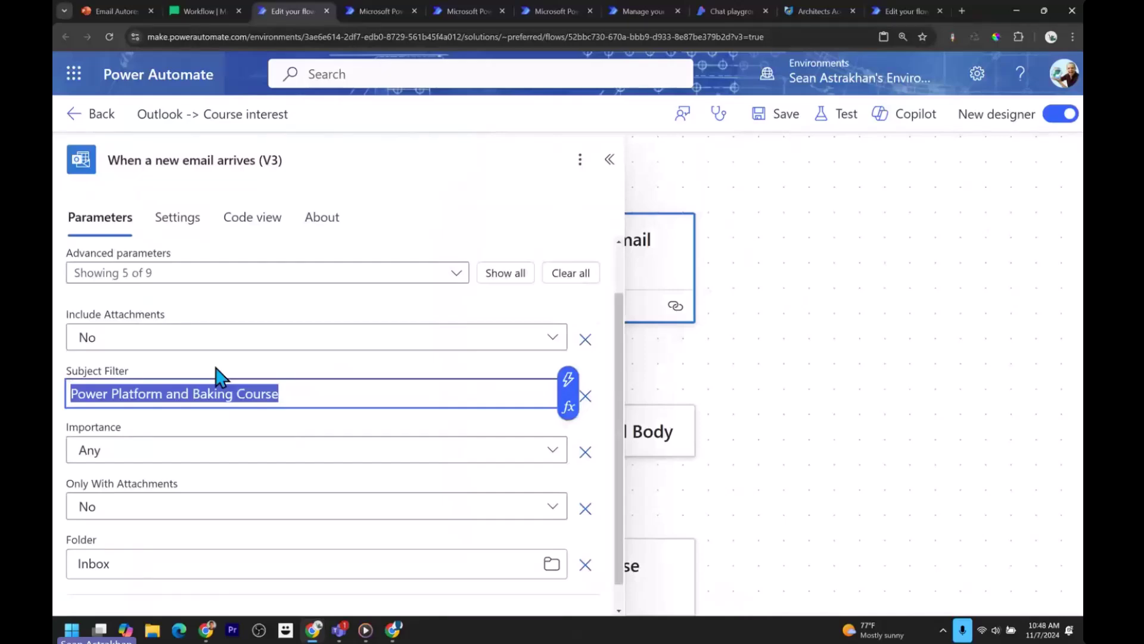
Present slide 10, the Power Platform Bakery Course slide of Email Autoresponder, full screen, then exit.
click(112, 12)
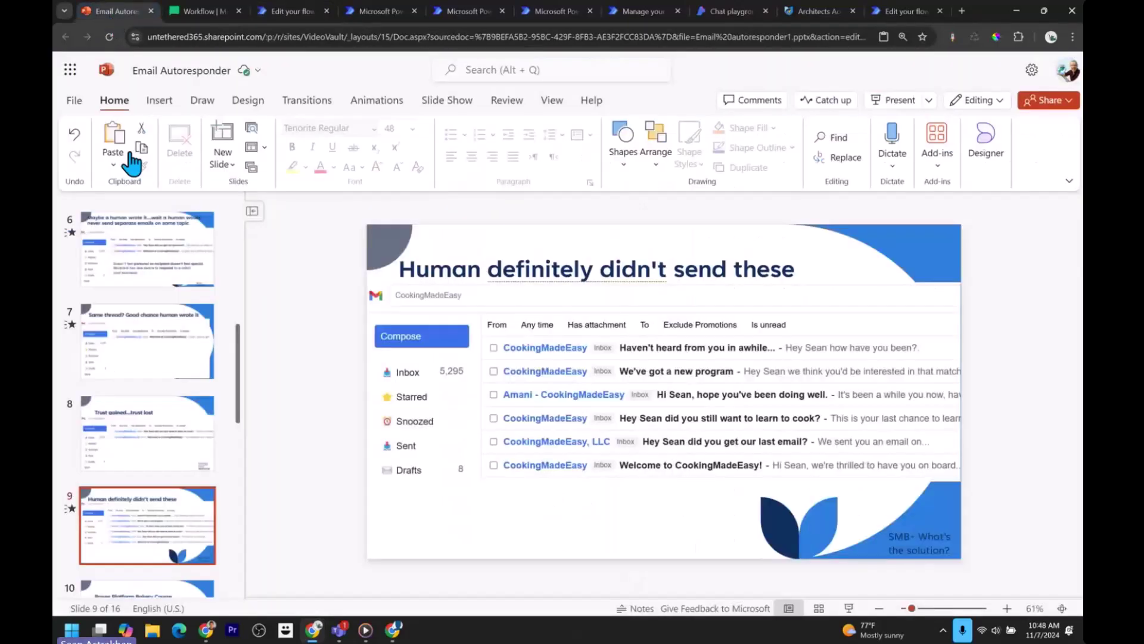
click(148, 588)
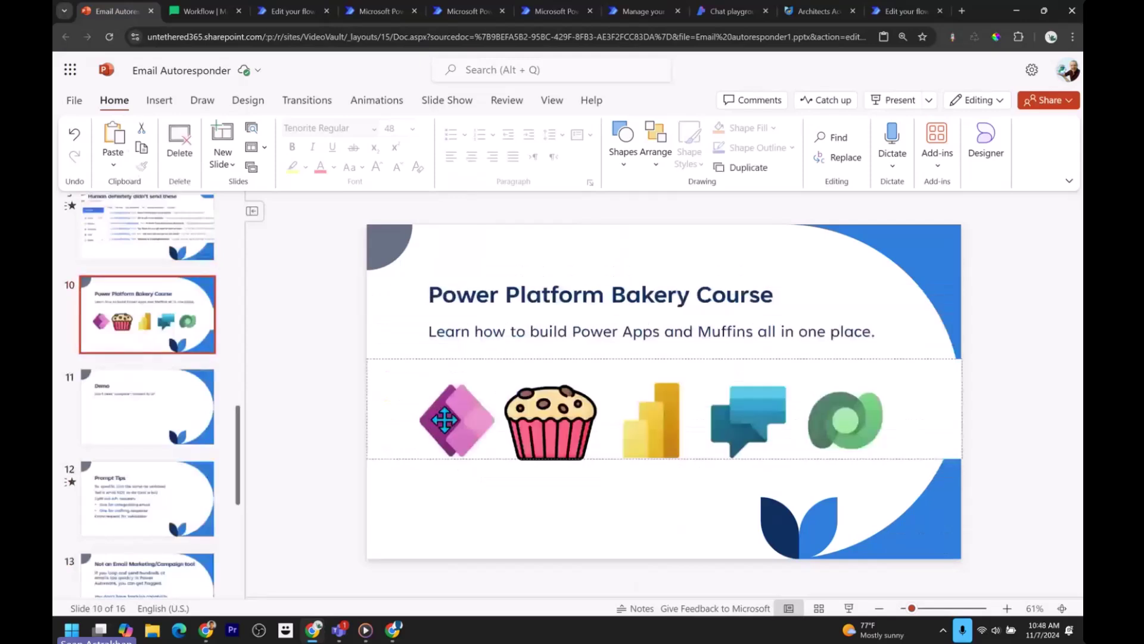
key(alt+shift+Return)
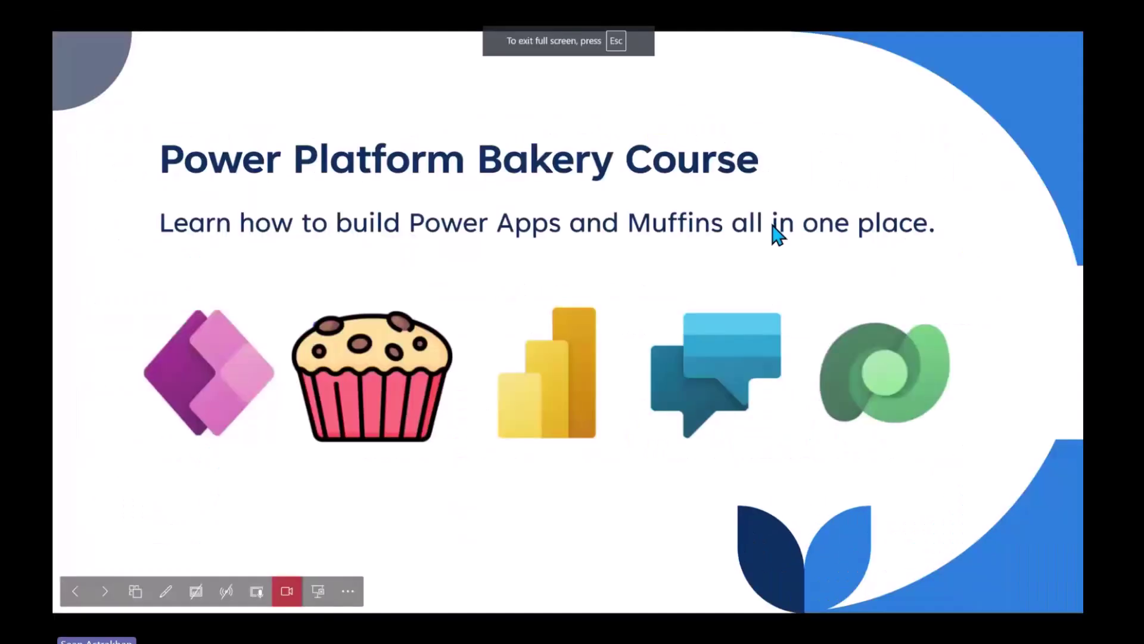
key(Escape)
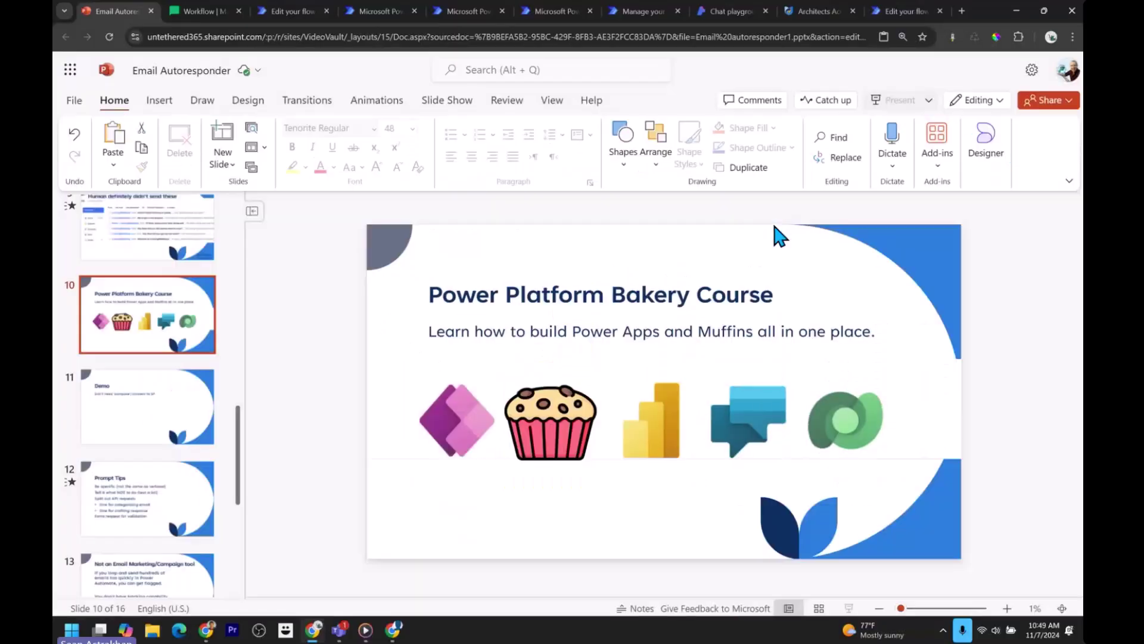
Back in the Course interest flow, collapse the email trigger's parameters so the canvas shows.
click(294, 16)
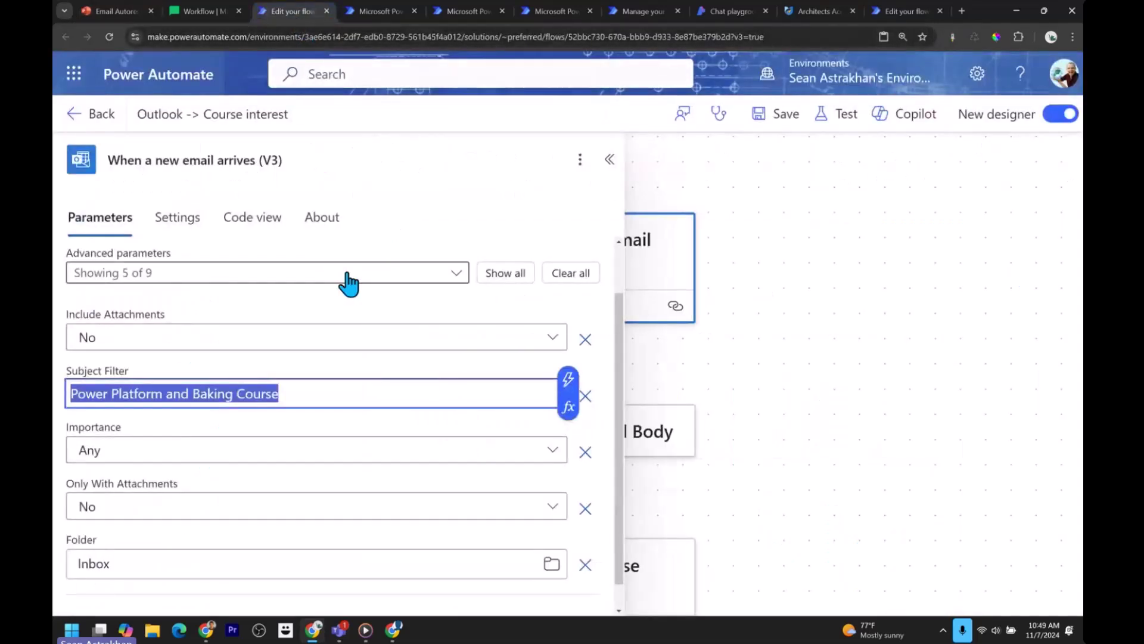
click(306, 396)
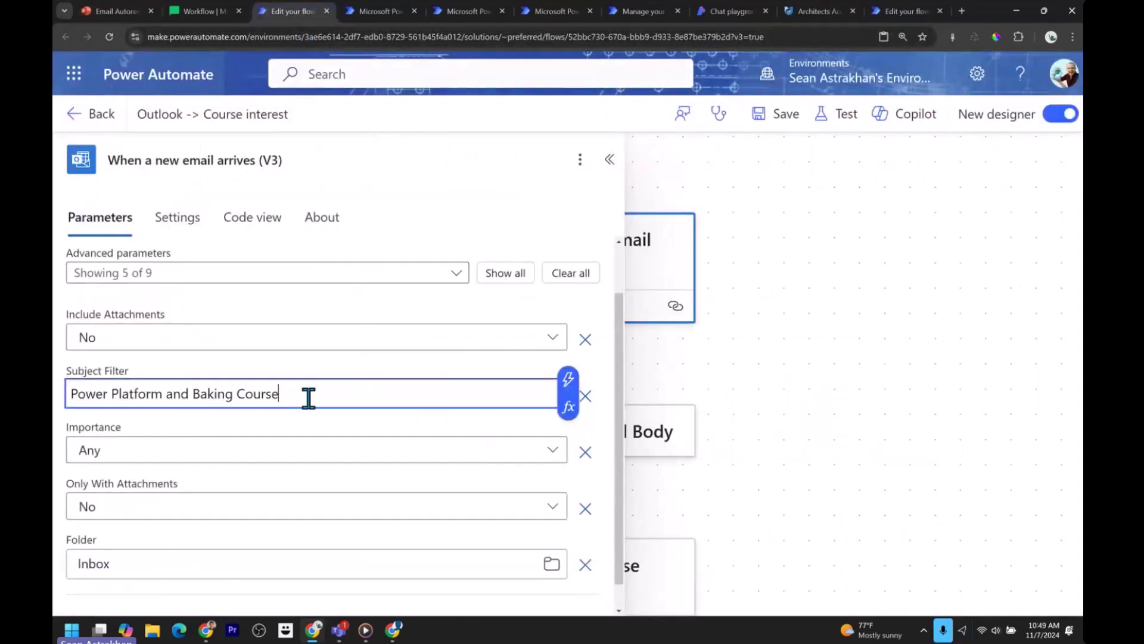
drag(307, 396, 59, 401)
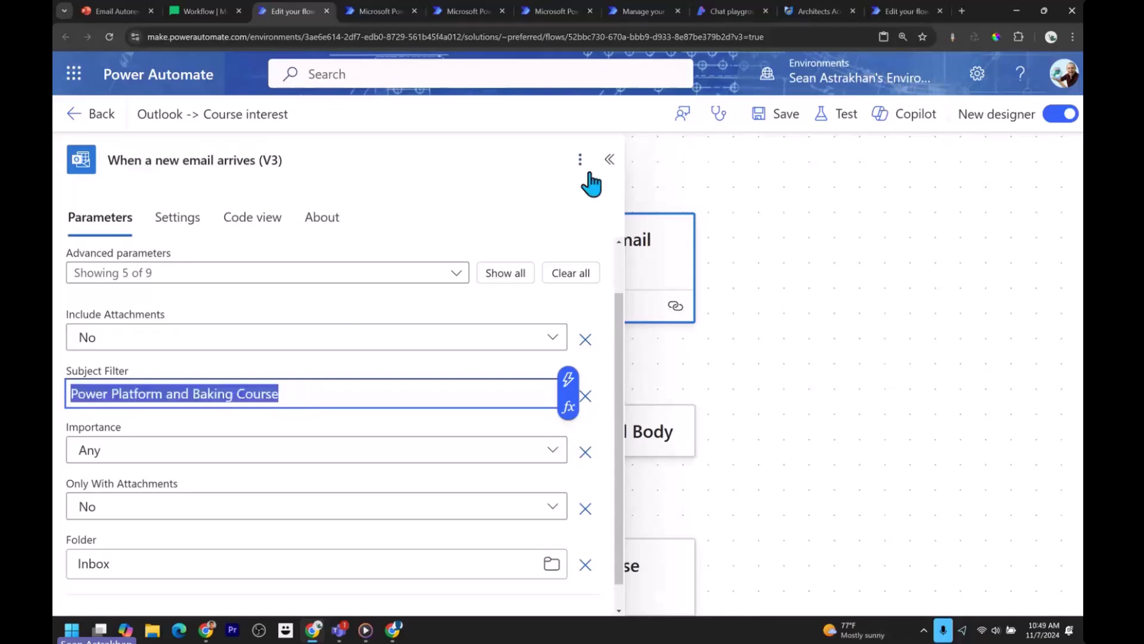
click(609, 159)
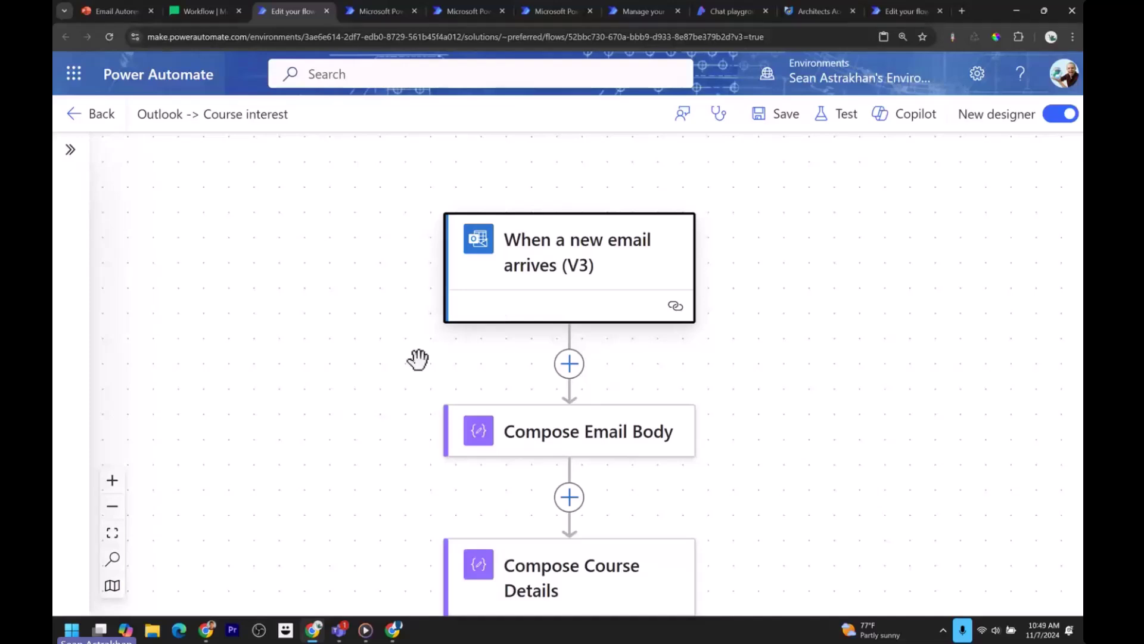
Browse all When a new email arrives (V3) fields in Compose Email Body's dynamic content down to Body Preview.
click(113, 481)
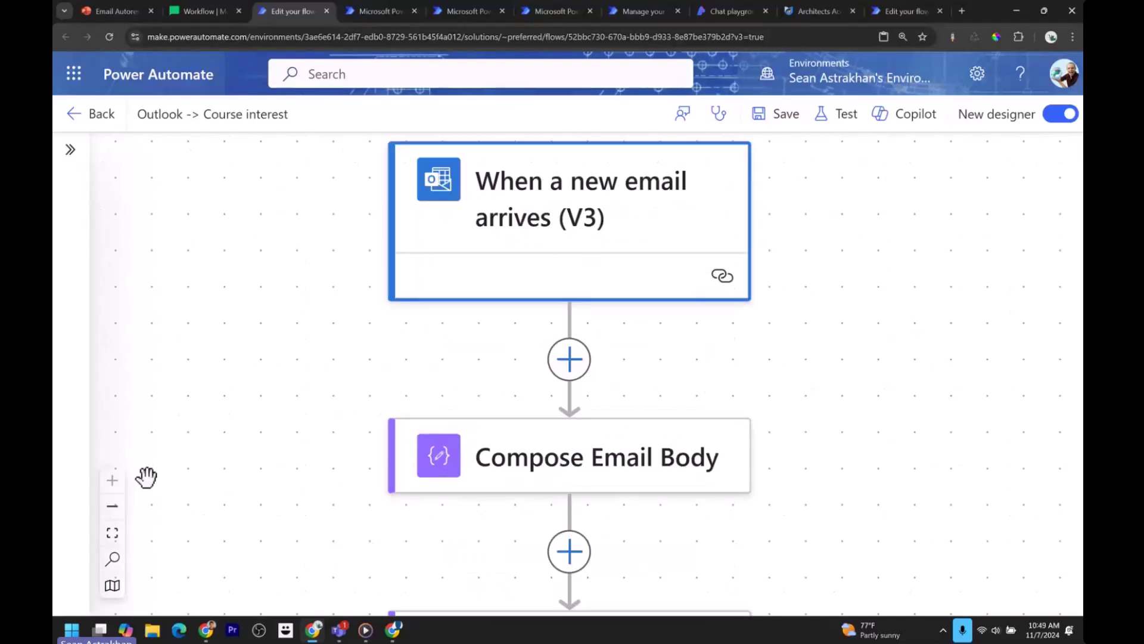
click(477, 477)
click(243, 294)
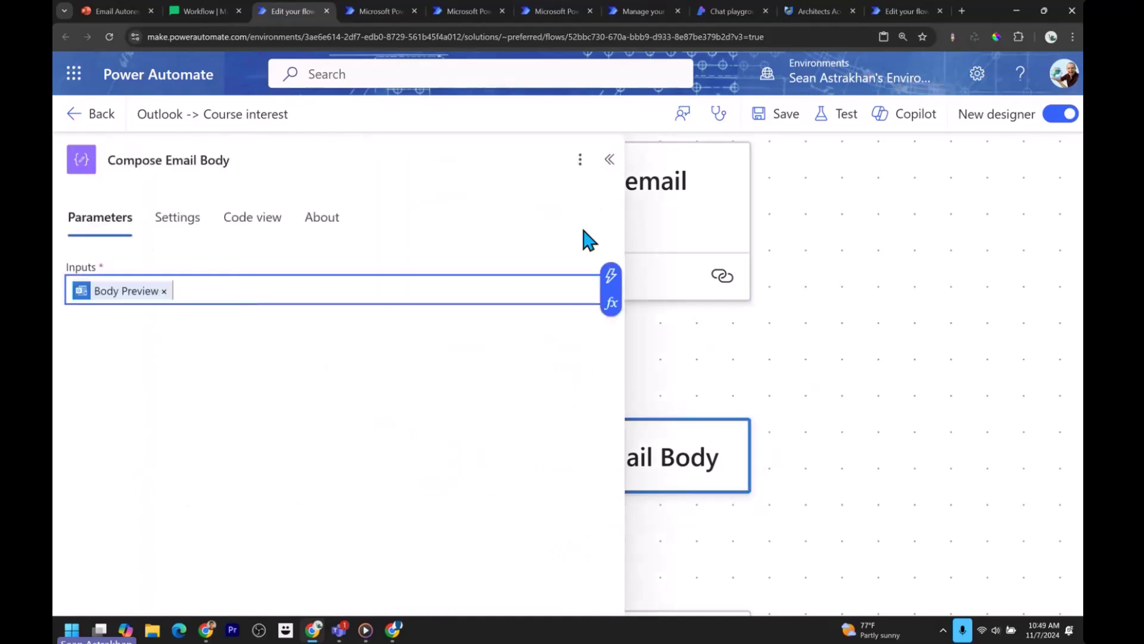
click(610, 282)
scroll(741, 499, down, 1)
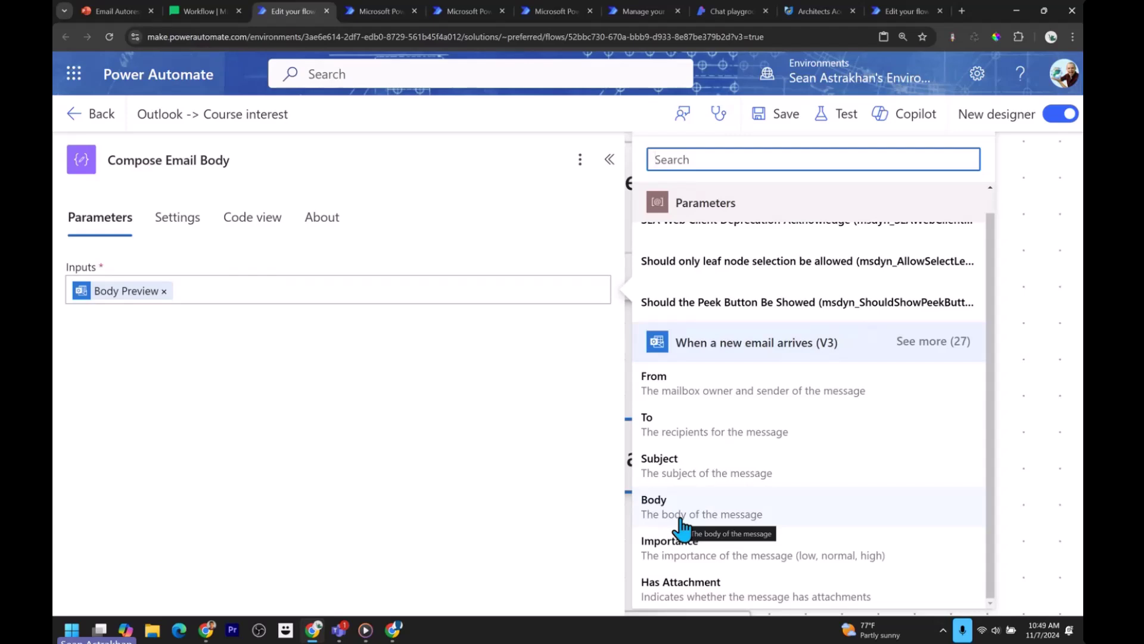
click(929, 342)
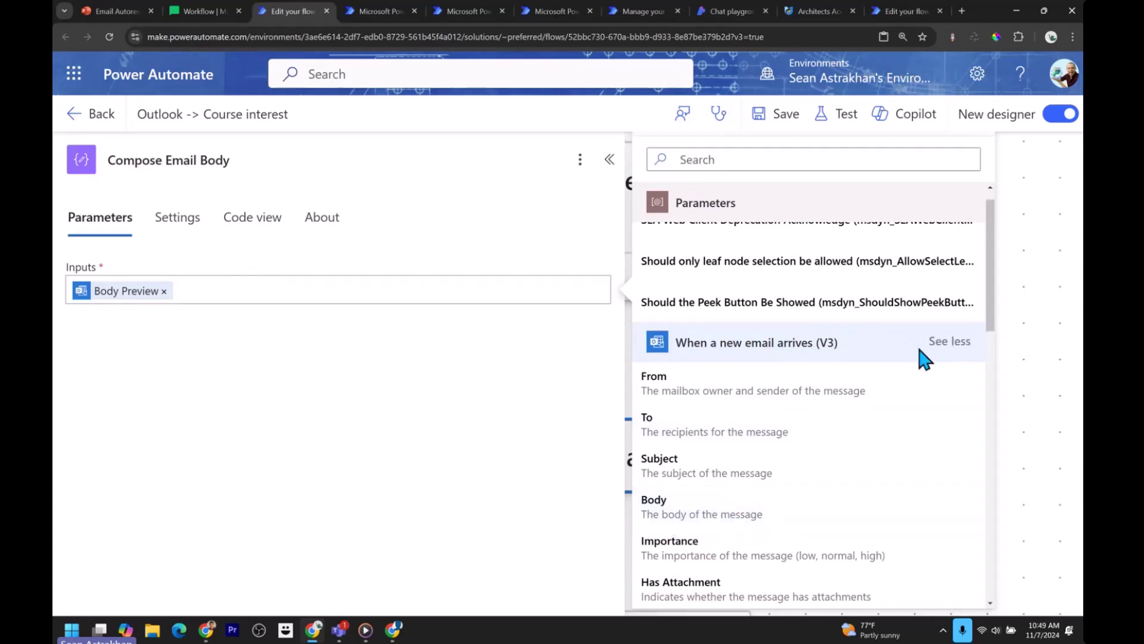
scroll(751, 406, down, 7)
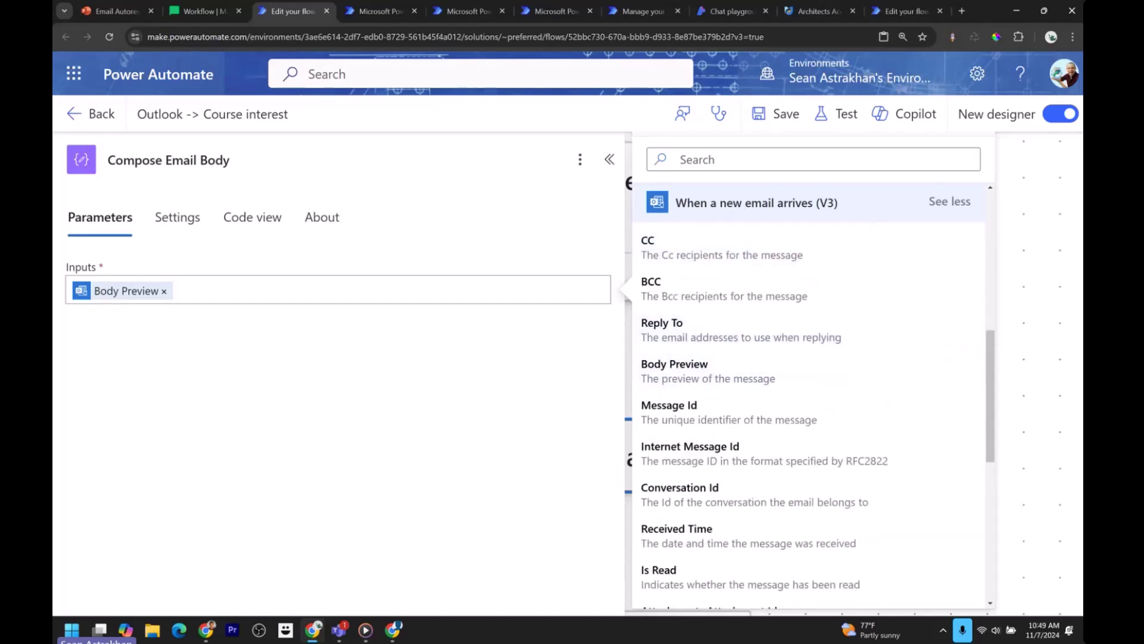
Close the field list and open Compose Course Details, enlarging the page to read it.
click(1047, 320)
drag(266, 503, 263, 311)
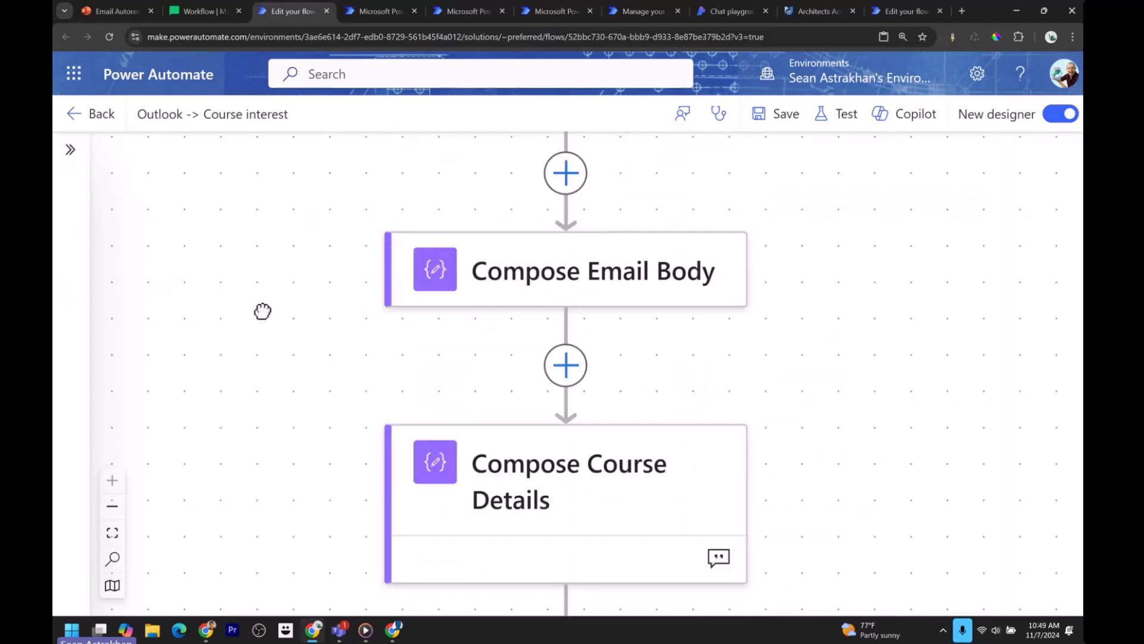
click(567, 408)
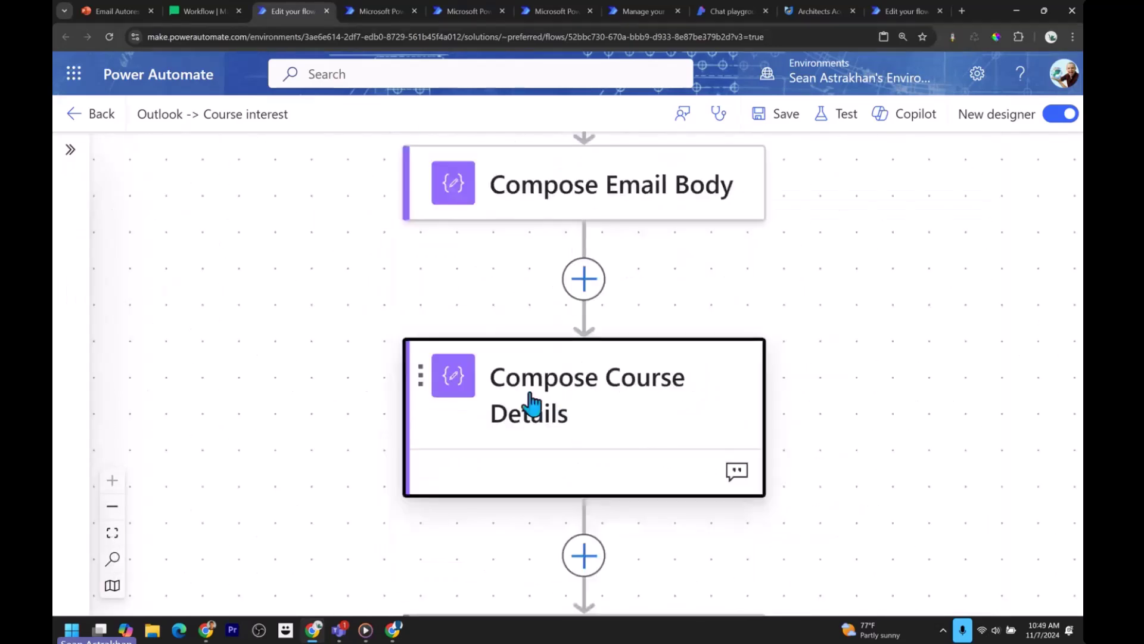
click(322, 390)
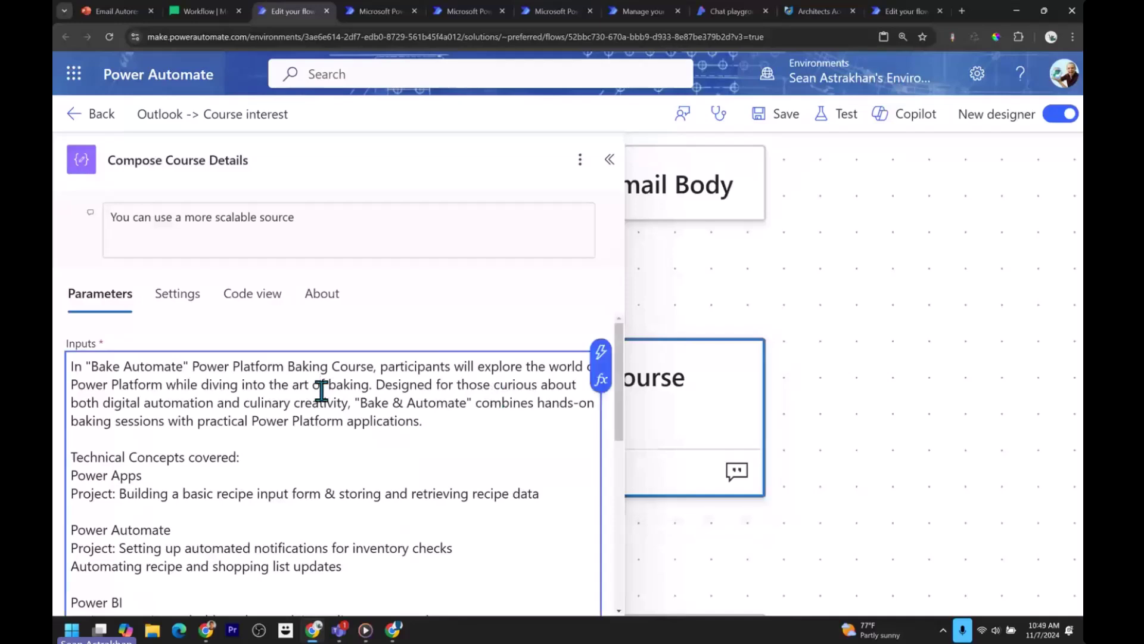
key(ctrl+plus)
key(ctrl+plus)
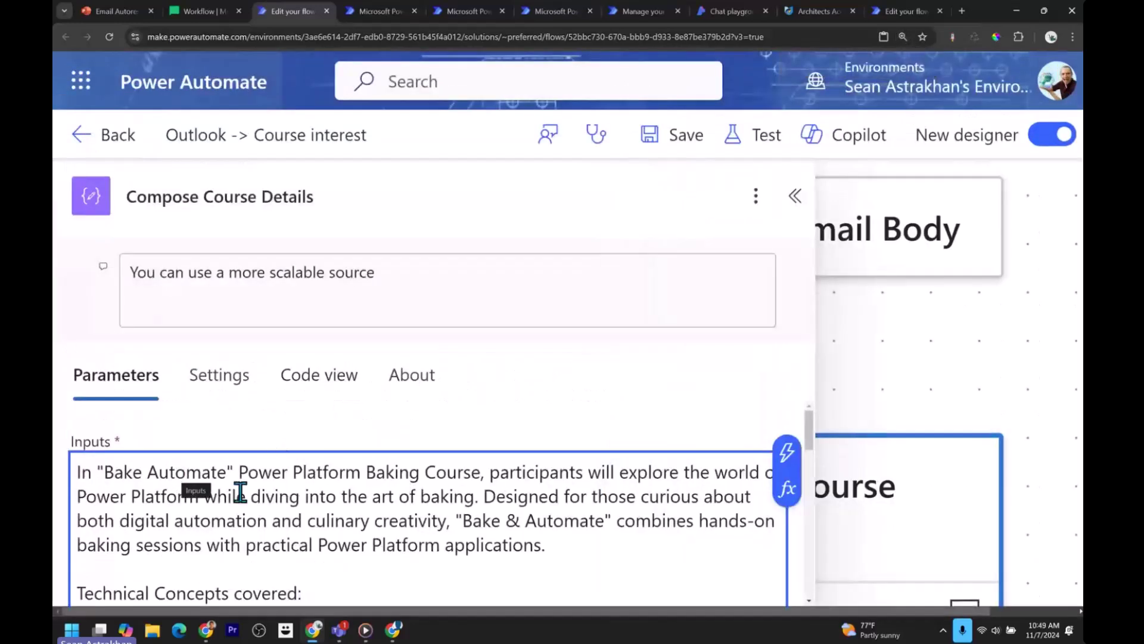
Read through the baking course syllabus, highlighting 'participants' and 'Breads', then collapse the step.
scroll(241, 489, down, 1)
scroll(250, 482, up, 1)
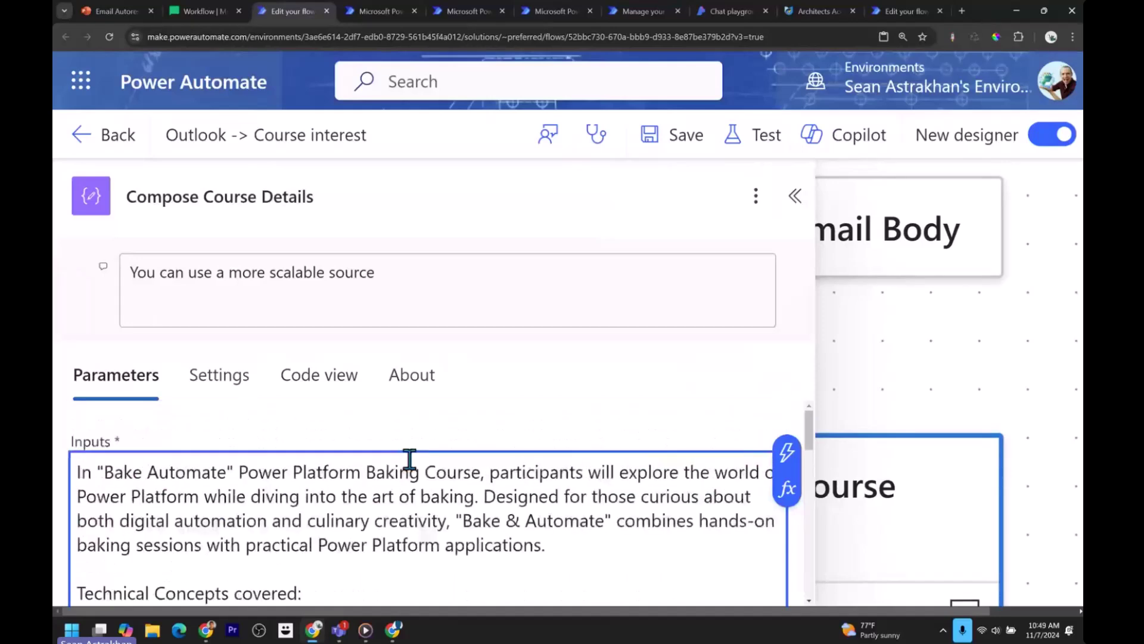
double_click(544, 476)
scroll(261, 518, down, 2)
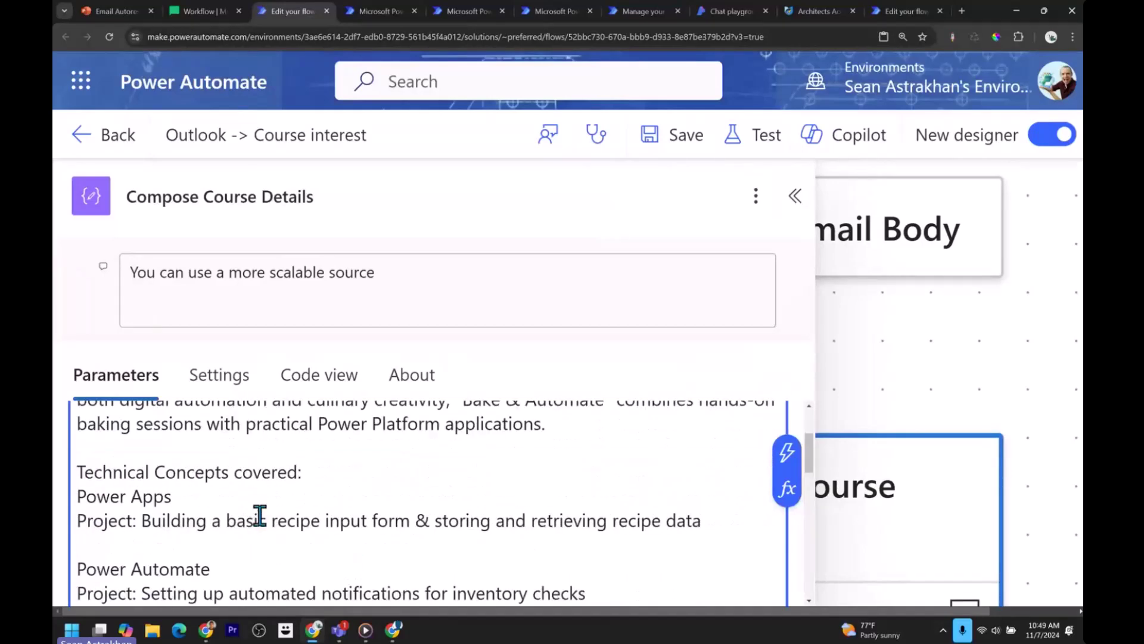
key(ctrl+a)
scroll(178, 497, down, 6)
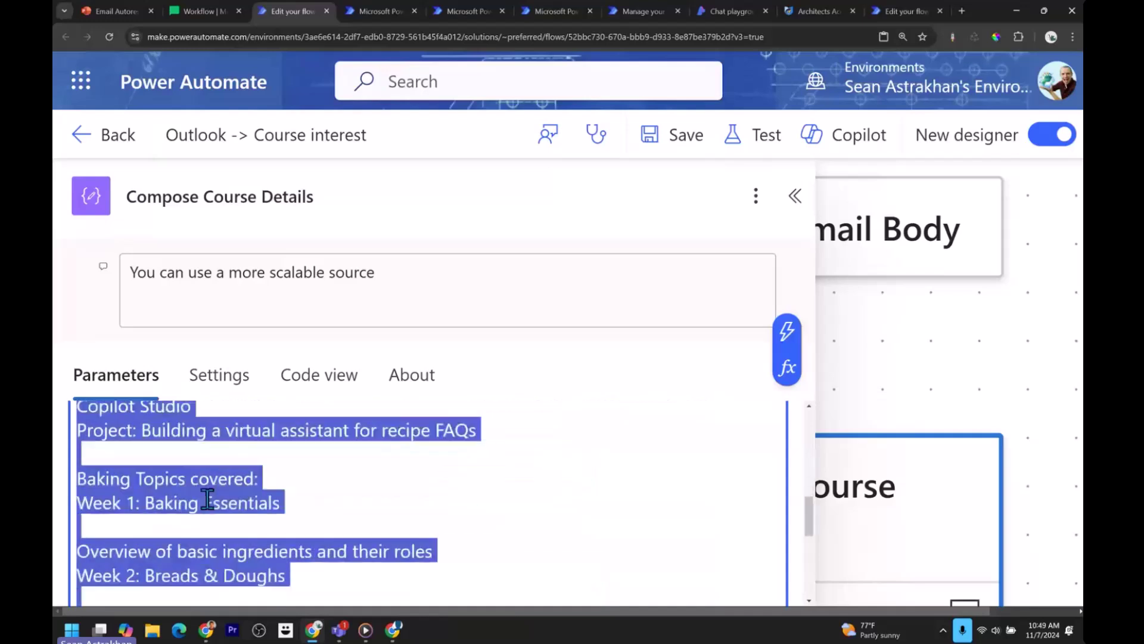
scroll(207, 499, down, 3)
scroll(205, 536, up, 2)
click(207, 553)
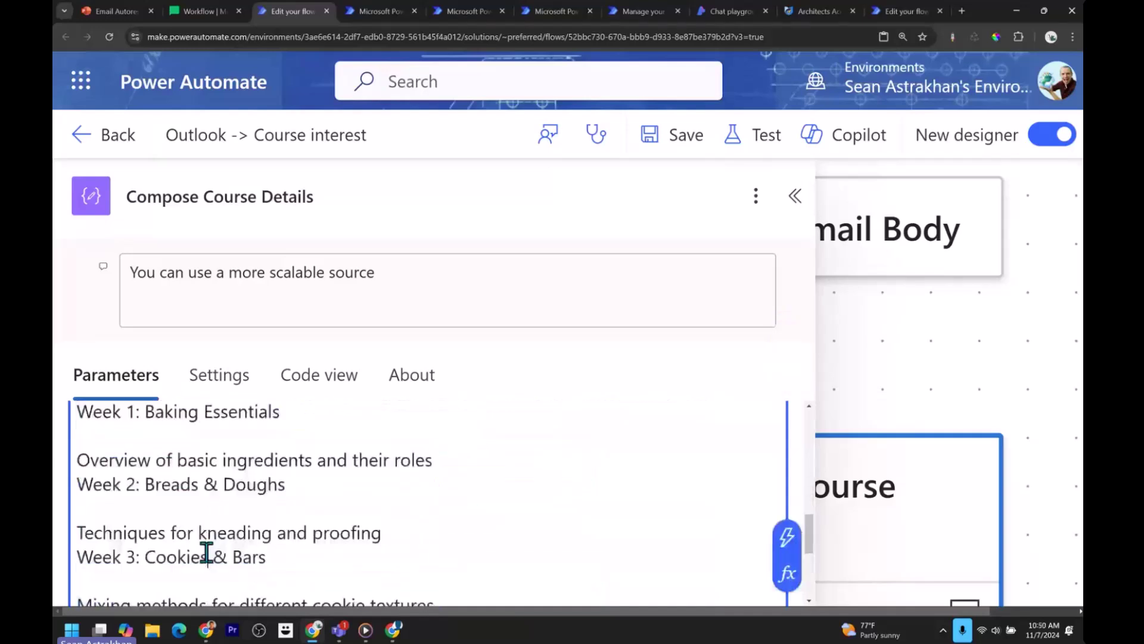
double_click(195, 485)
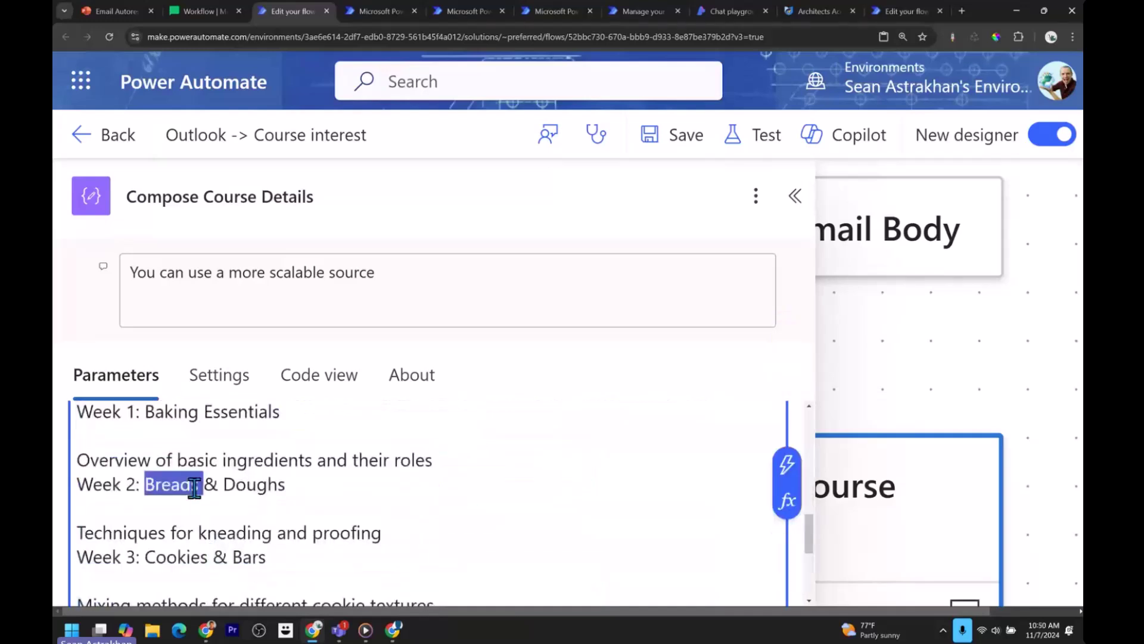
scroll(209, 473, up, 5)
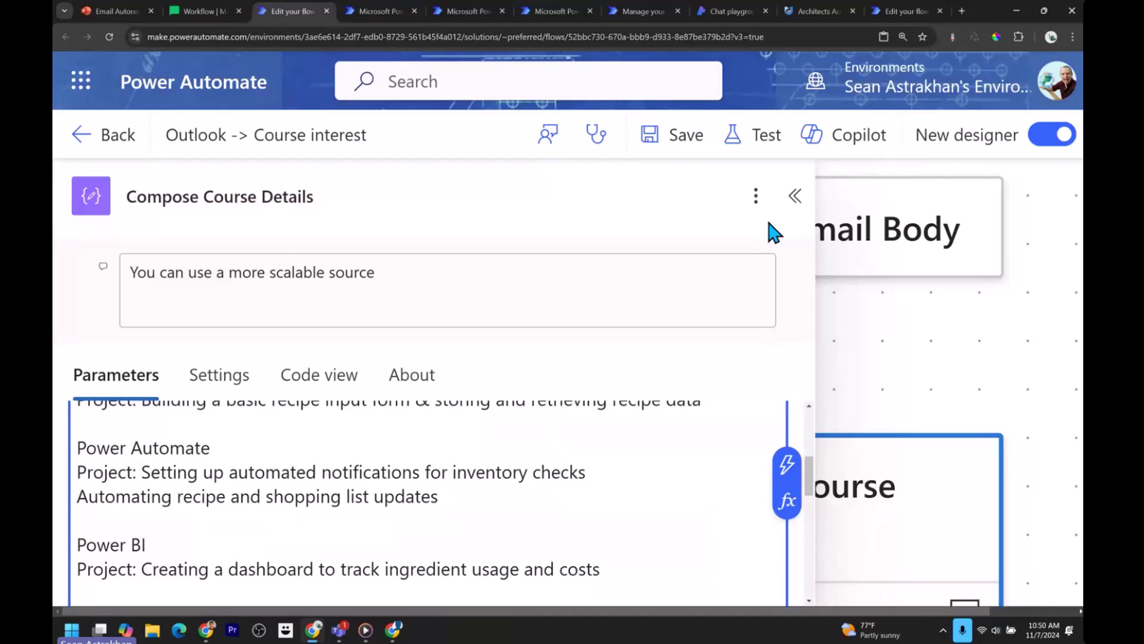
click(794, 197)
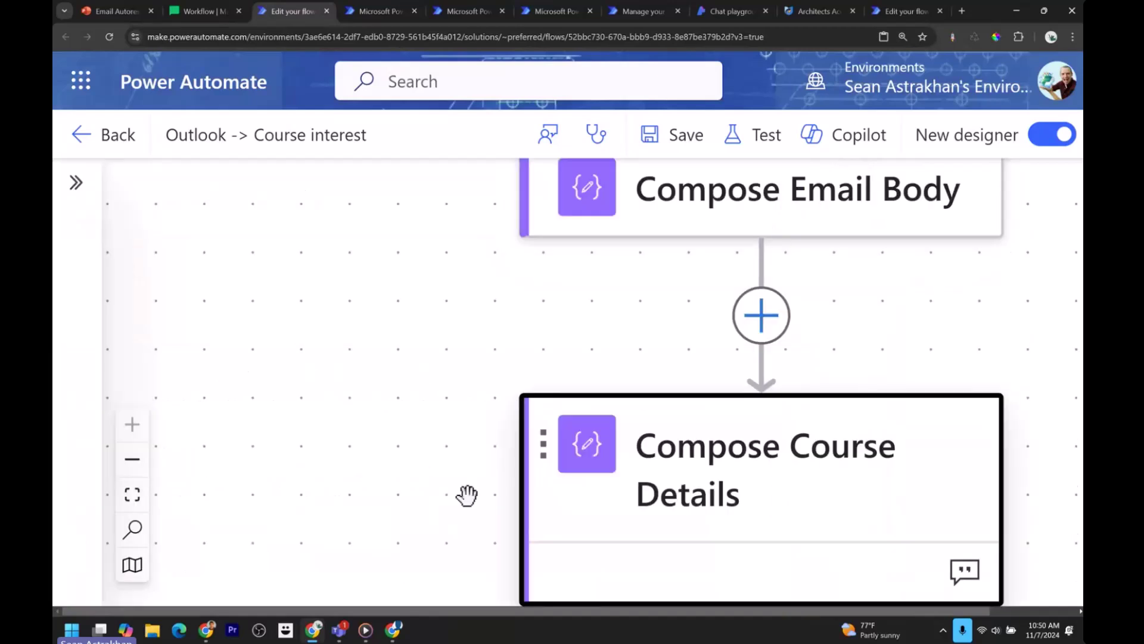
Select the HTTP ChatGPT POST Request URI and view the gpt-4o-mini deployment's endpoint in Azure AI Studio.
click(130, 459)
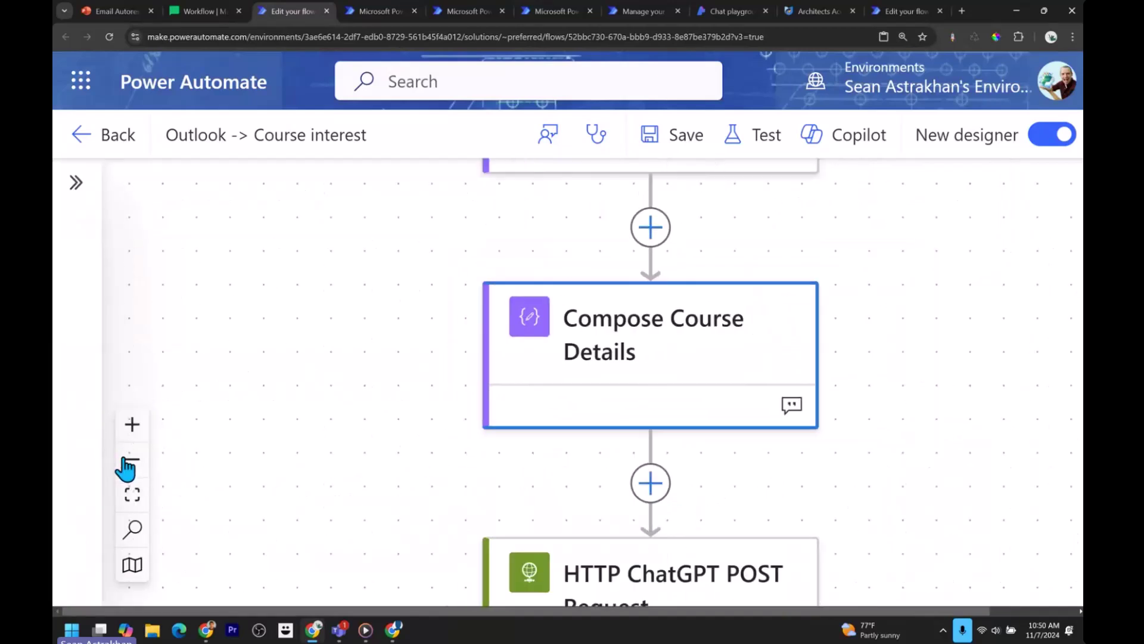
scroll(280, 464, down, 2)
click(615, 490)
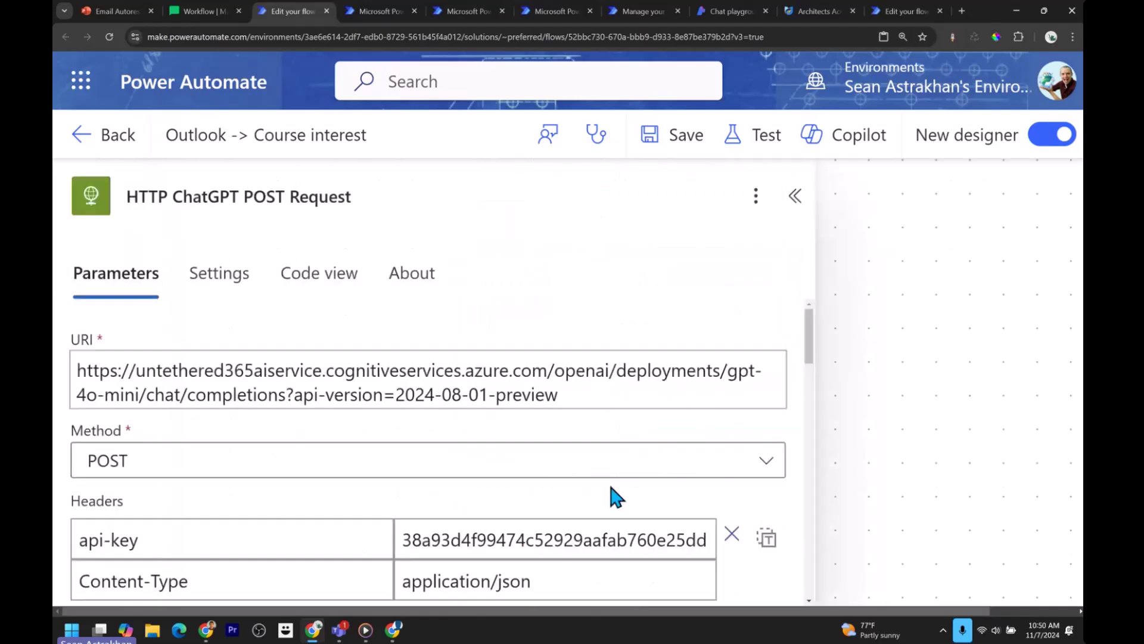
click(356, 370)
key(ctrl+a)
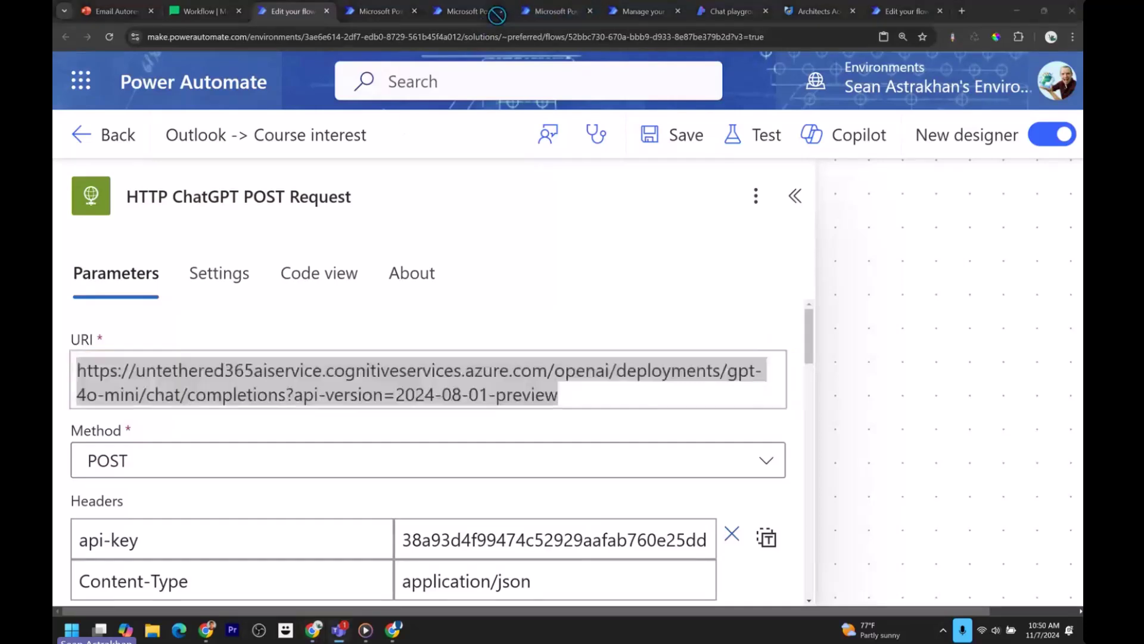
drag(497, 16, 499, 17)
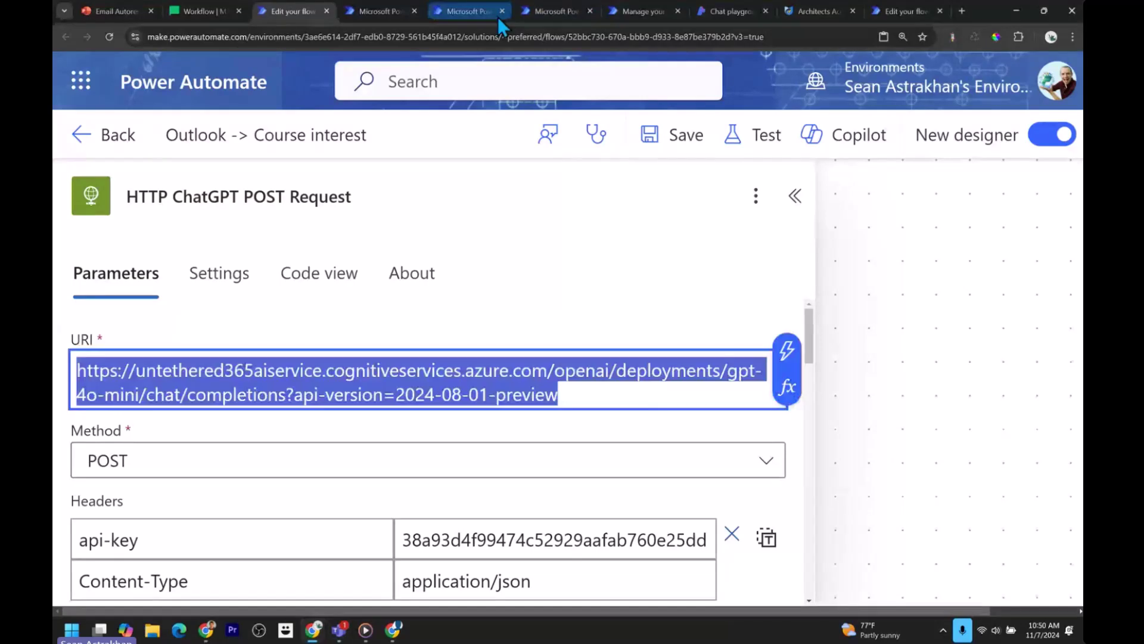
click(706, 10)
click(122, 505)
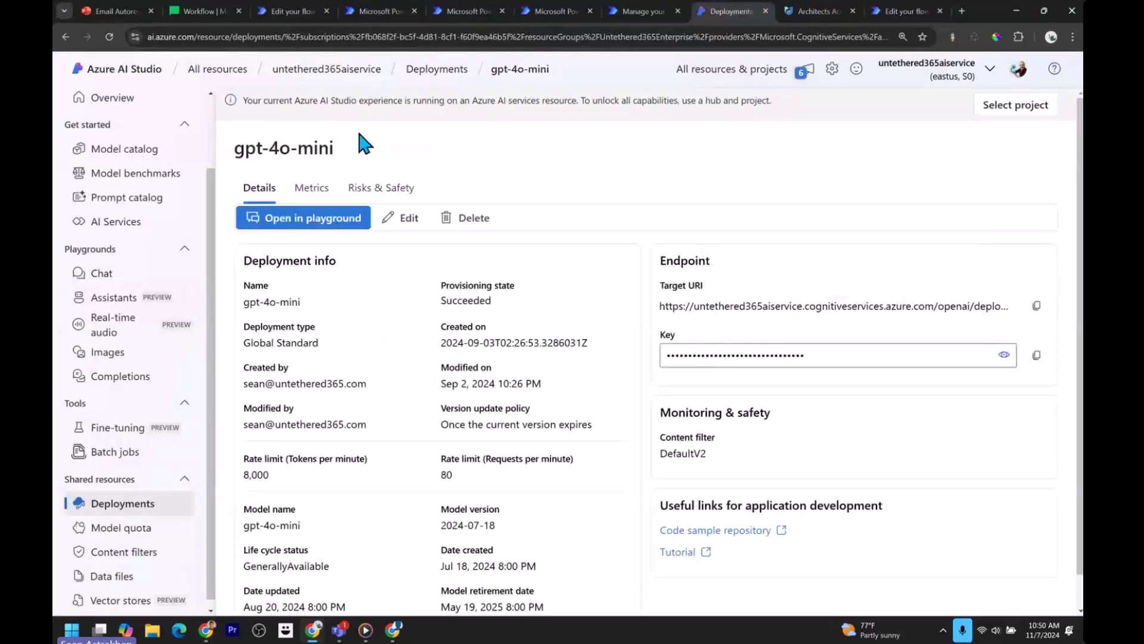
Review the HTTP request's api-key header and the system message in the Body JSON.
click(270, 18)
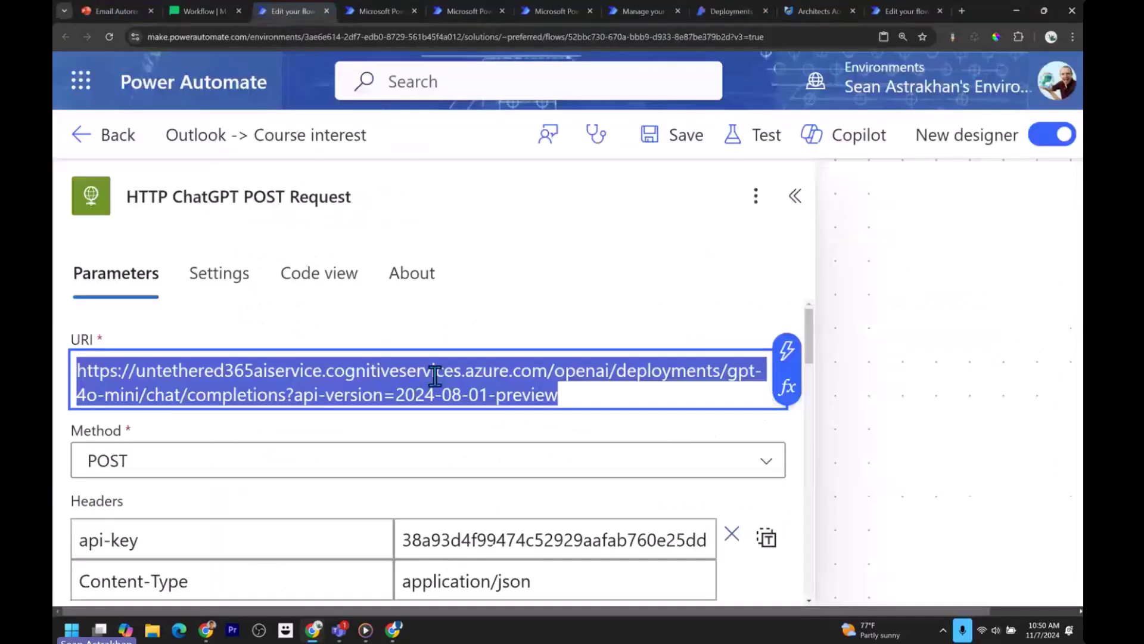
scroll(453, 393, down, 1)
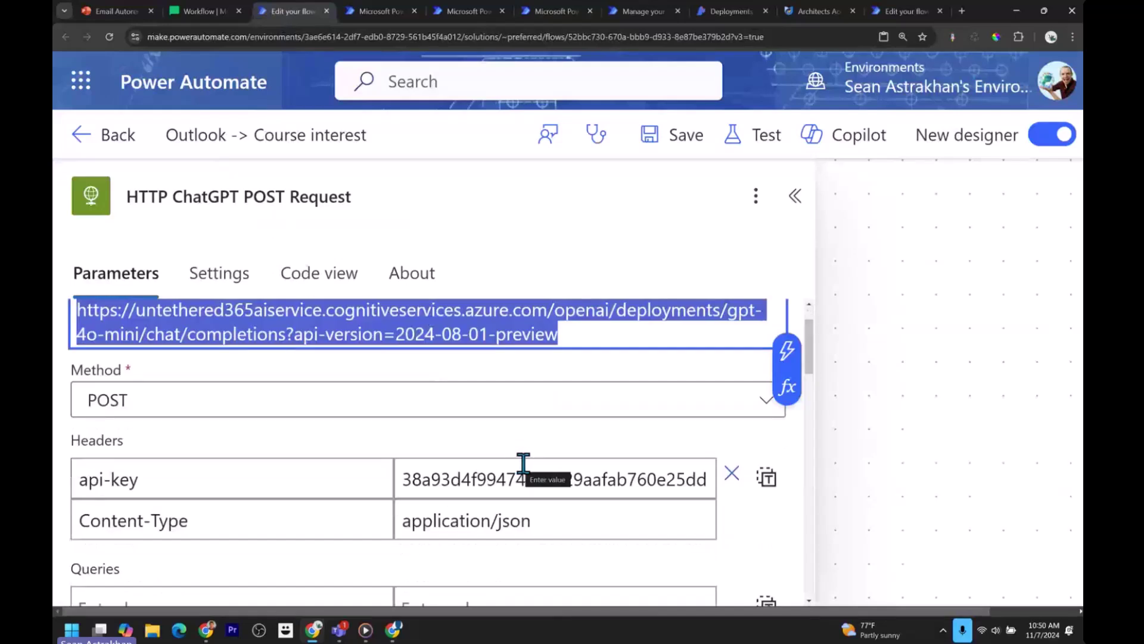
click(136, 482)
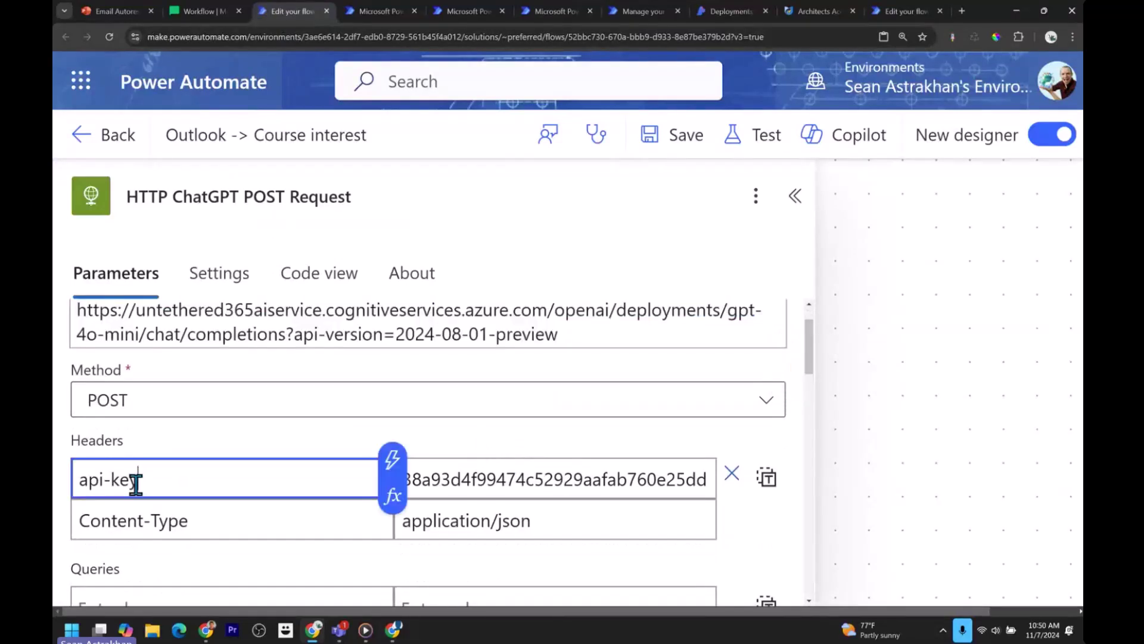
triple_click(136, 482)
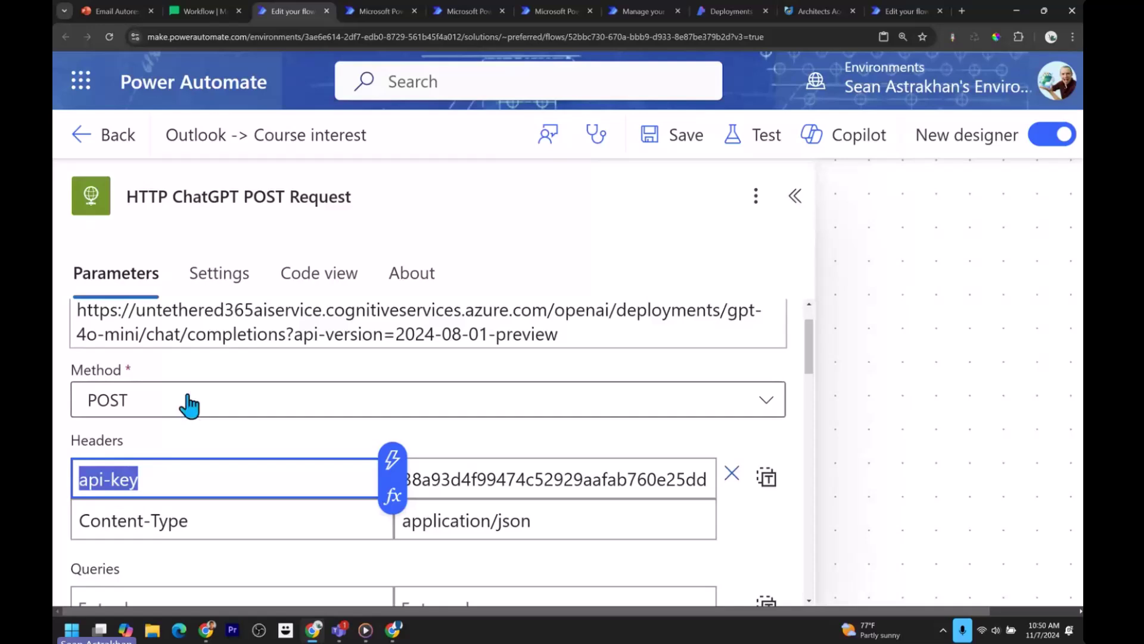
scroll(196, 408, down, 5)
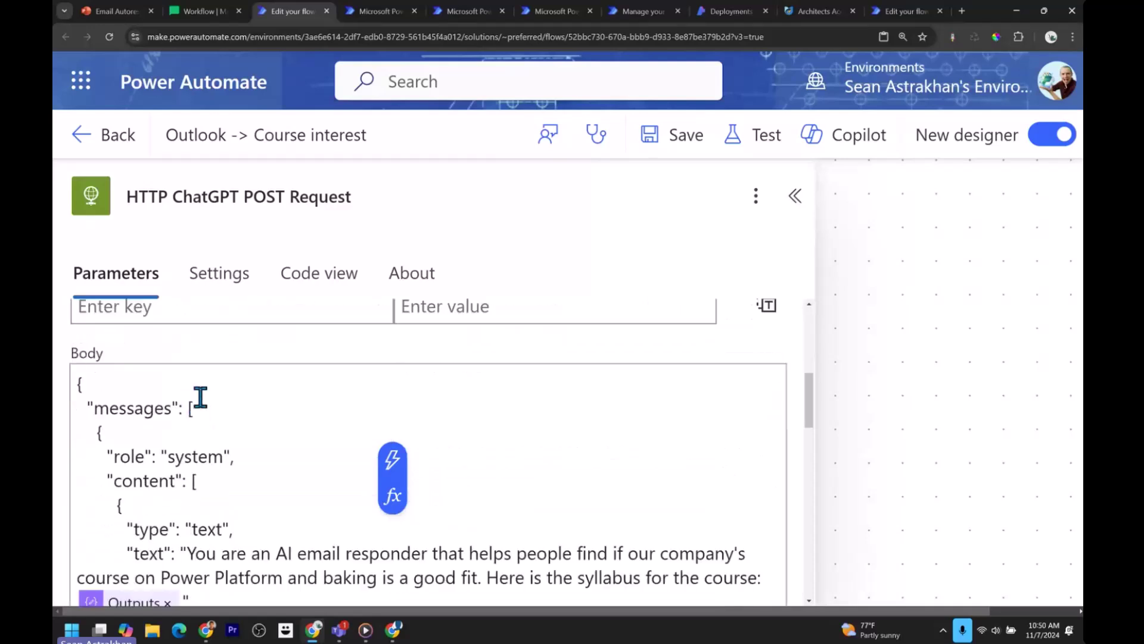
scroll(199, 399, down, 2)
scroll(199, 399, up, 1)
double_click(199, 396)
double_click(206, 468)
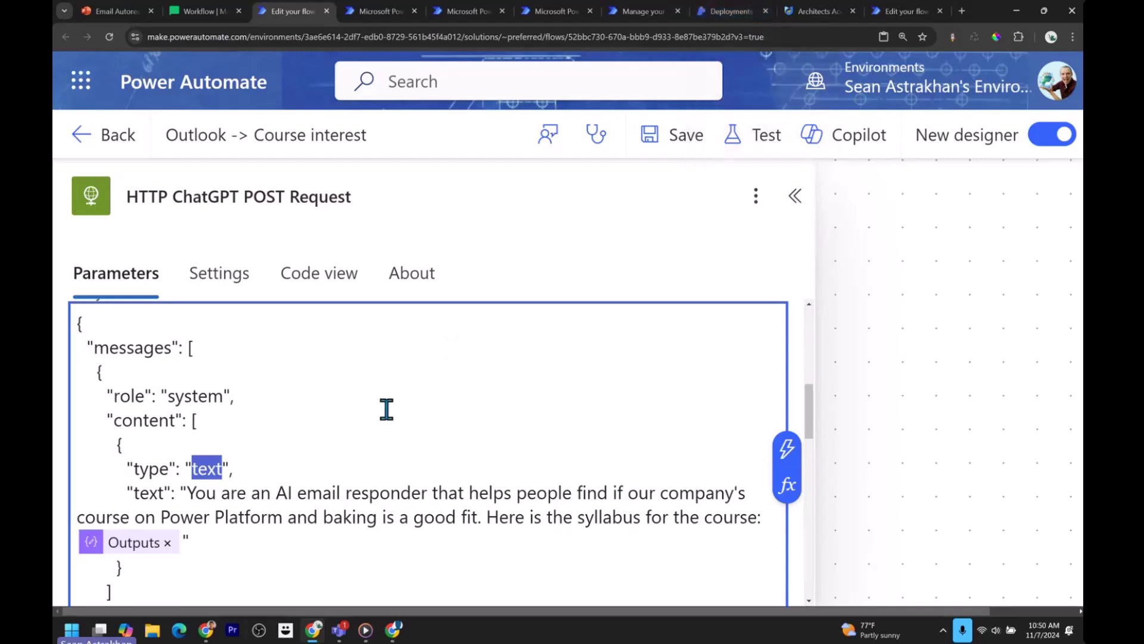
Insert the Compose Course Details Outputs after the syllabus sentence in the system prompt.
scroll(357, 411, down, 1)
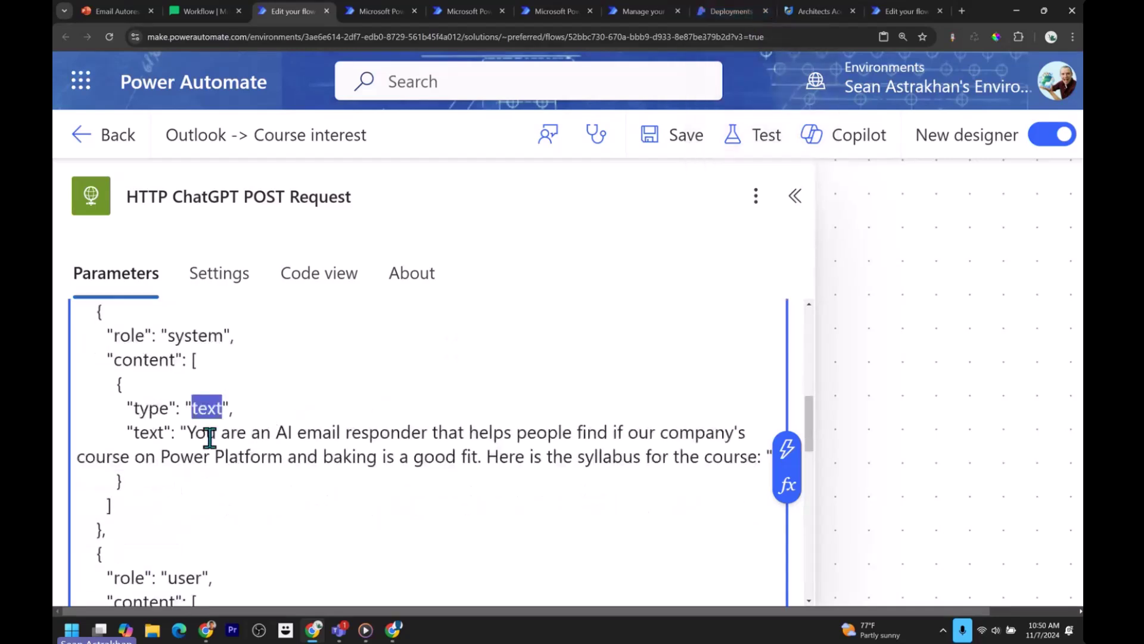
drag(216, 433, 598, 434)
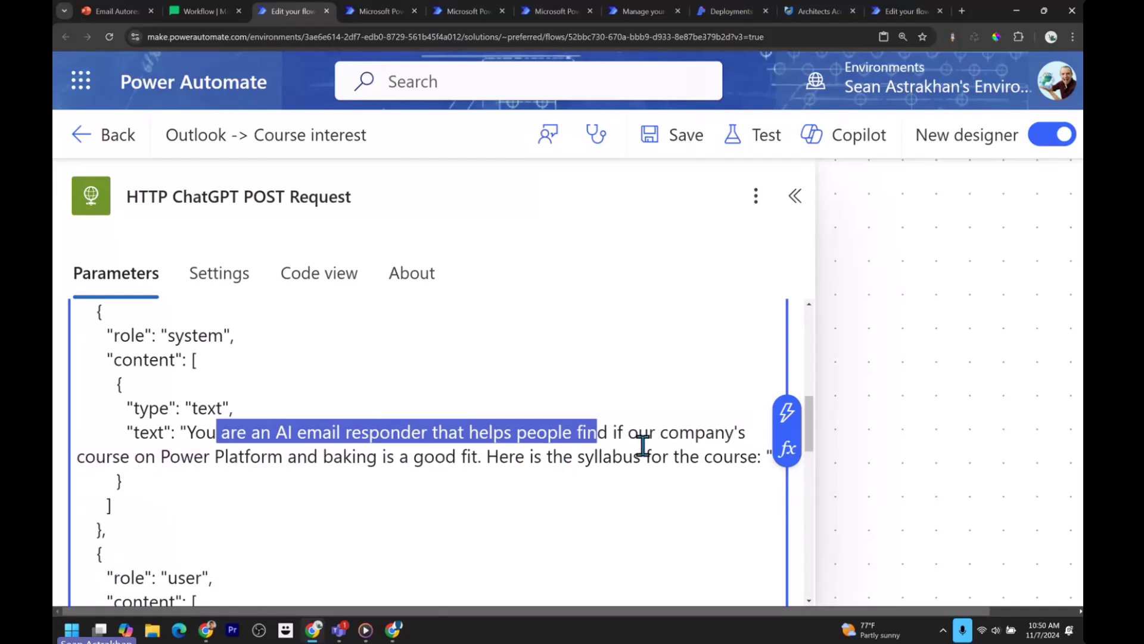
click(763, 450)
click(786, 411)
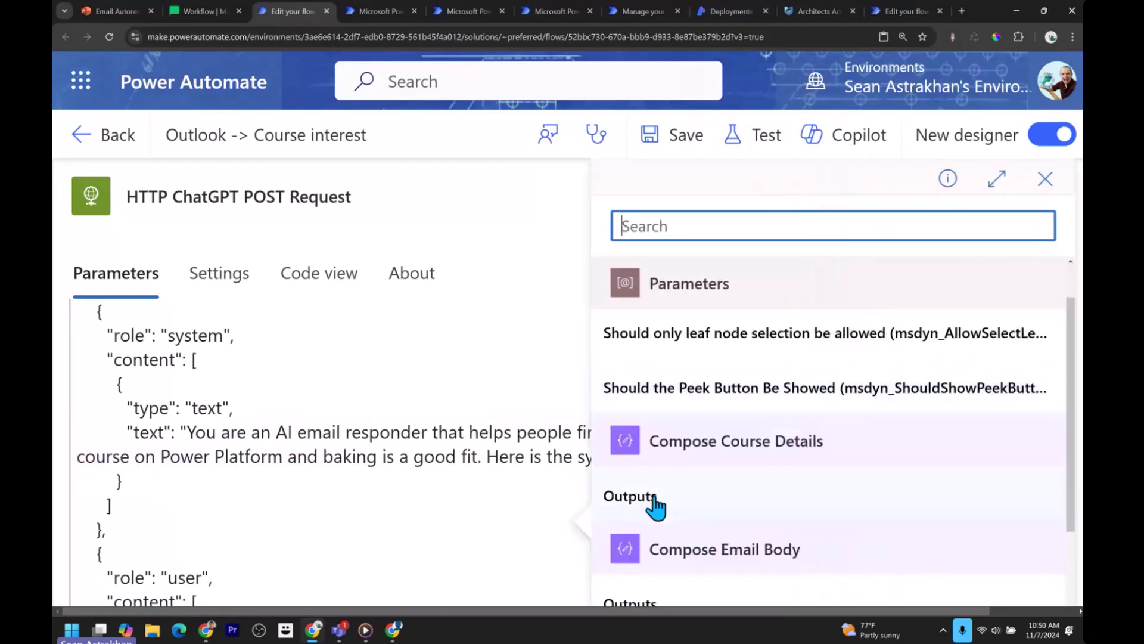
click(653, 500)
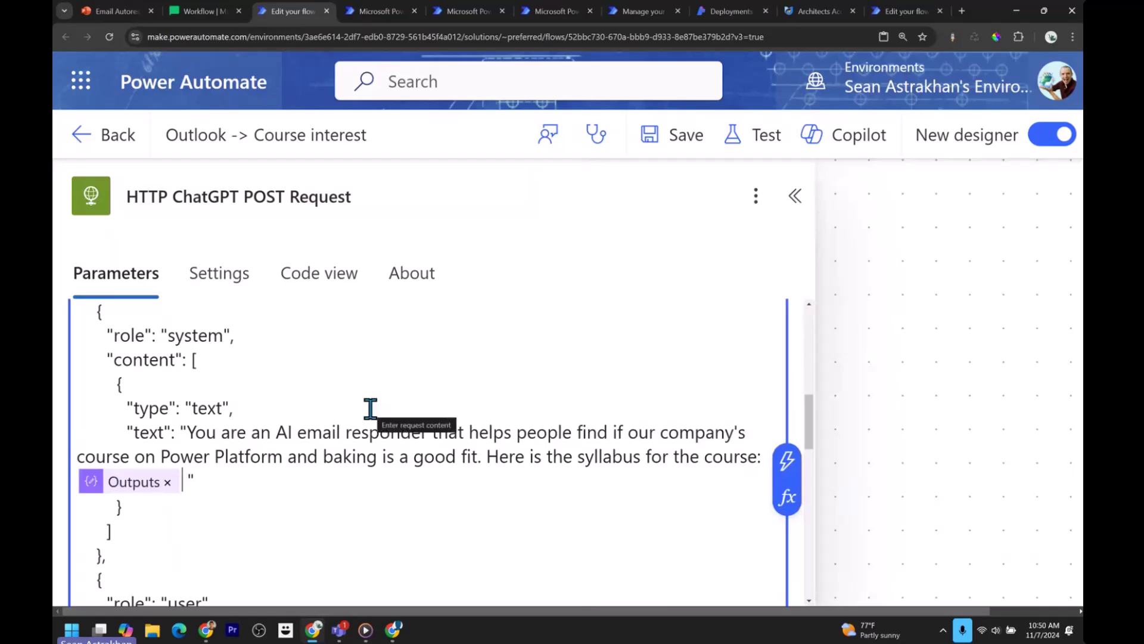
scroll(366, 409, down, 3)
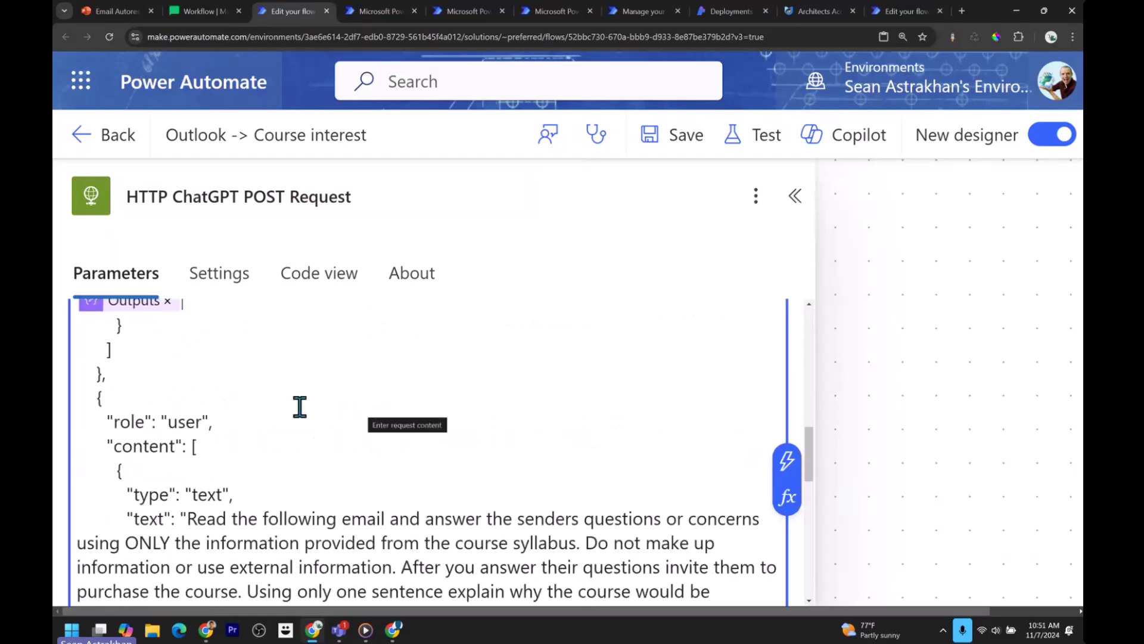
scroll(299, 406, down, 2)
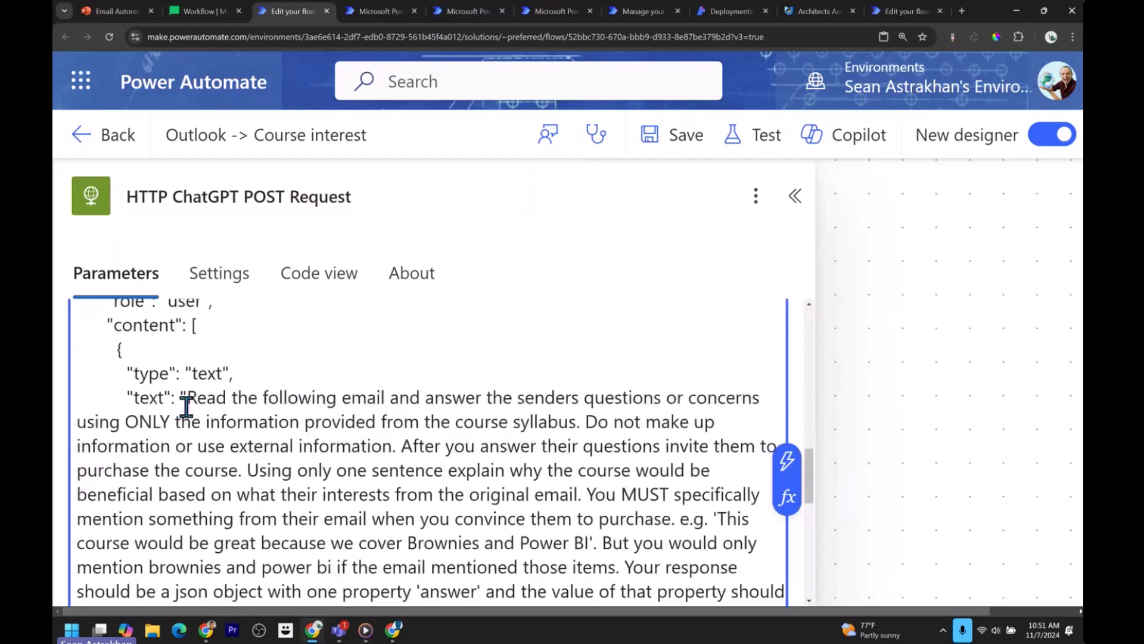
drag(188, 399, 559, 409)
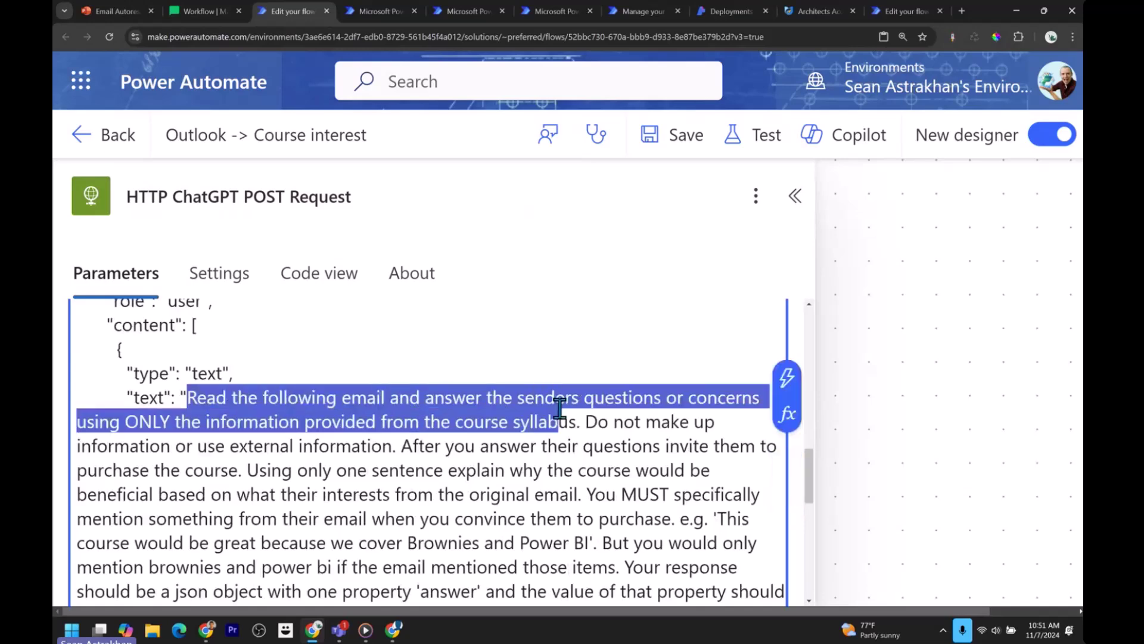
click(558, 408)
scroll(522, 410, down, 1)
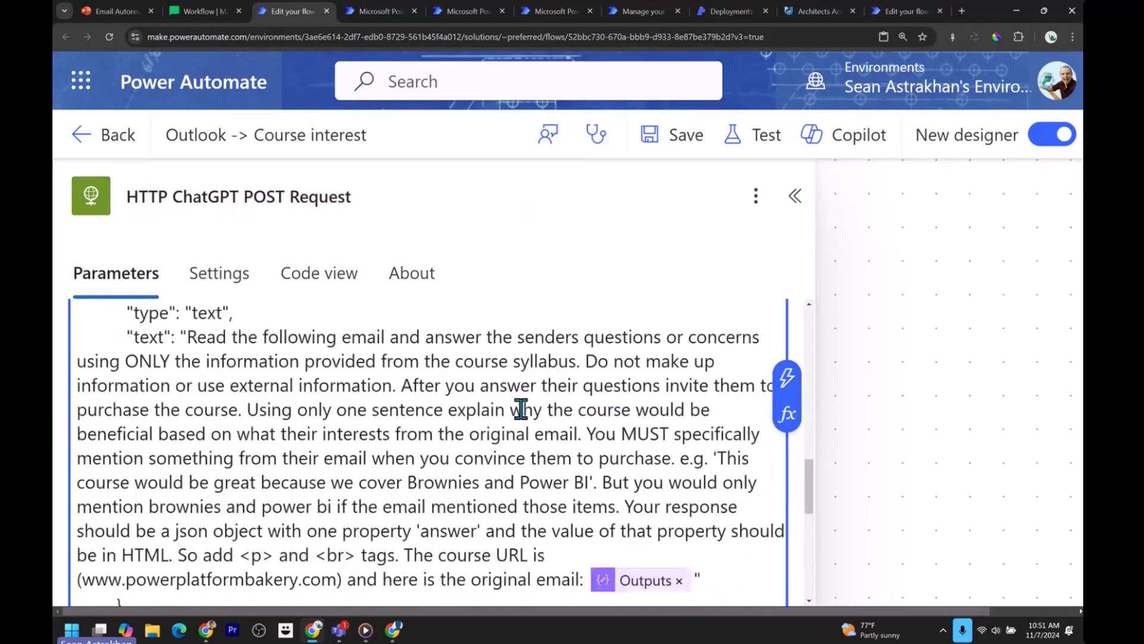
key(ctrl+plus)
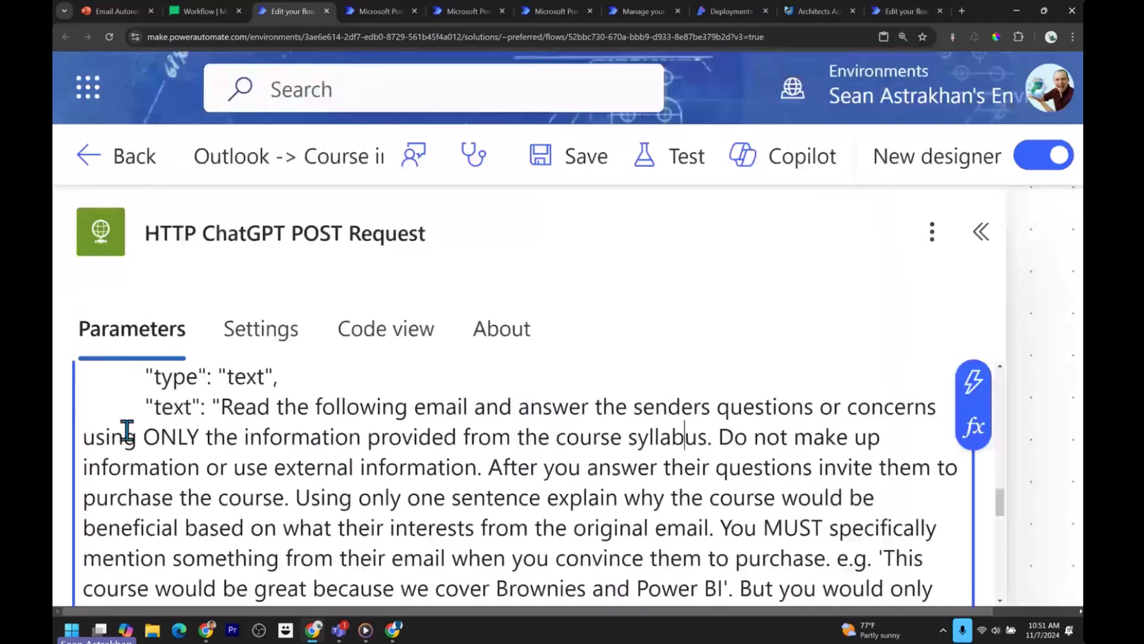
drag(142, 437, 511, 441)
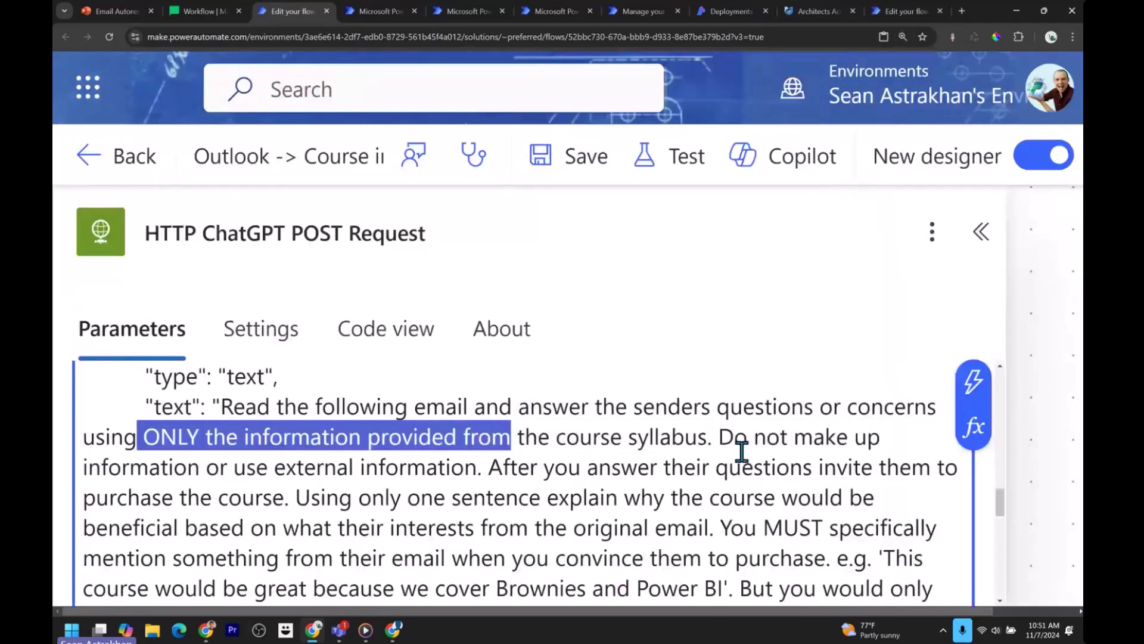
click(723, 440)
drag(723, 439, 485, 467)
scroll(490, 465, down, 1)
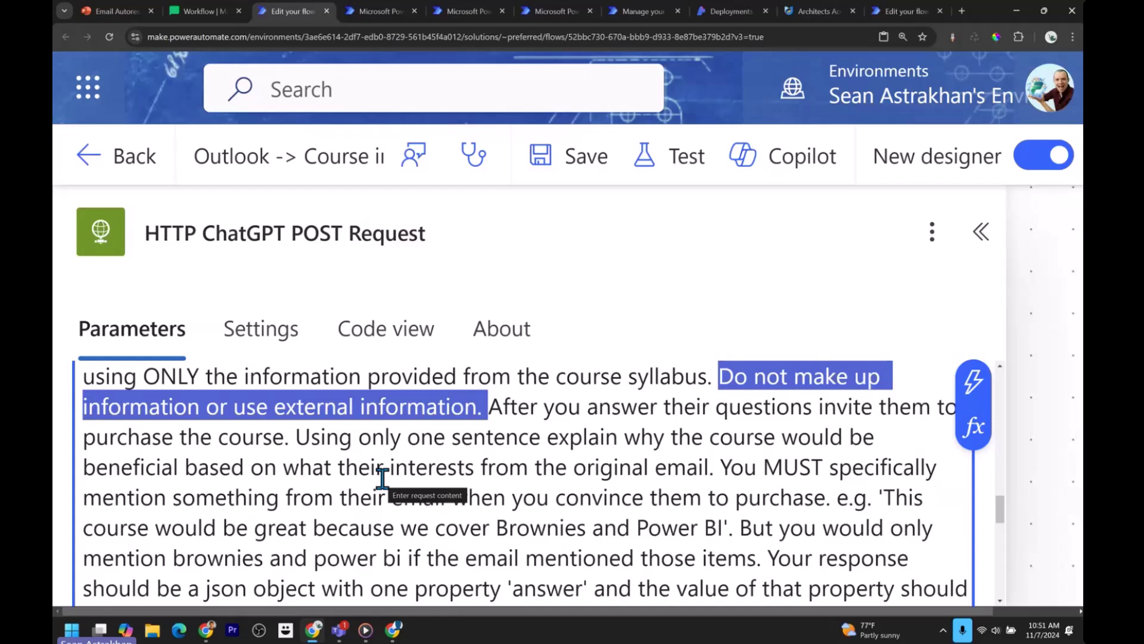
click(284, 466)
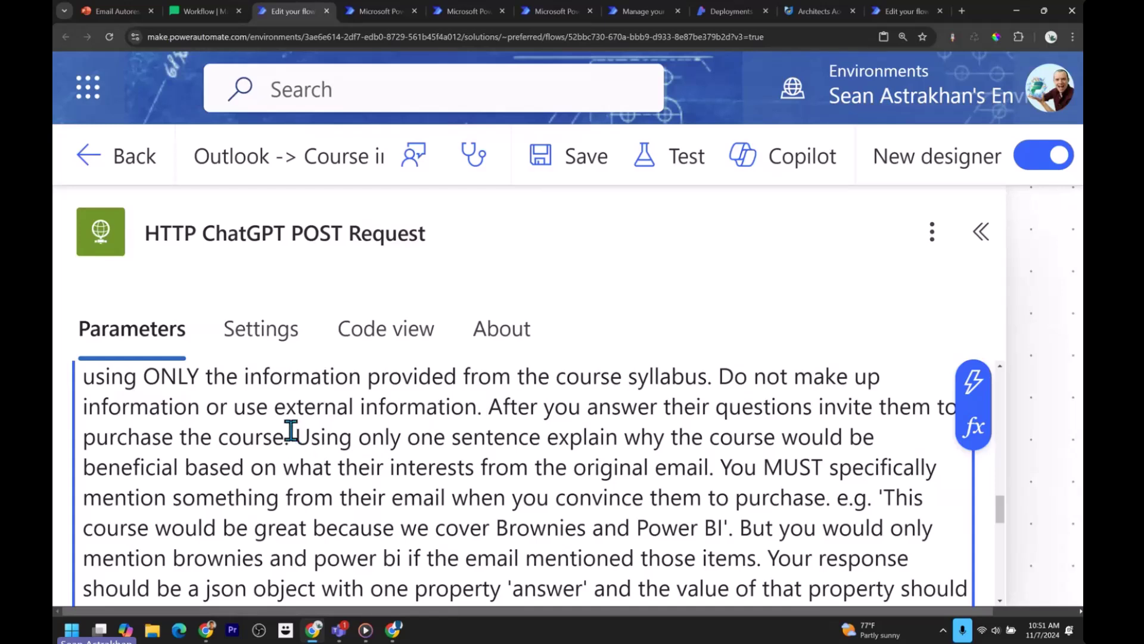
drag(290, 437, 633, 465)
click(302, 448)
drag(280, 438, 812, 400)
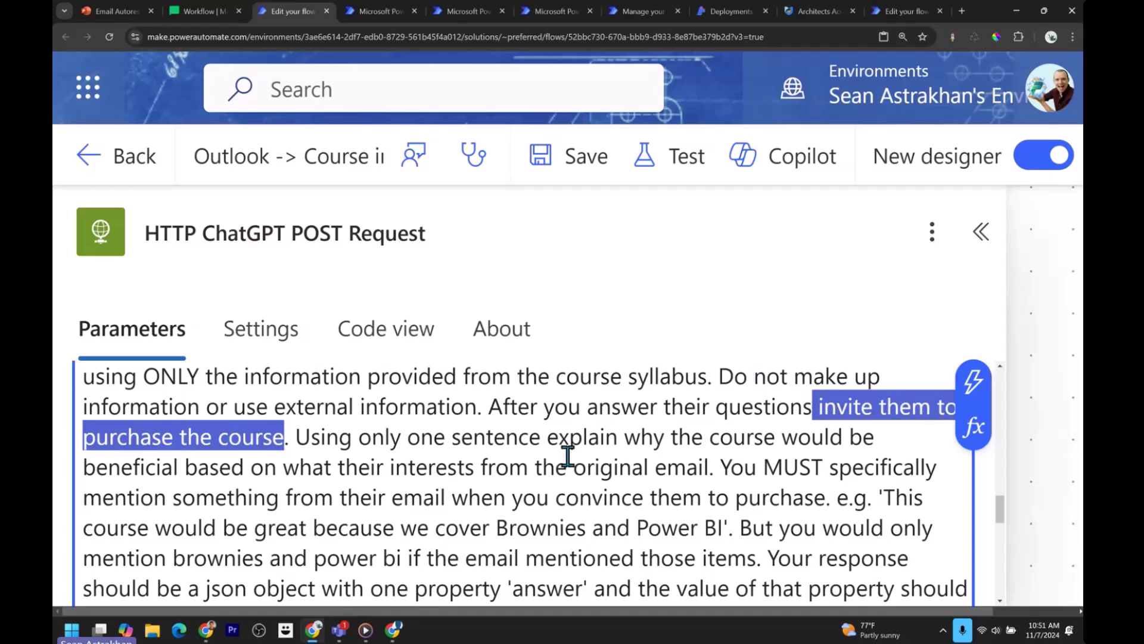
scroll(530, 519, down, 1)
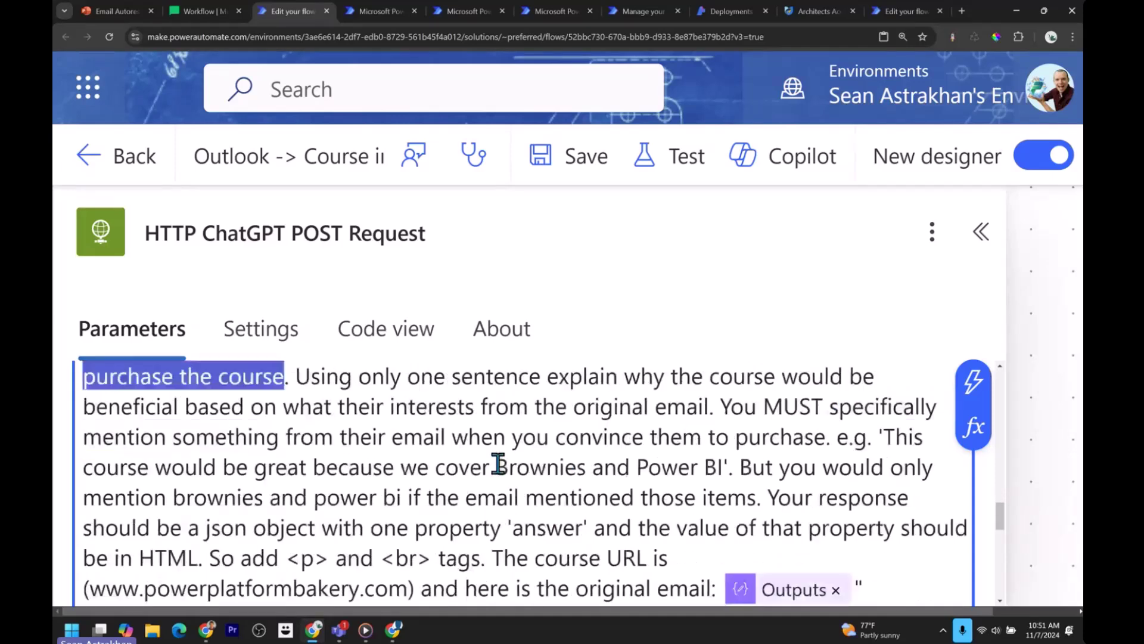
drag(721, 408, 450, 434)
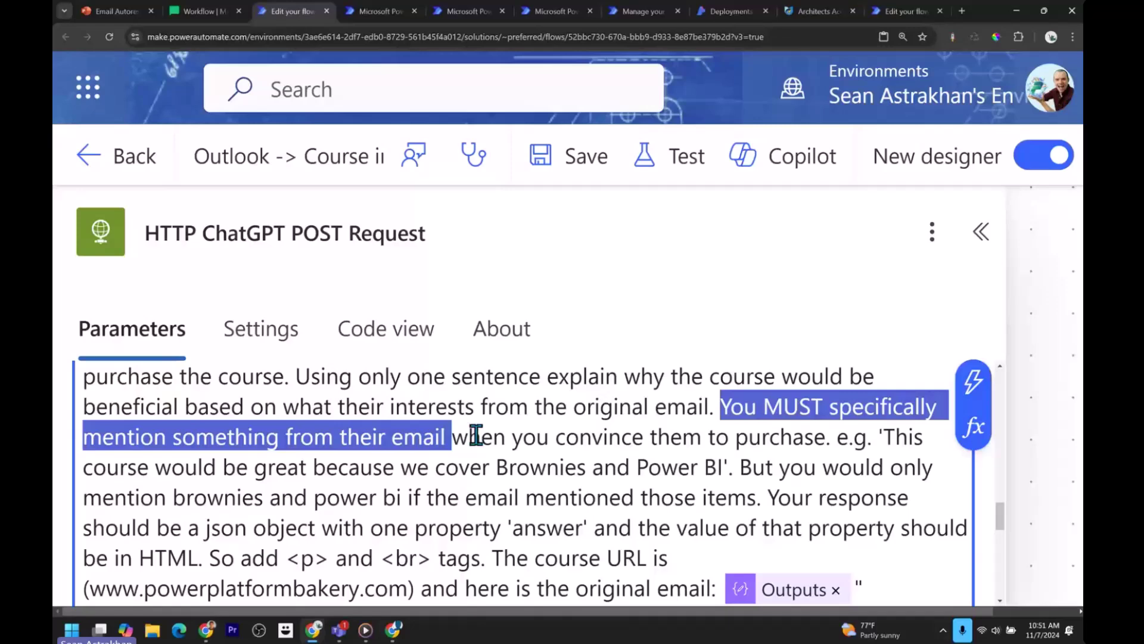
scroll(495, 438, down, 1)
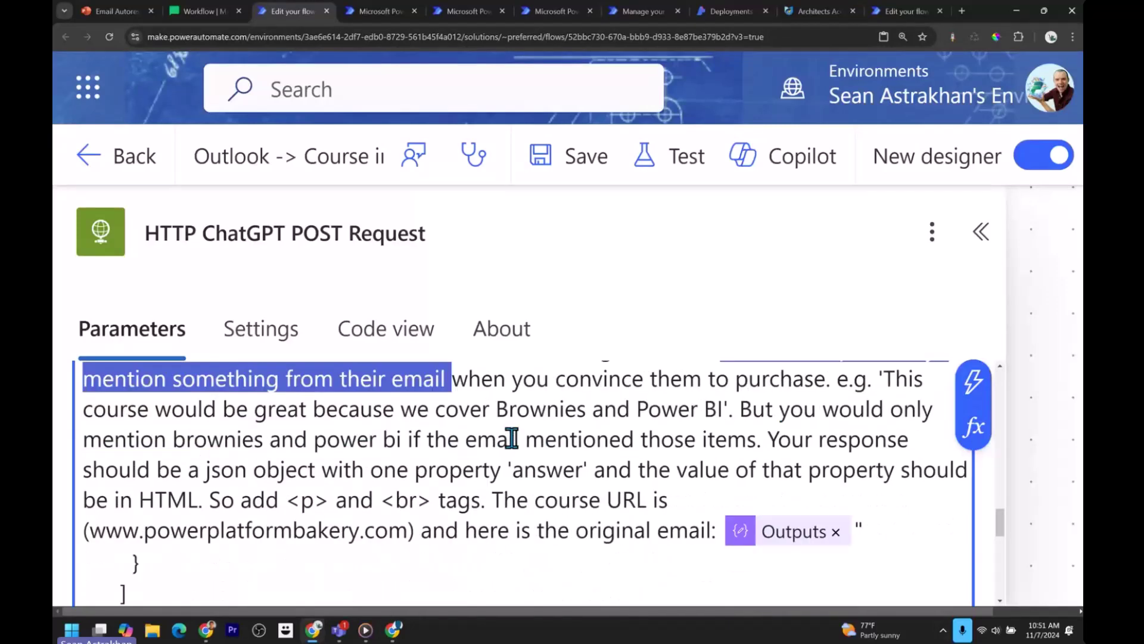
click(511, 439)
drag(244, 405, 747, 434)
click(733, 408)
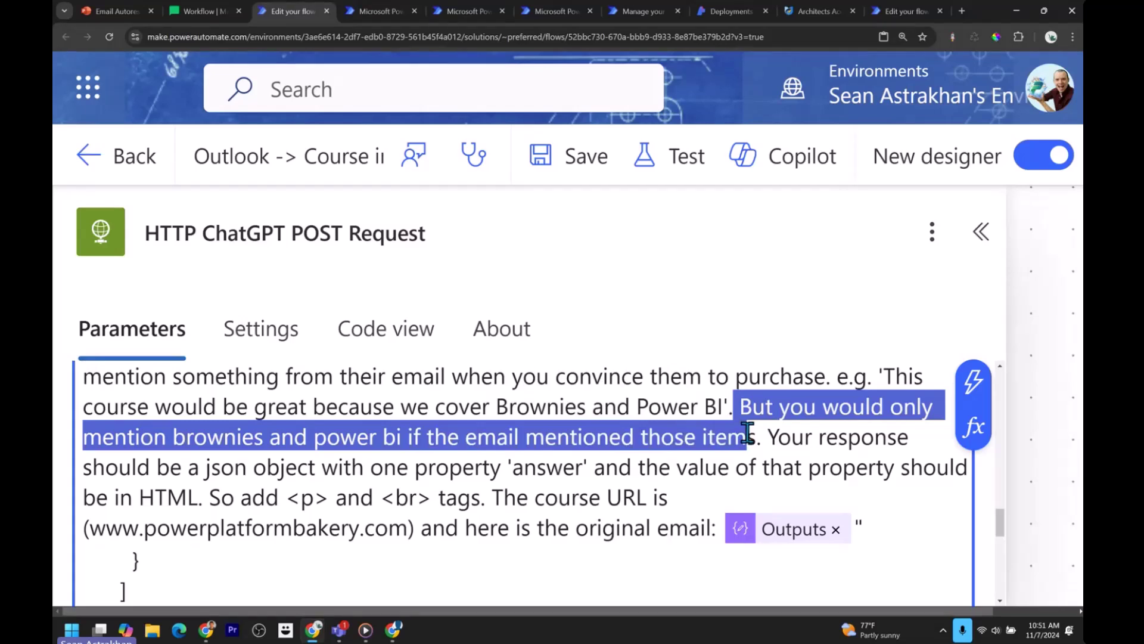
click(685, 459)
scroll(682, 451, down, 1)
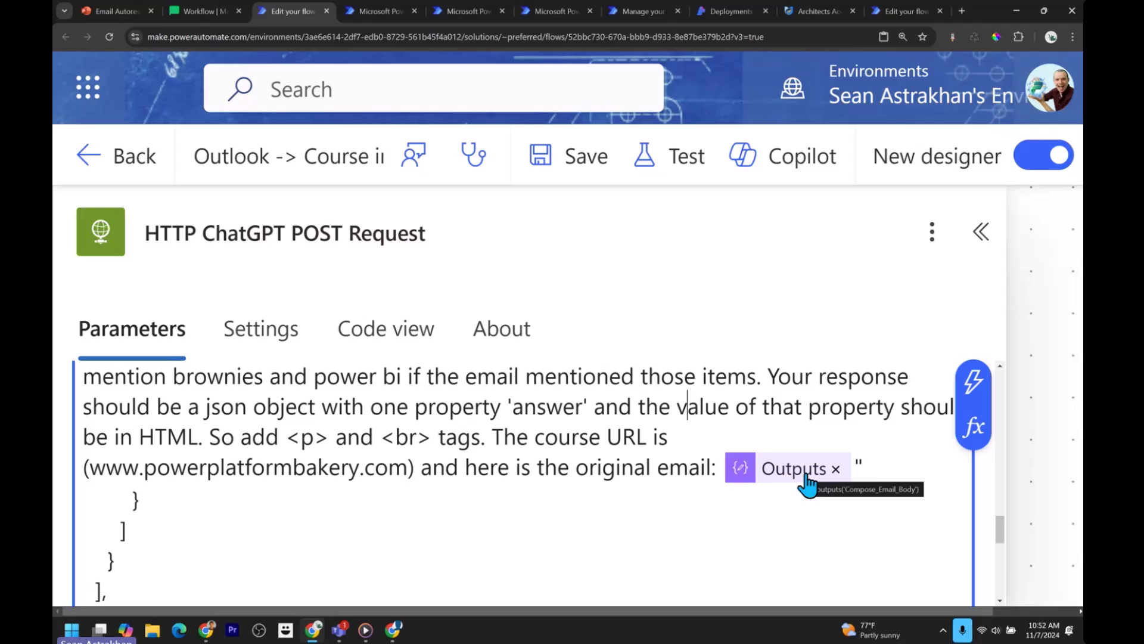
Close the request details, recentre the flow, and bring up the course enquiry email in Gmail.
click(982, 232)
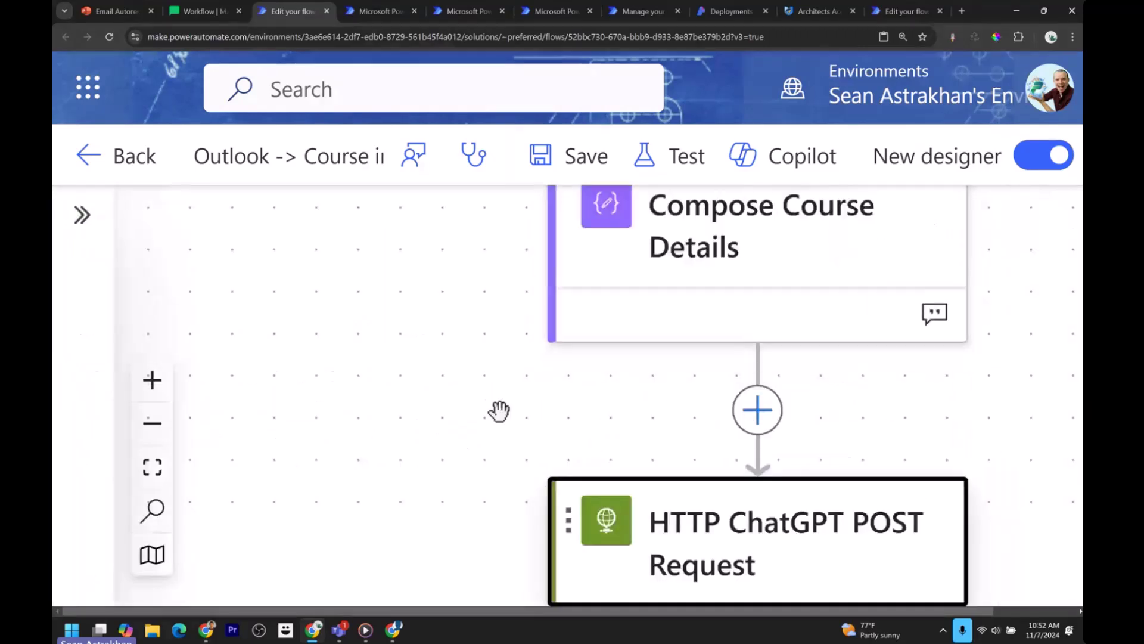
drag(475, 394, 363, 443)
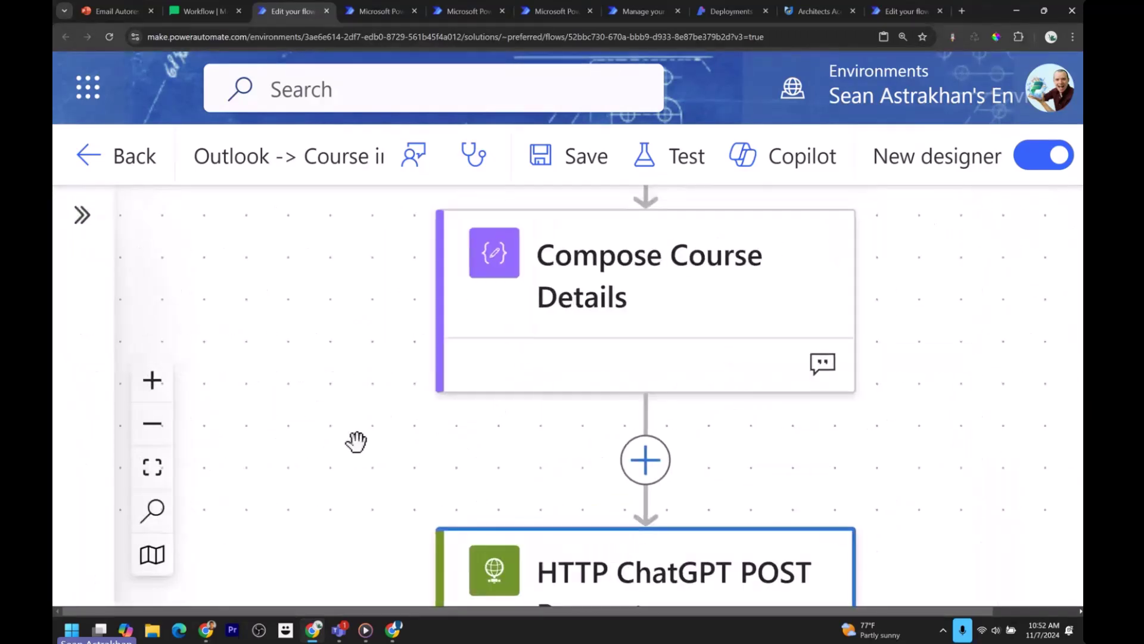
click(397, 630)
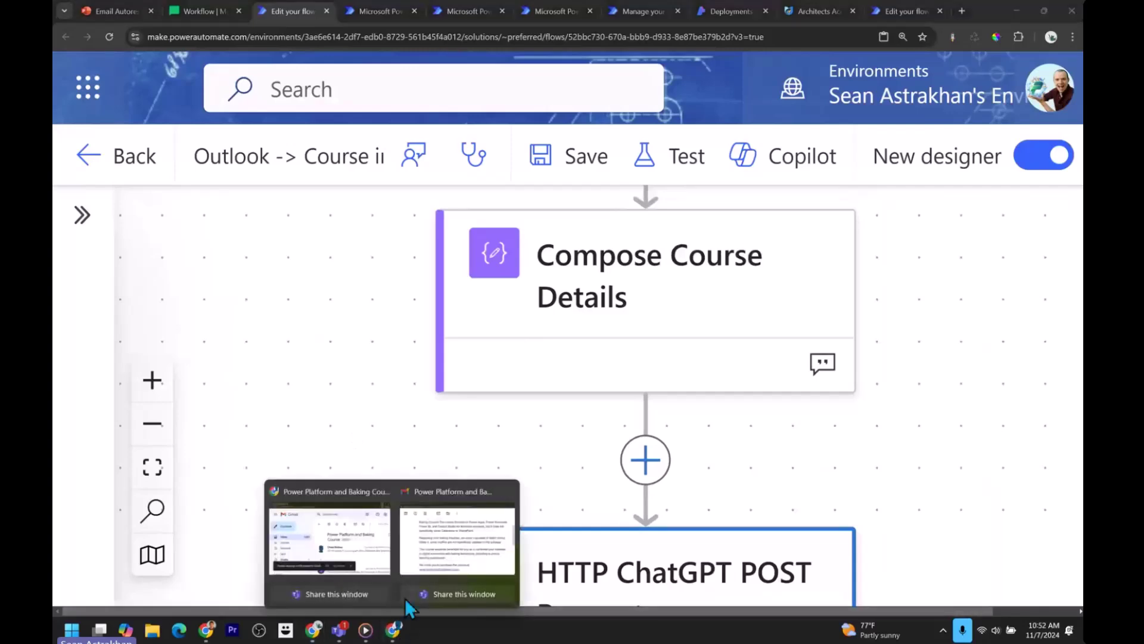
click(405, 598)
Highlight the email's questions about Dataverse, SharePoint, and muffins and cupcakes.
scroll(447, 441, up, 10)
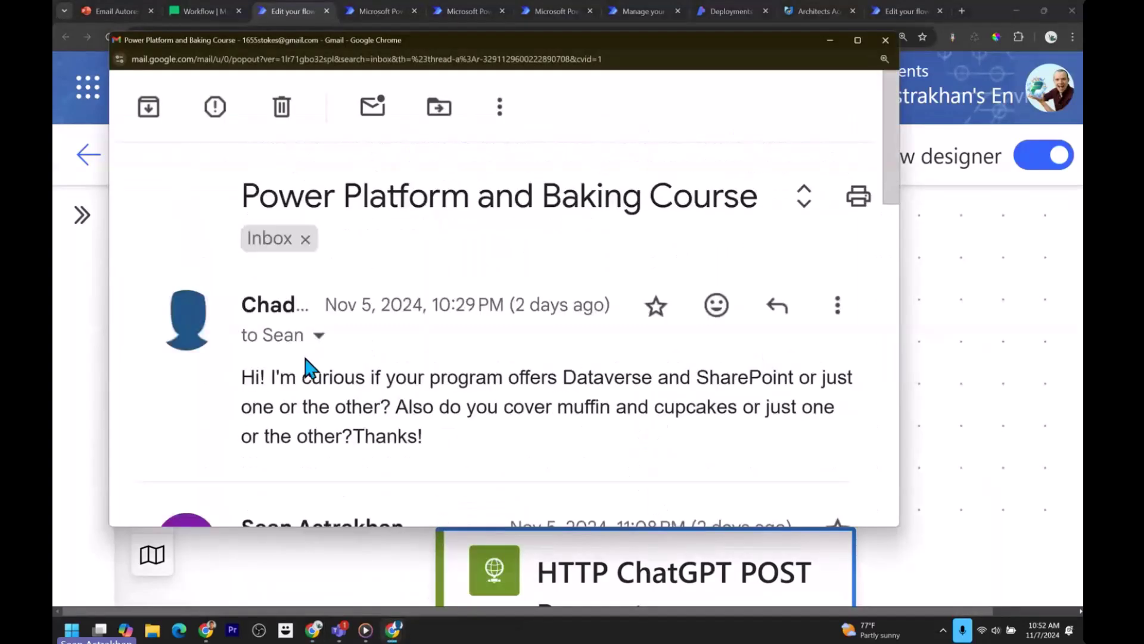
drag(255, 378, 583, 377)
double_click(585, 379)
double_click(736, 376)
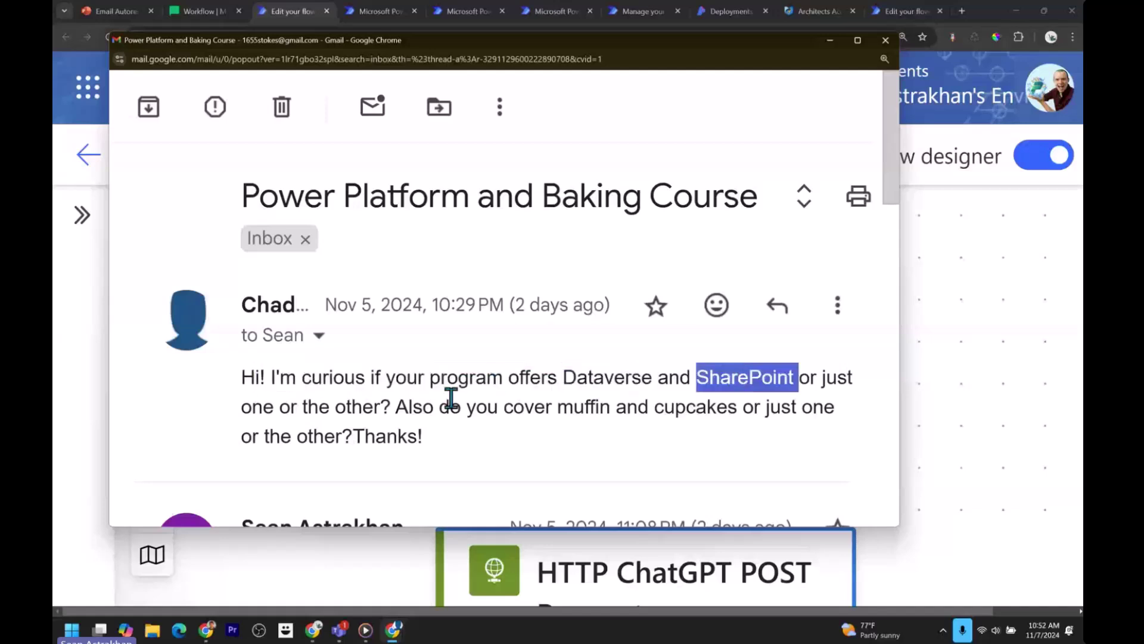
double_click(529, 406)
double_click(636, 407)
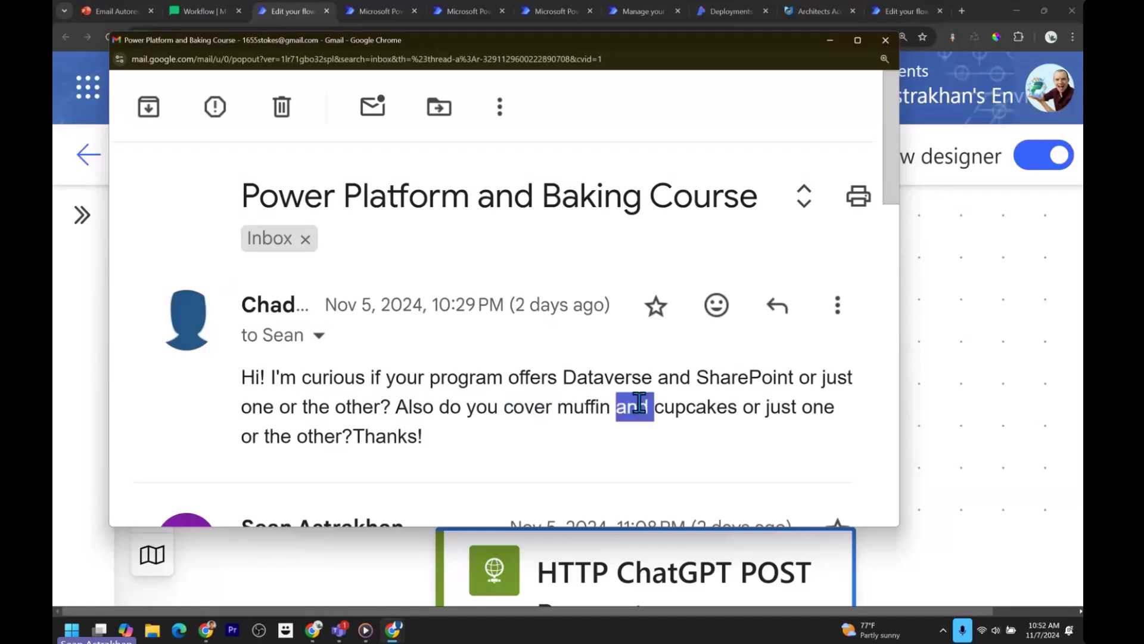
Open the successful run and its HTTP ChatGPT POST Request step details.
click(932, 345)
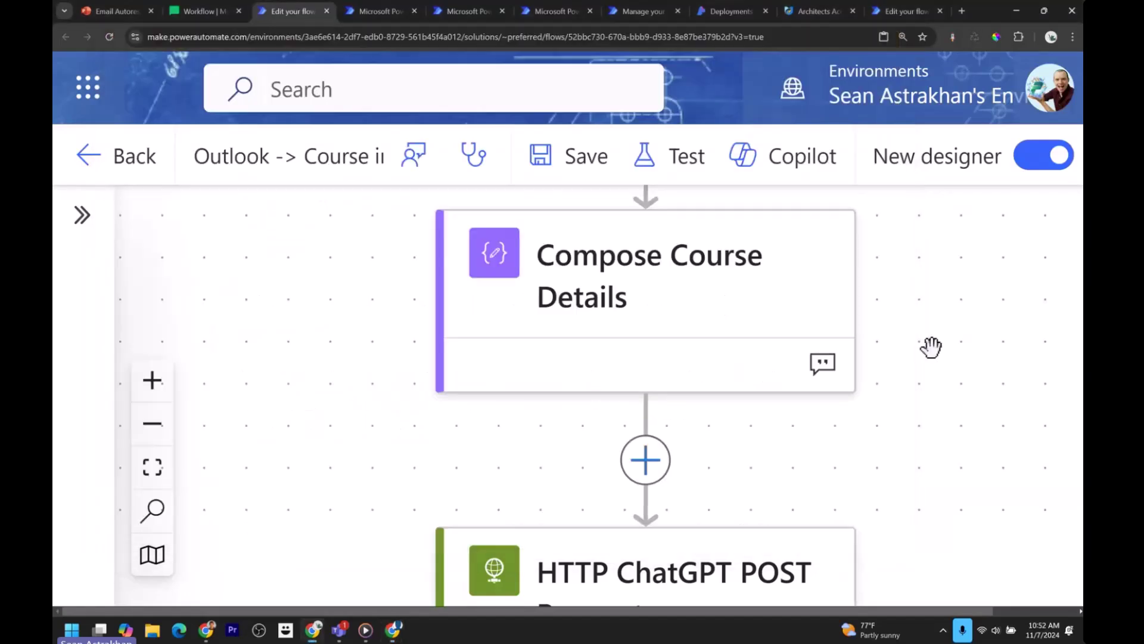
click(398, 20)
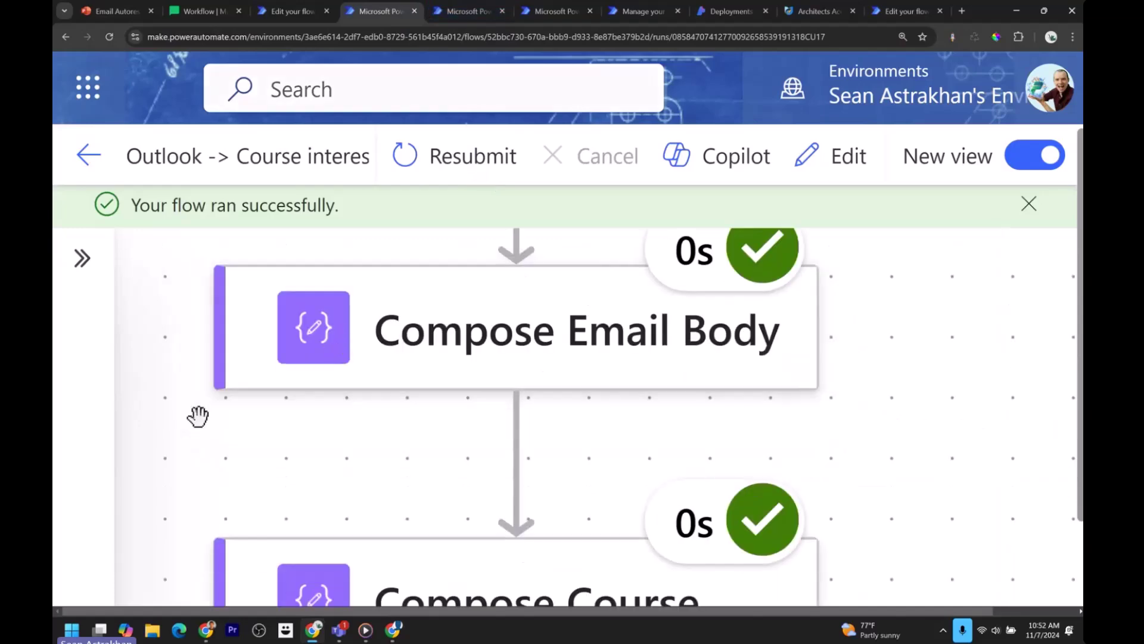
key(ctrl+minus)
key(ctrl+minus)
key(ctrl+minus)
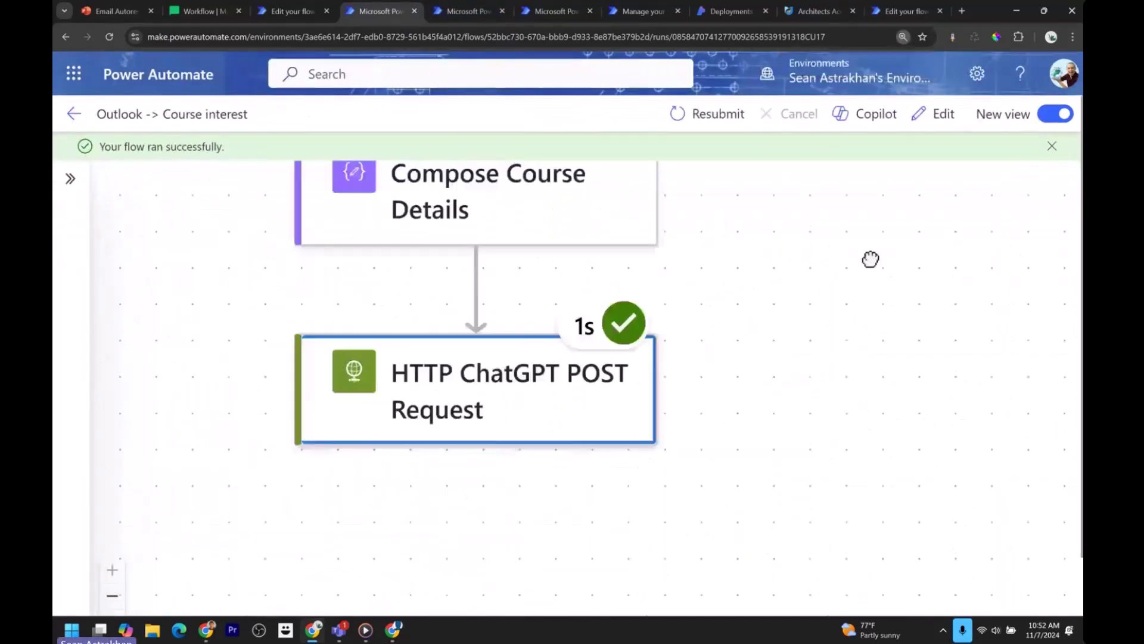
click(480, 434)
Inspect the raw inputs sent to ChatGPT and the raw outputs it returned, then resume editing.
click(504, 324)
scroll(725, 340, down, 1)
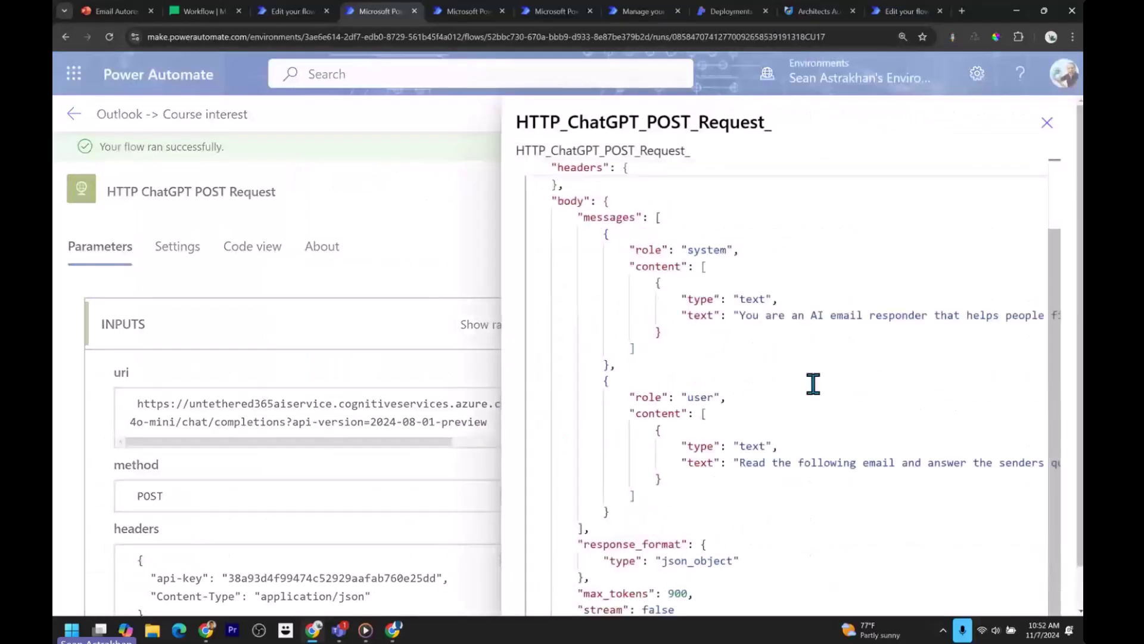
click(1047, 123)
scroll(618, 475, down, 10)
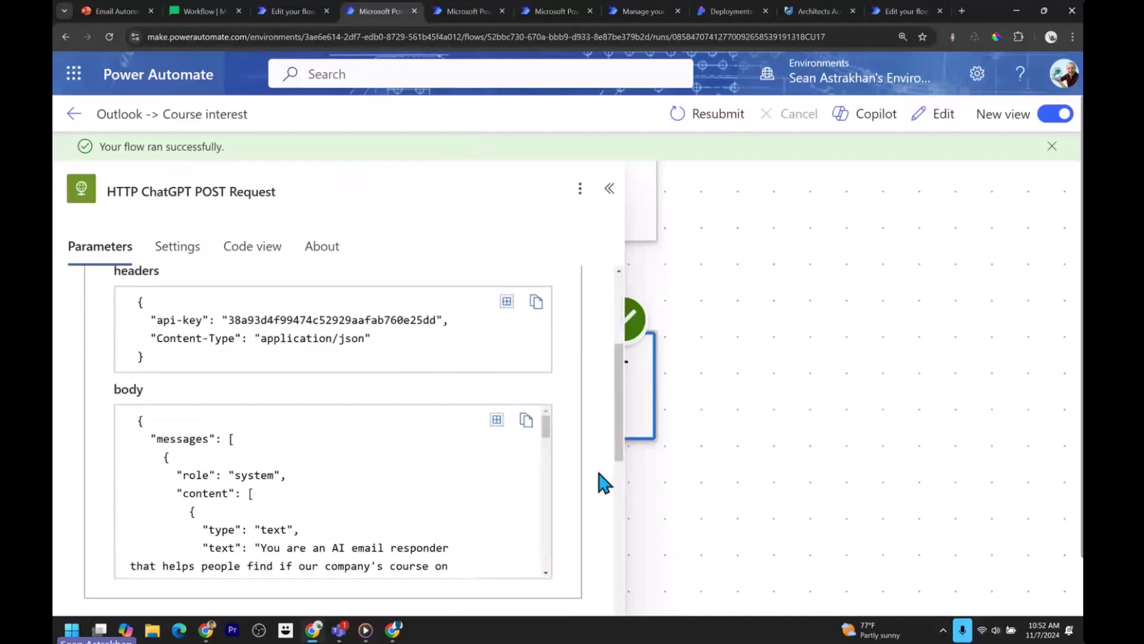
click(506, 417)
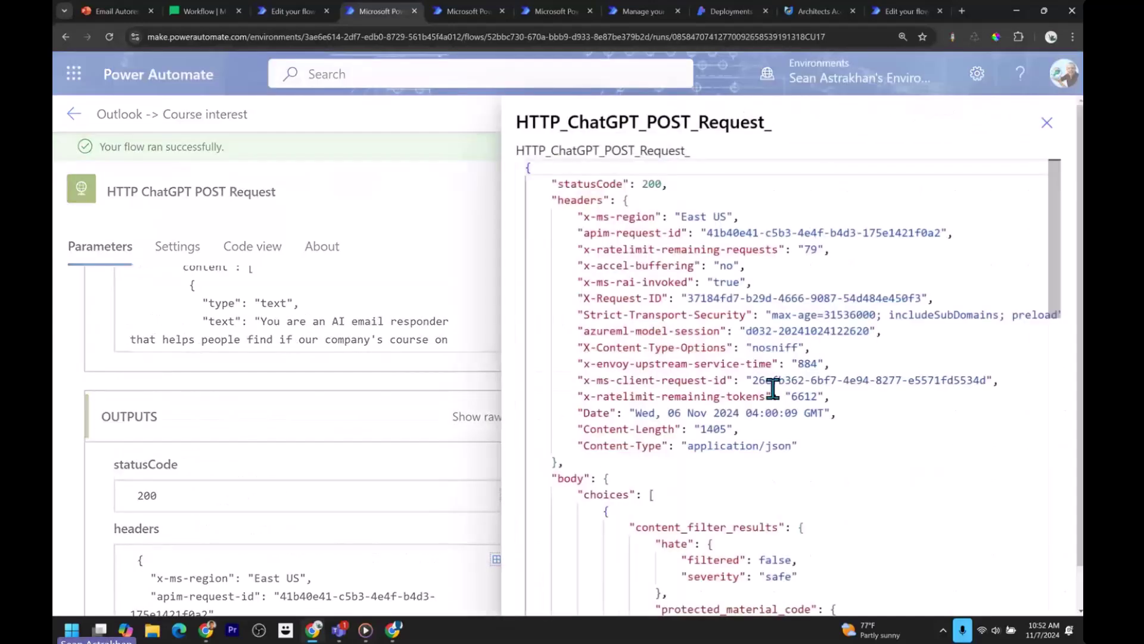
scroll(805, 388, down, 10)
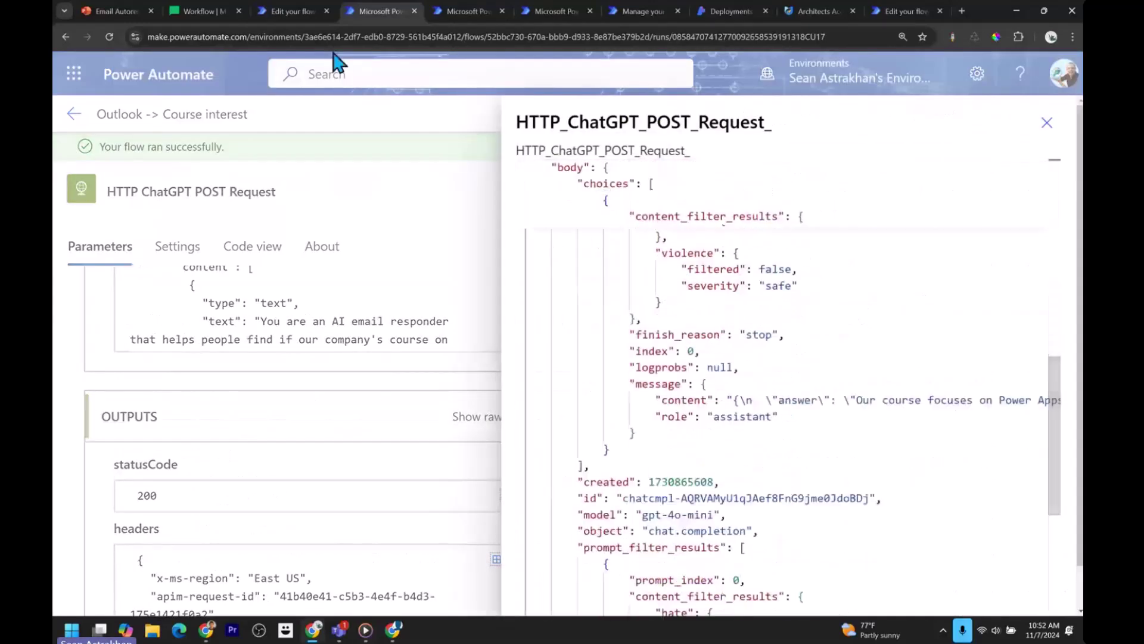
click(288, 12)
click(411, 573)
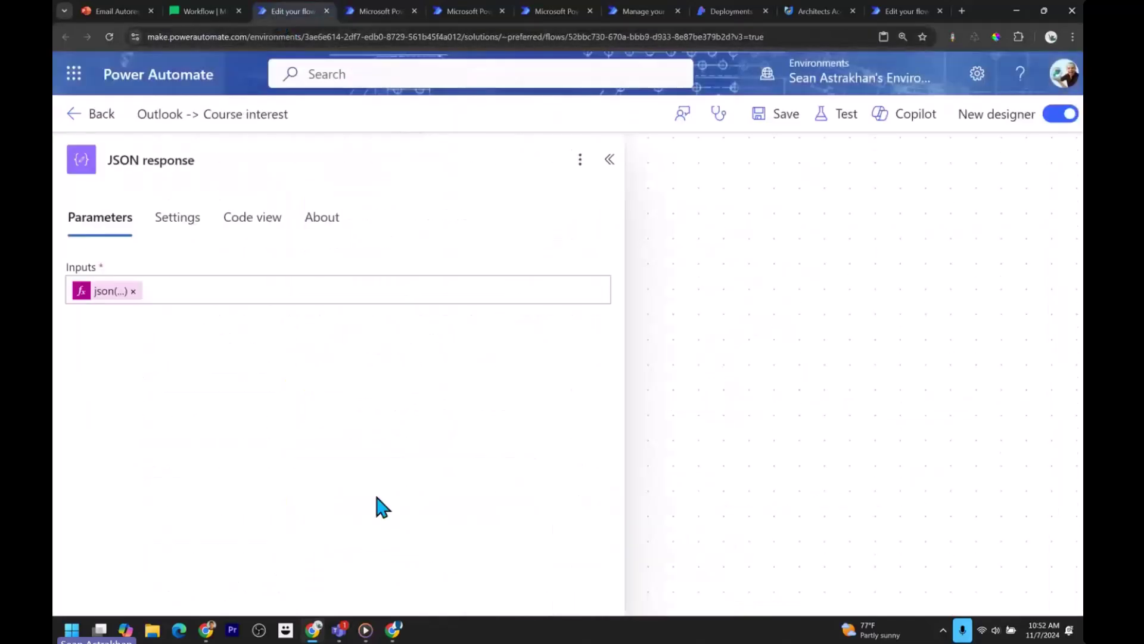
click(96, 298)
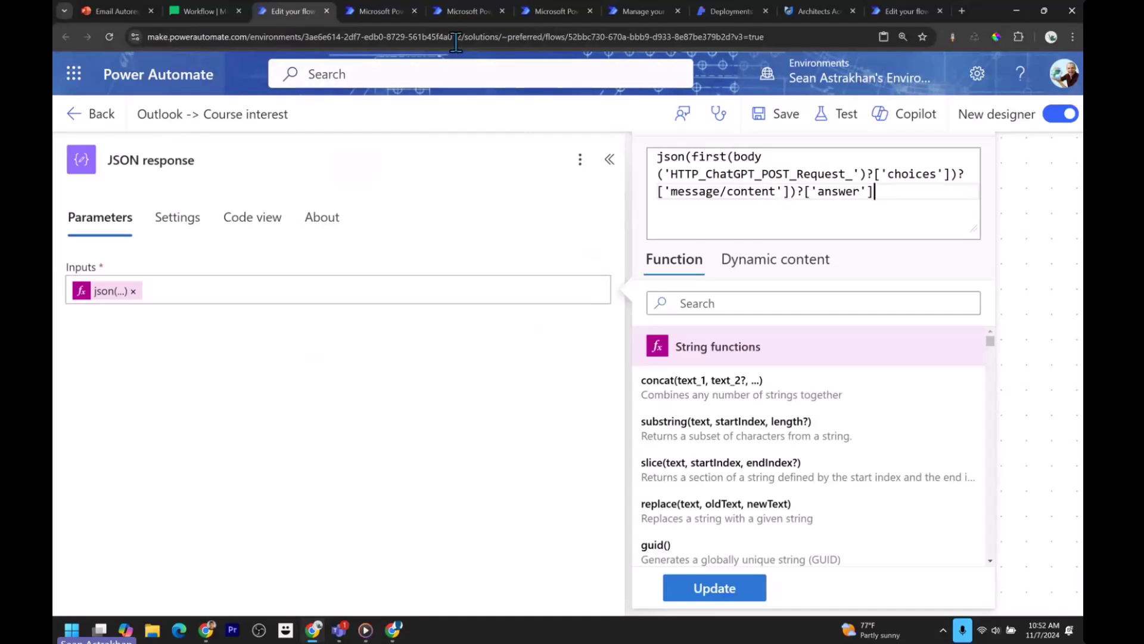
click(453, 16)
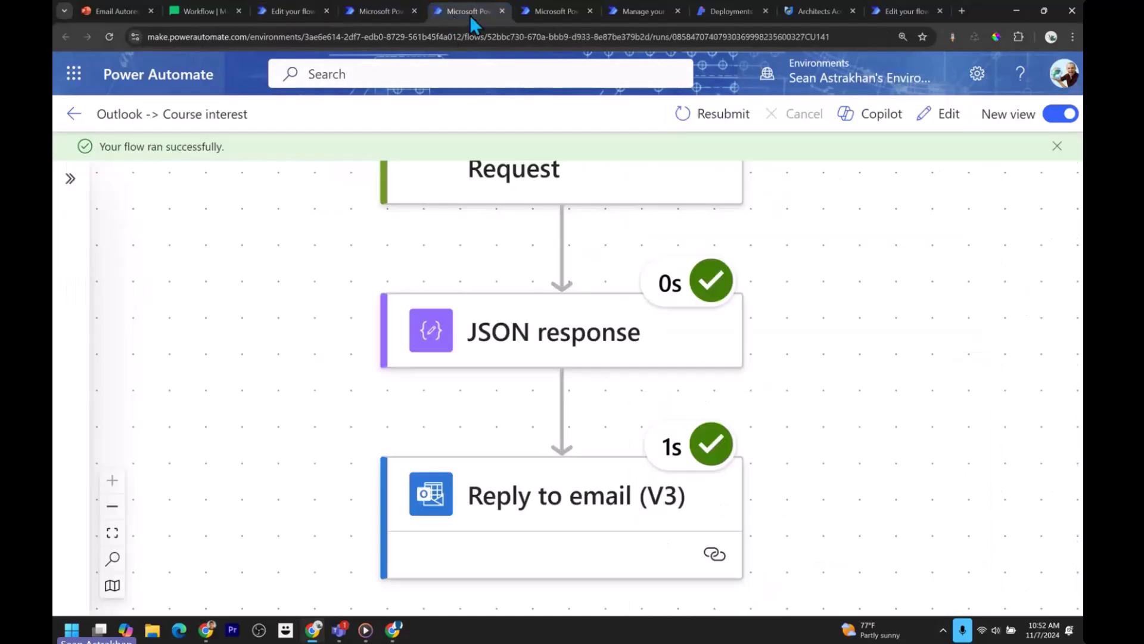
click(499, 331)
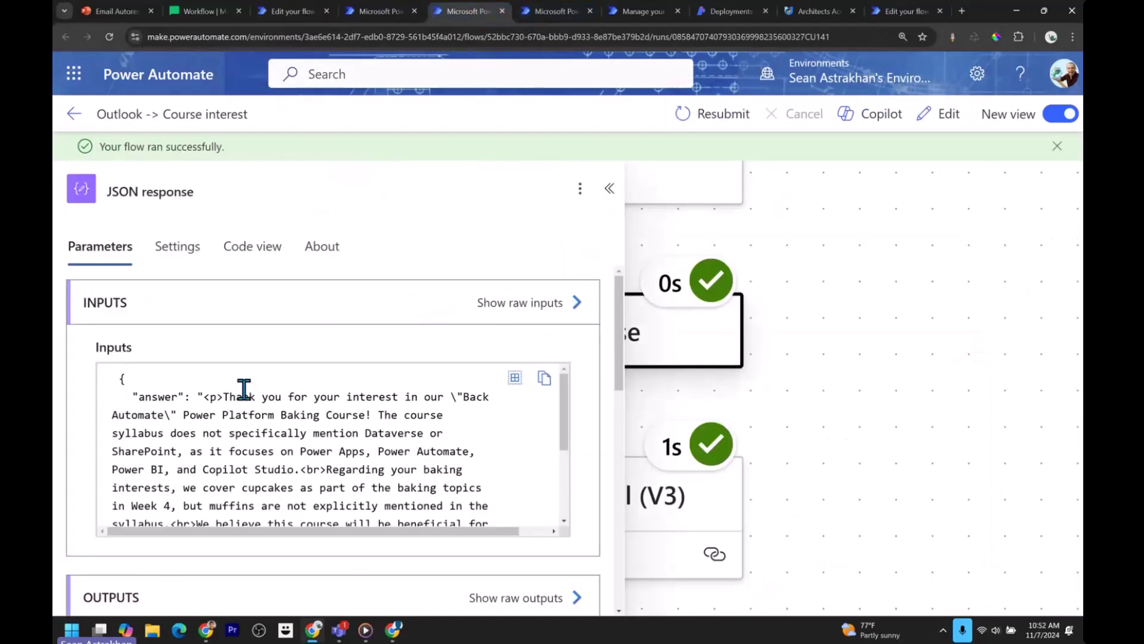
key(ctrl+plus)
key(ctrl+plus)
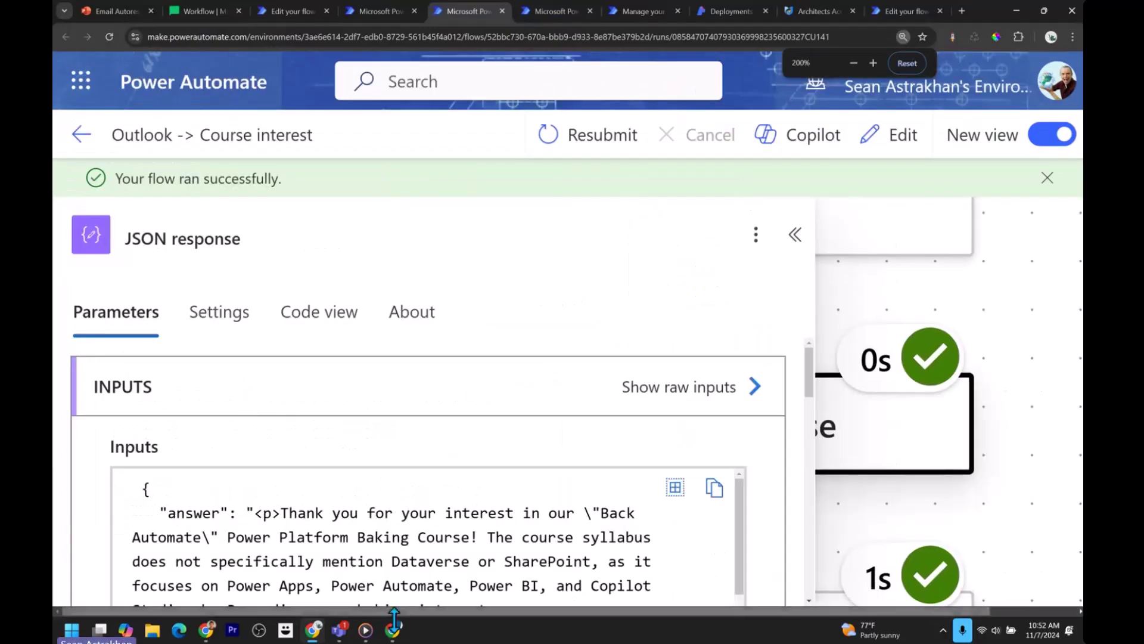
mouse_move(393, 623)
click(414, 541)
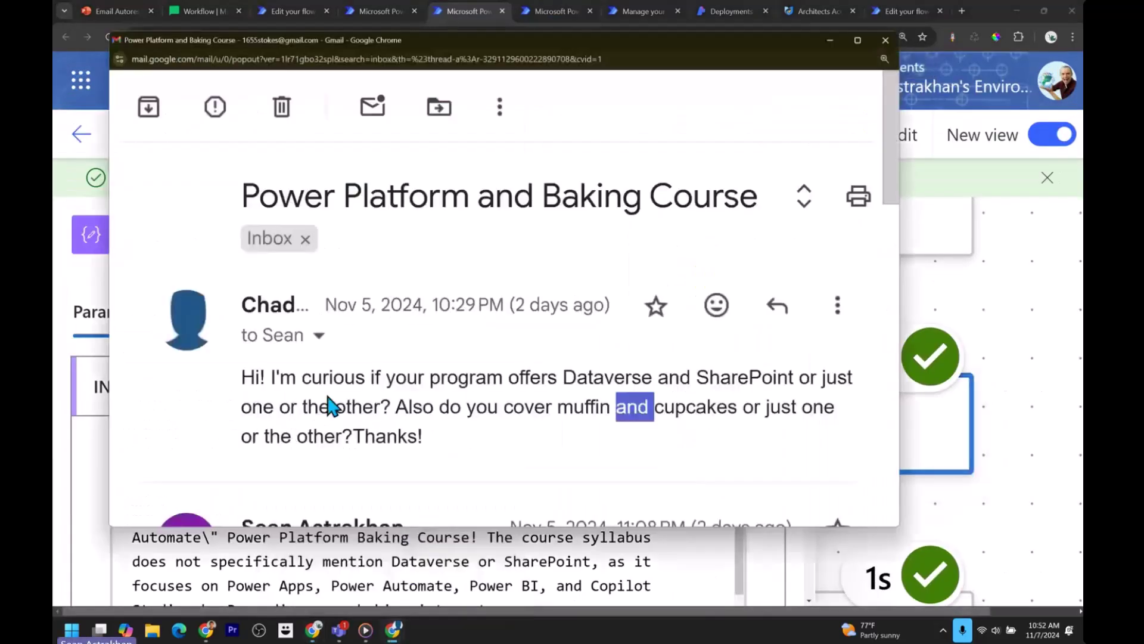
click(439, 577)
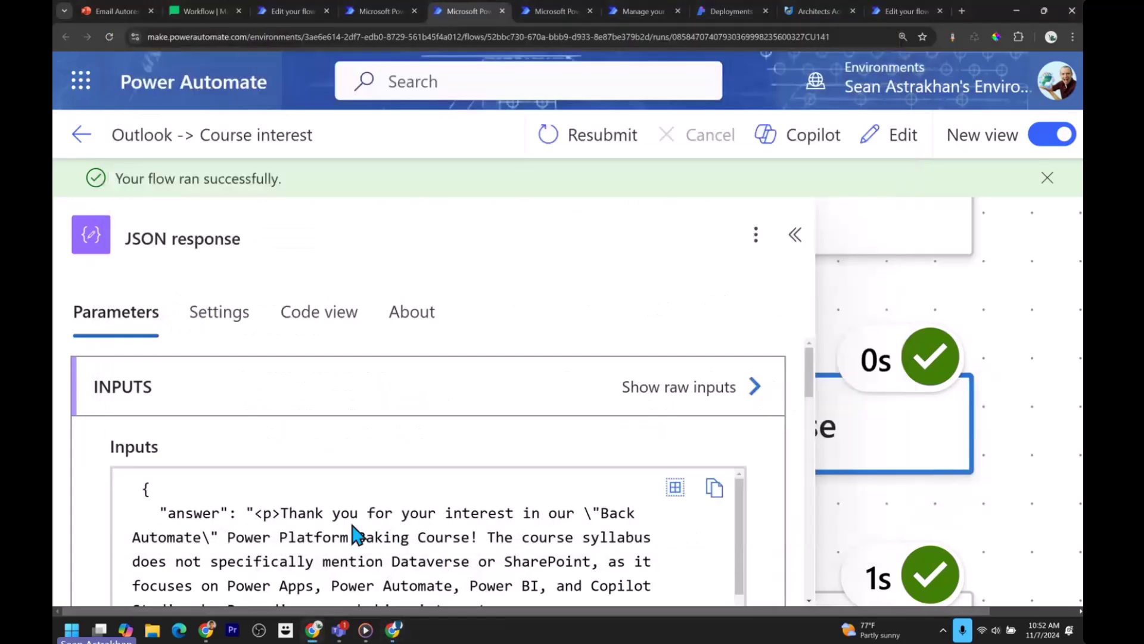
scroll(356, 534, down, 1)
scroll(498, 506, up, 1)
scroll(285, 528, down, 1)
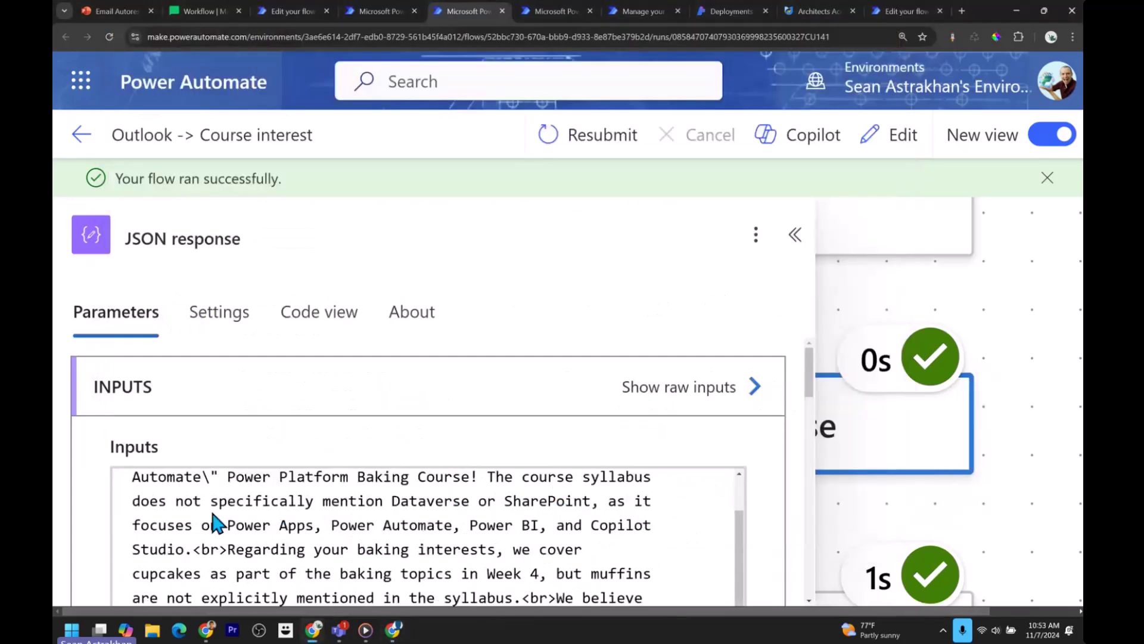
drag(133, 501, 595, 505)
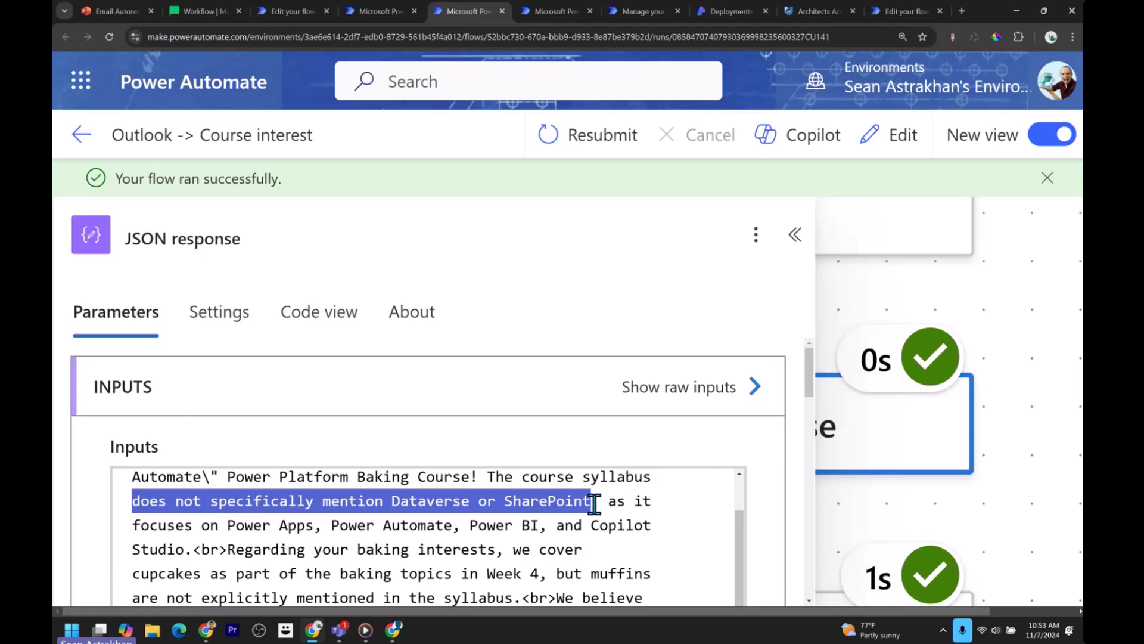
click(442, 519)
drag(338, 501, 426, 508)
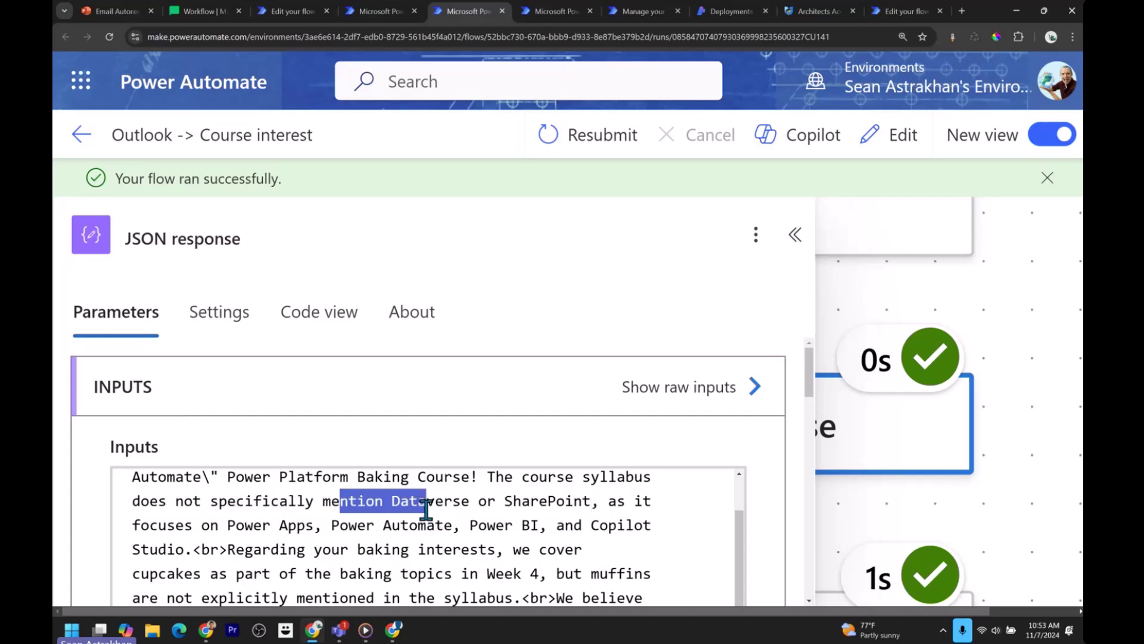
scroll(425, 508, down, 1)
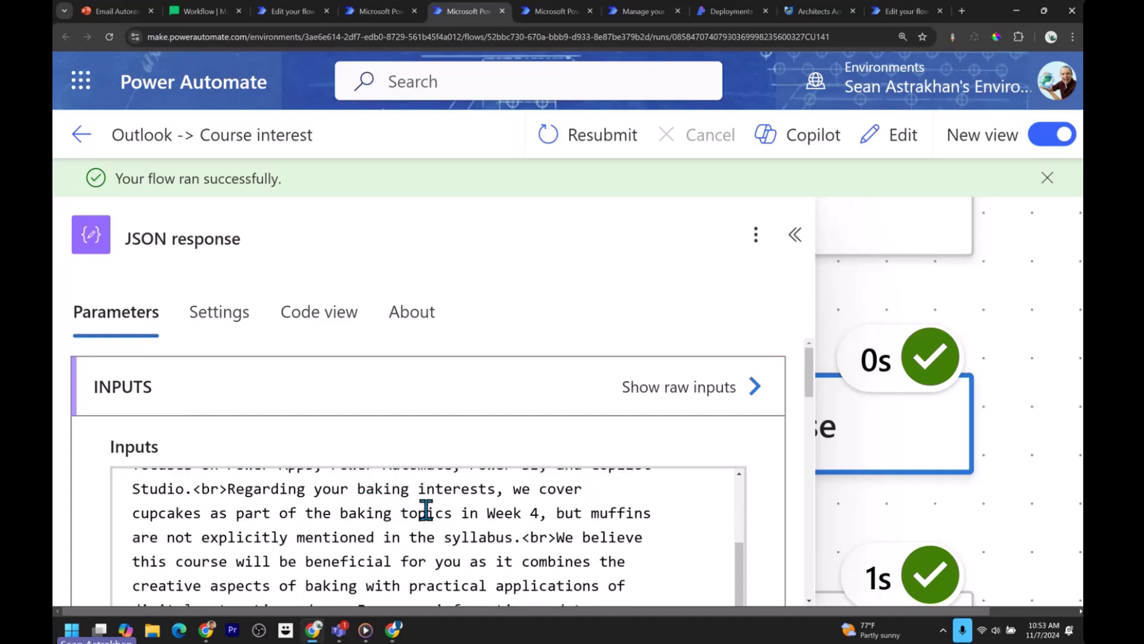
scroll(424, 508, down, 1)
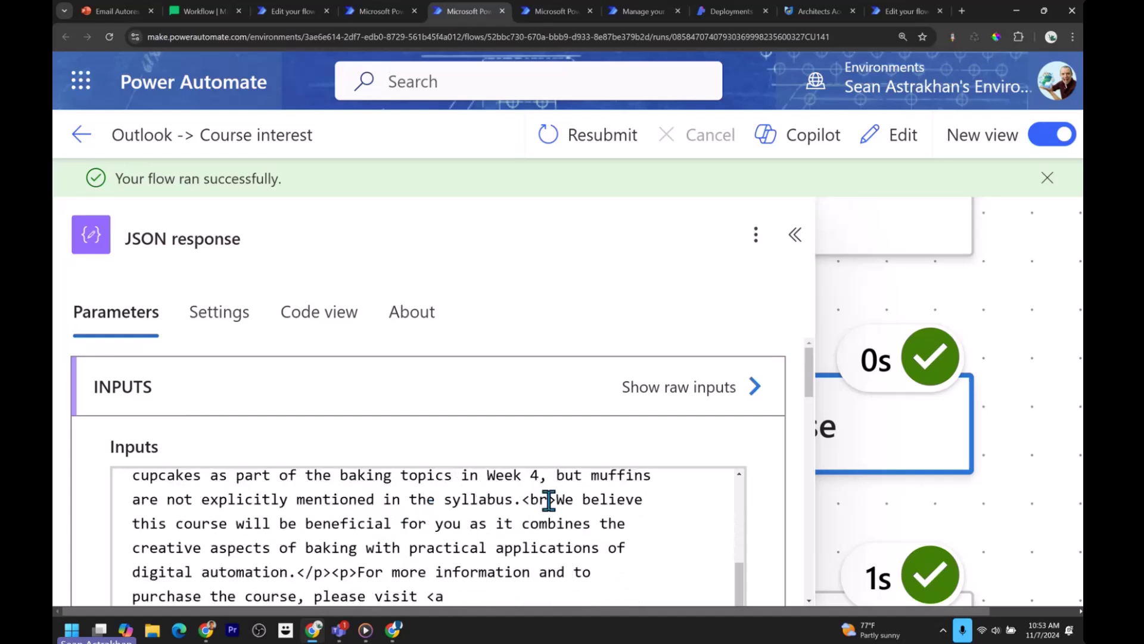
drag(551, 500, 262, 568)
scroll(348, 529, down, 1)
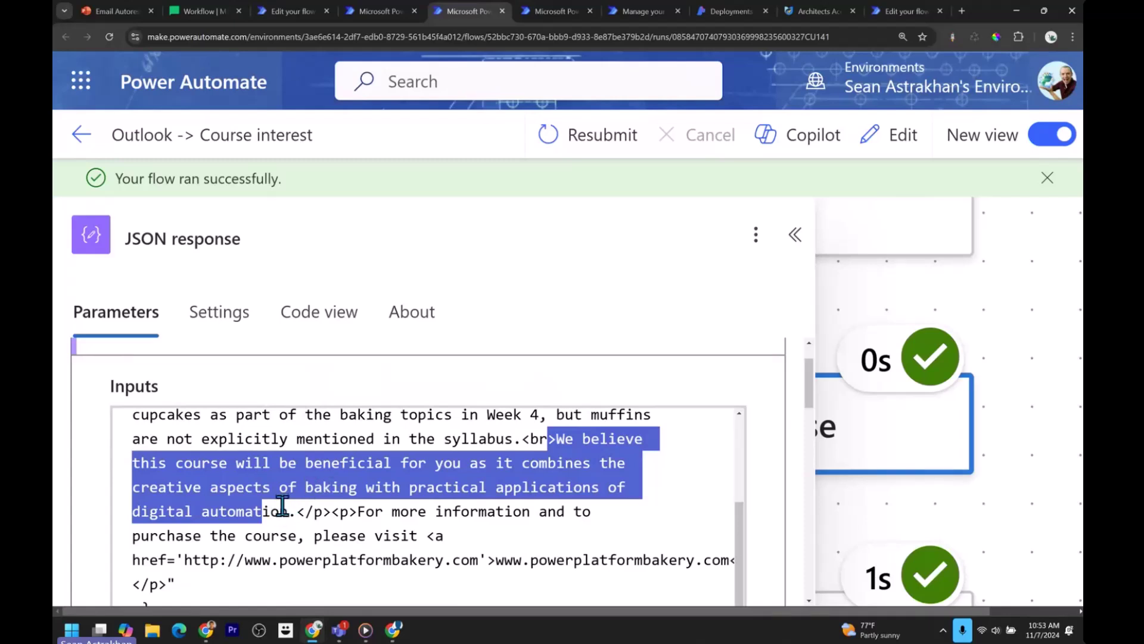
scroll(288, 510, down, 1)
triple_click(309, 493)
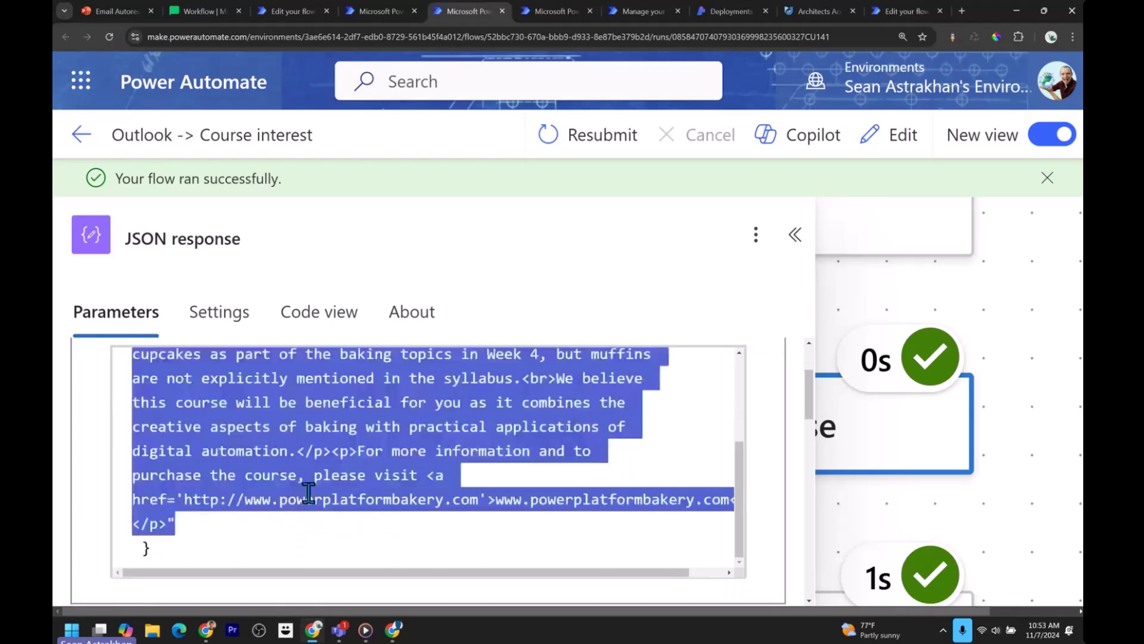
click(308, 493)
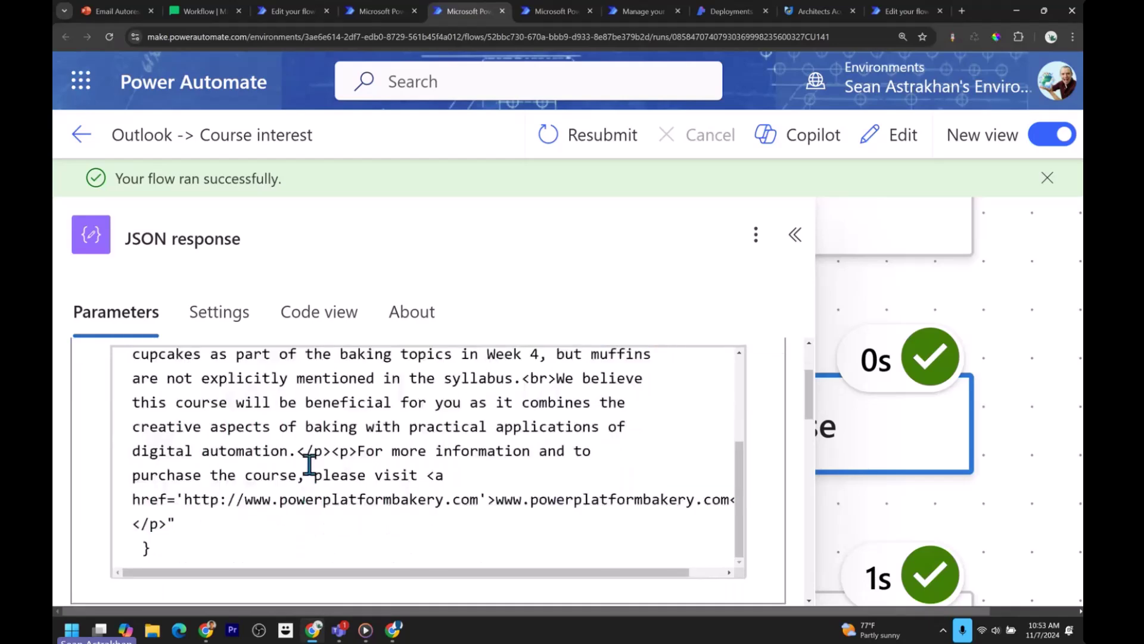
In the flow editor, start adding a new action after JSON response.
click(383, 19)
click(322, 17)
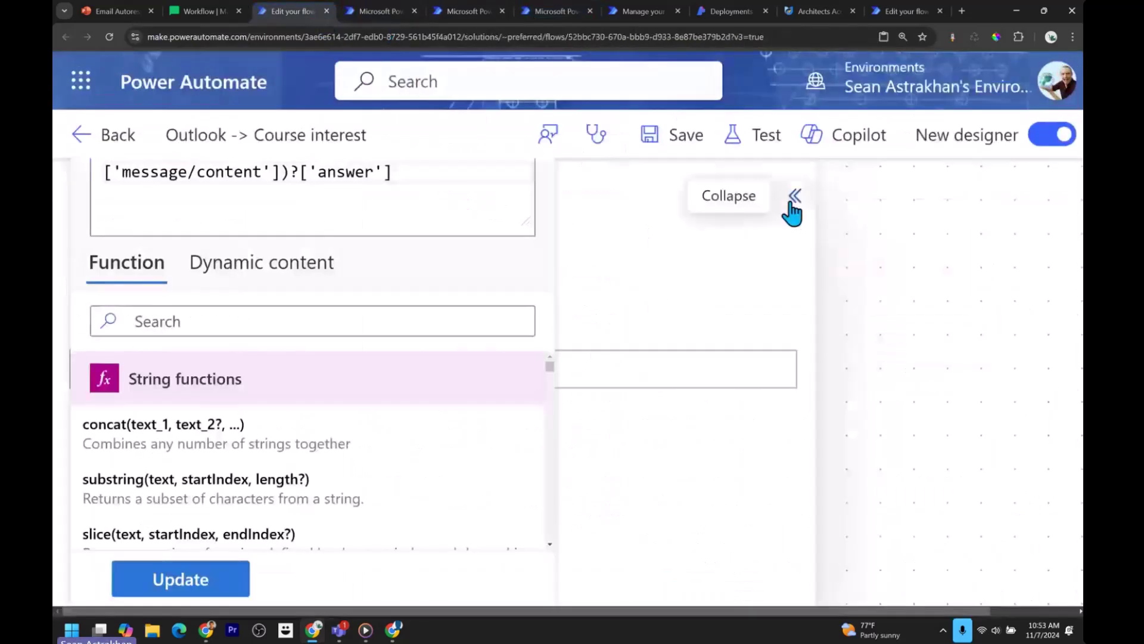
click(795, 195)
scroll(768, 388, down, 3)
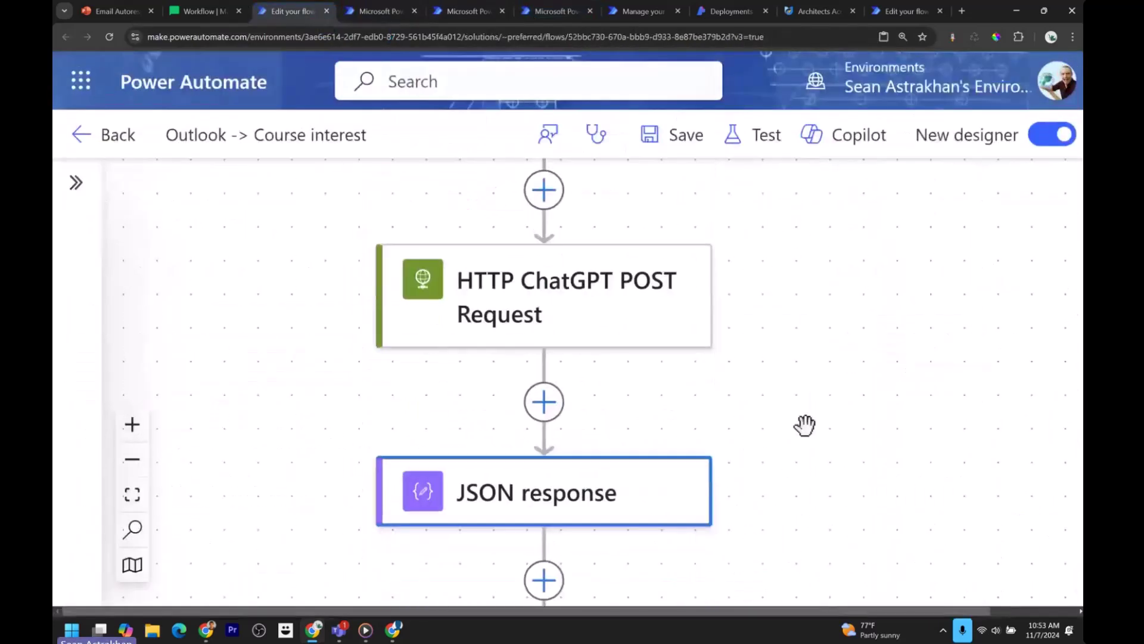
click(544, 580)
click(649, 543)
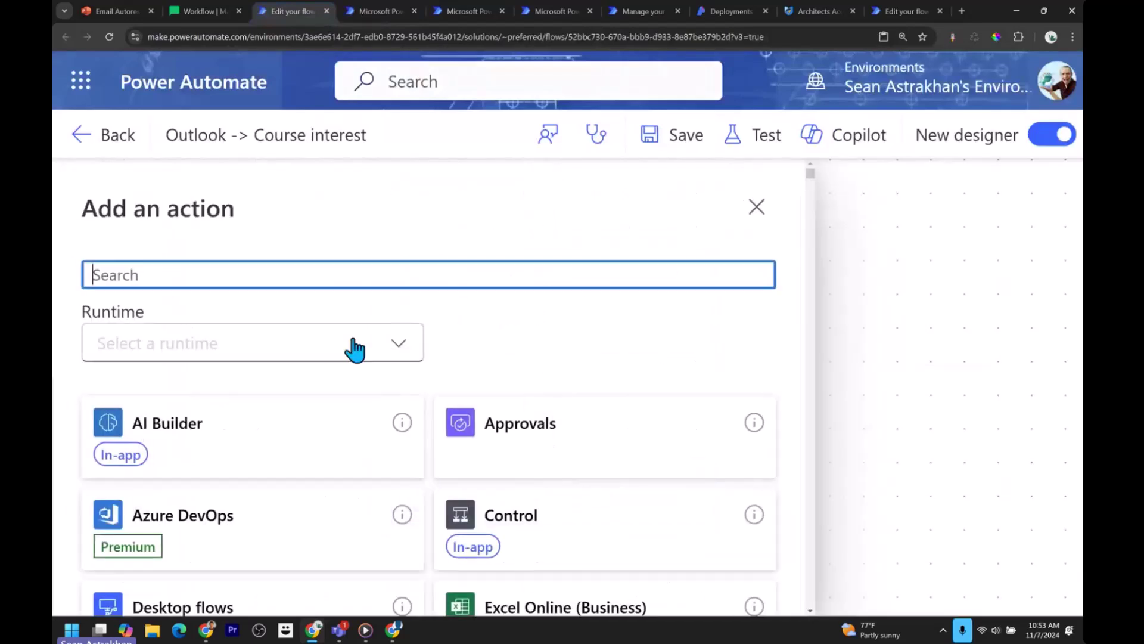
Search actions for 'send an email', then 'reply to an', to find Reply to email (V3).
text(send an )
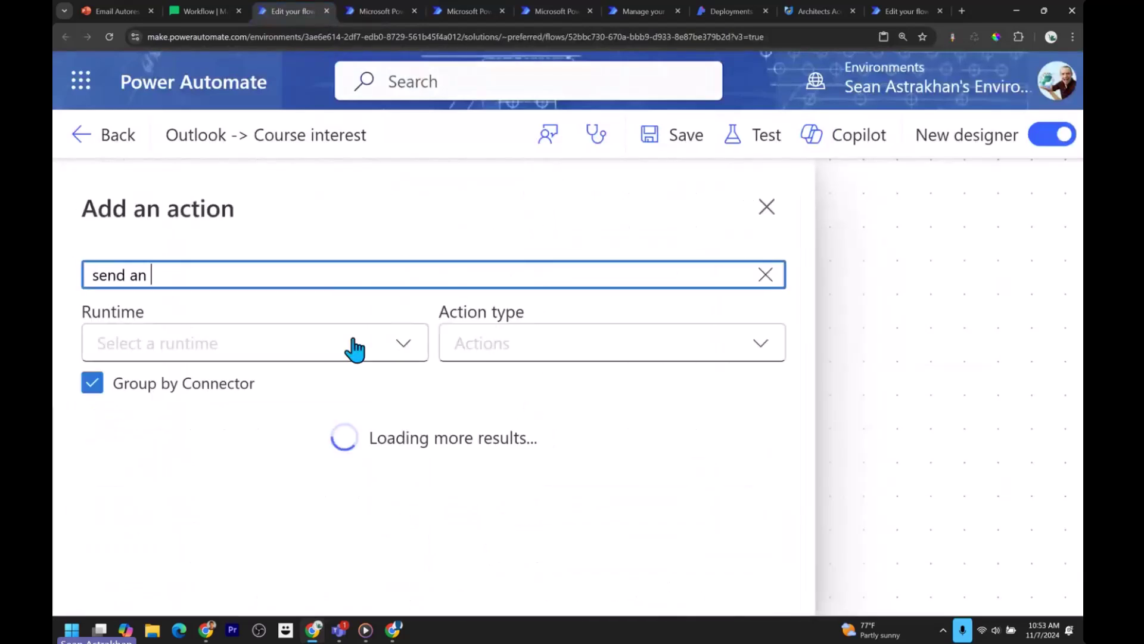
text(email)
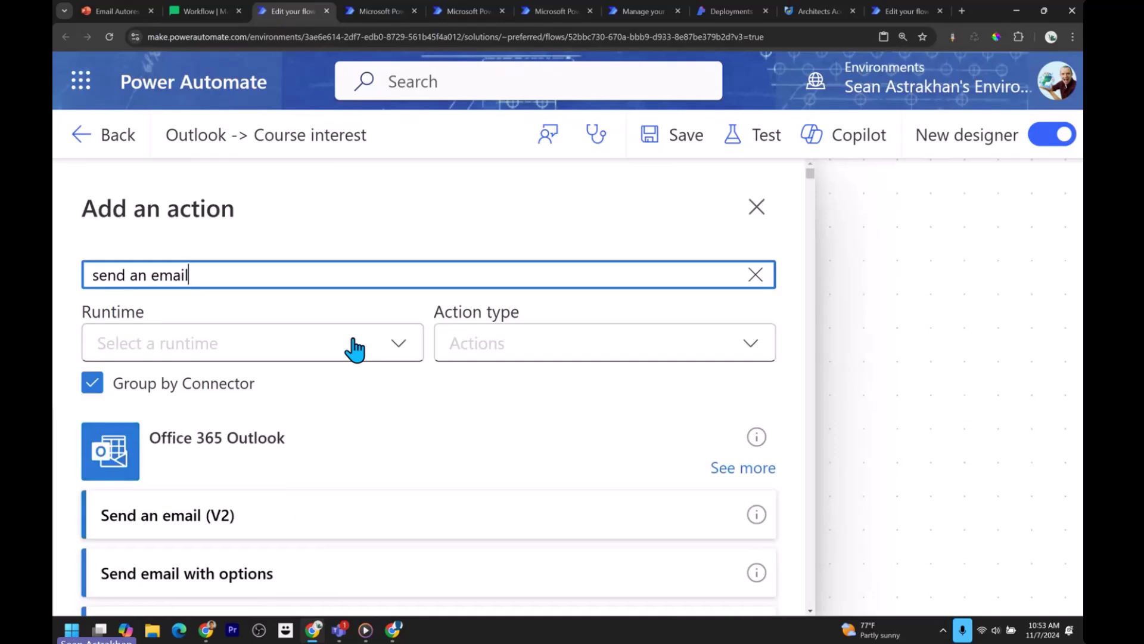
key(BackSpace)
key(BackSpace)
key(BackSpace)
key(BackSpace)
key(BackSpace)
key(BackSpace)
key(BackSpace)
key(BackSpace)
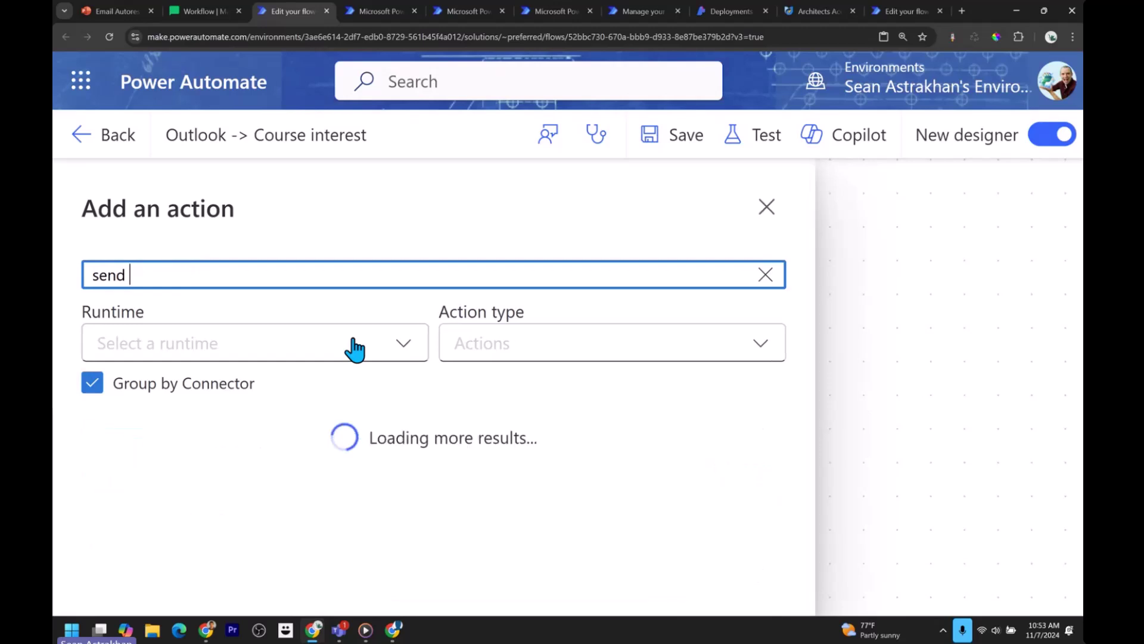
key(BackSpace)
key(BackSpace)
key(BackSpace)
key(BackSpace)
key(BackSpace)
text(reply)
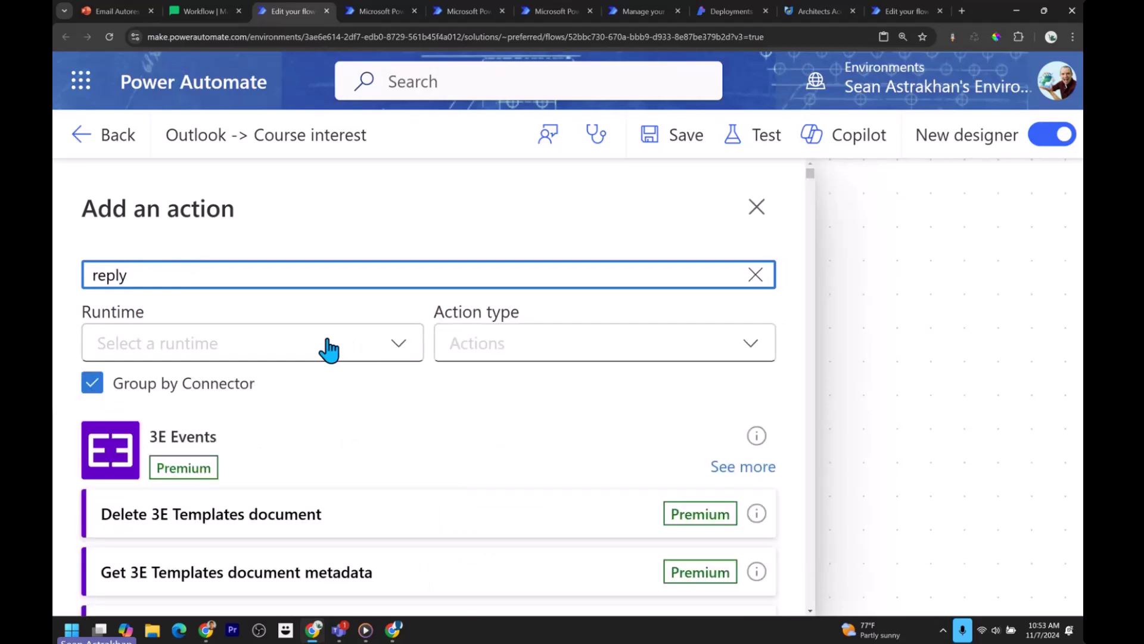
scroll(319, 445, down, 3)
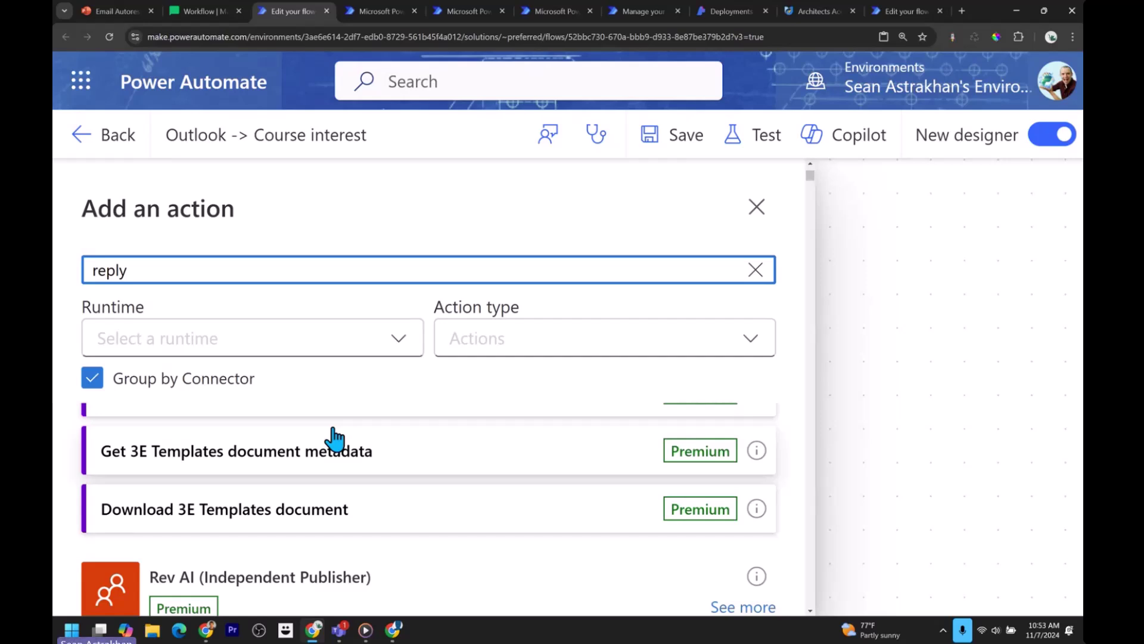
text(to an)
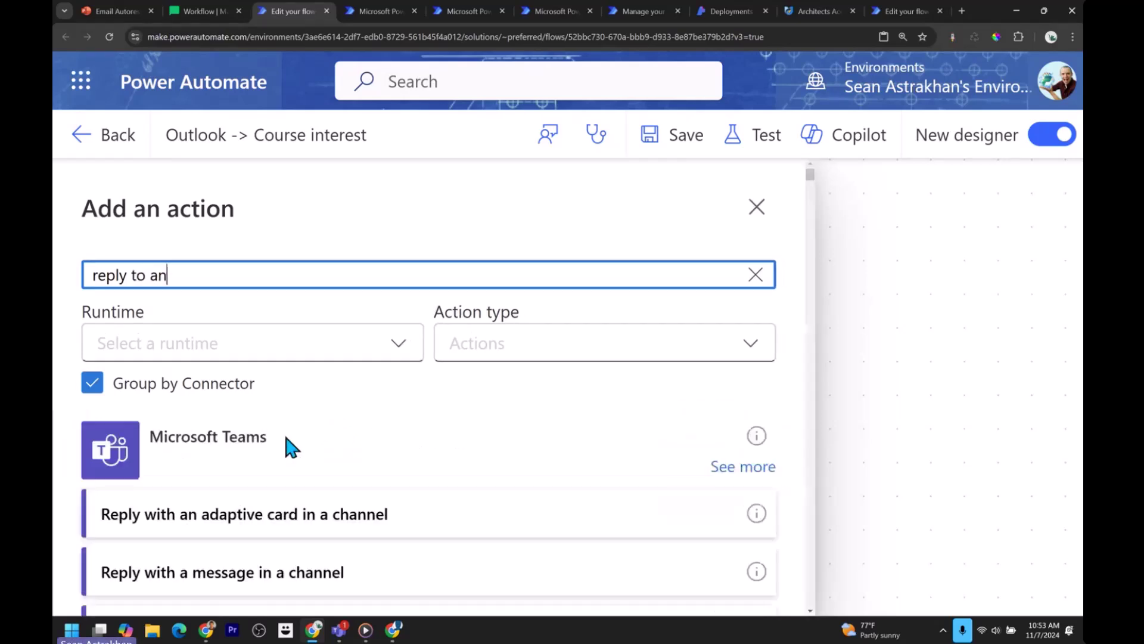
scroll(286, 447, down, 3)
scroll(293, 460, down, 2)
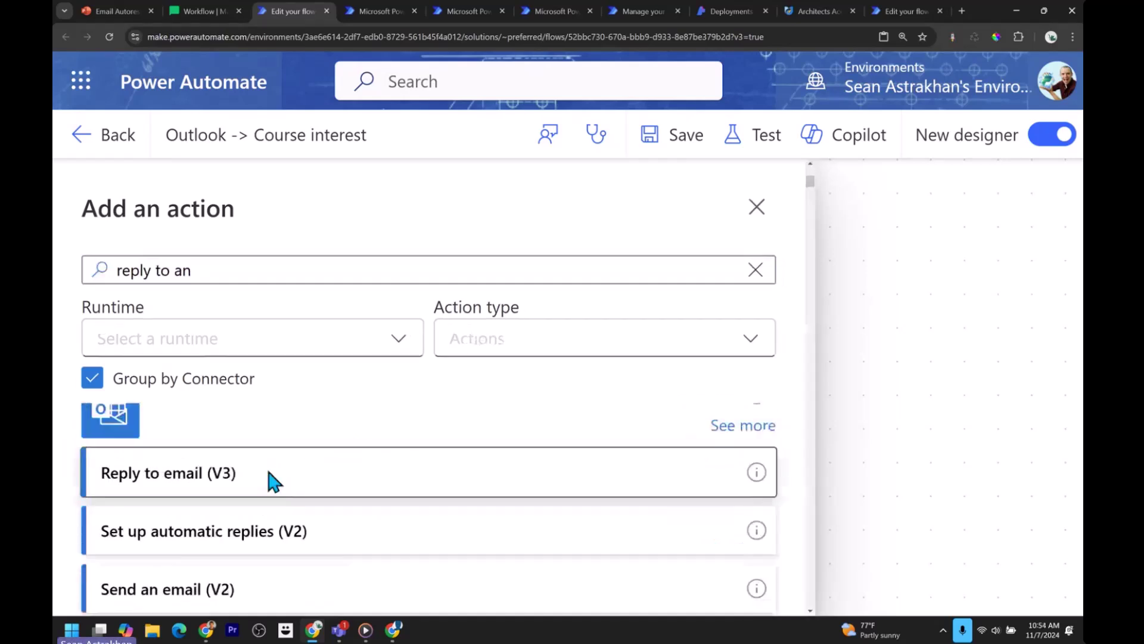
Add Reply to email (V3) with Message Id taken from the new-email trigger.
click(269, 478)
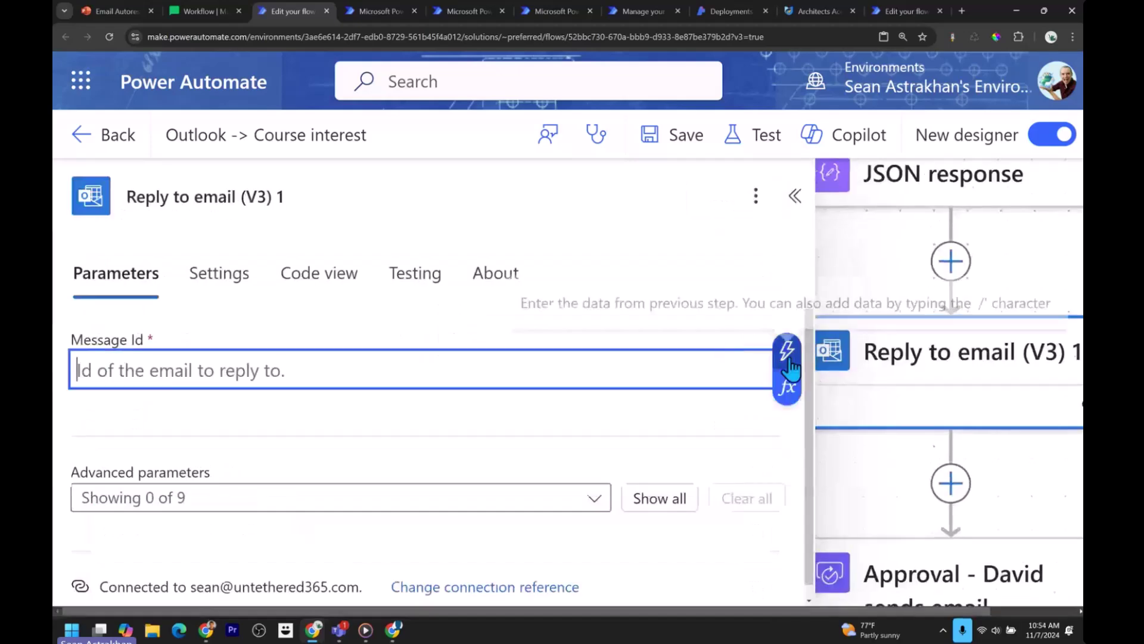
click(788, 357)
scroll(521, 388, down, 8)
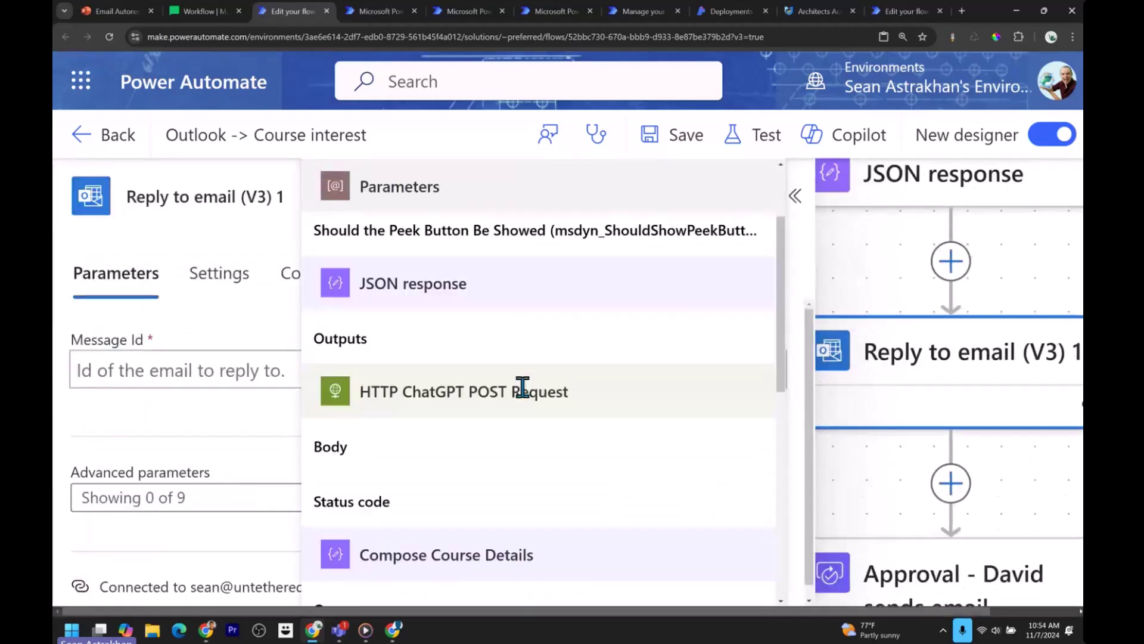
scroll(565, 427, down, 1)
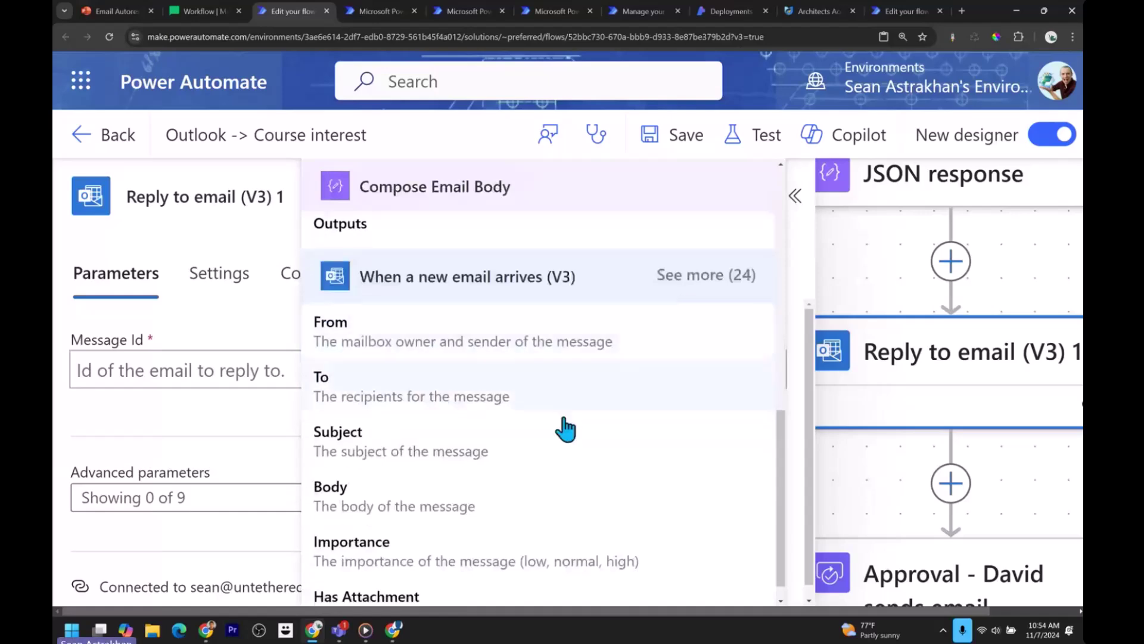
click(665, 255)
scroll(466, 414, down, 1)
scroll(465, 410, down, 7)
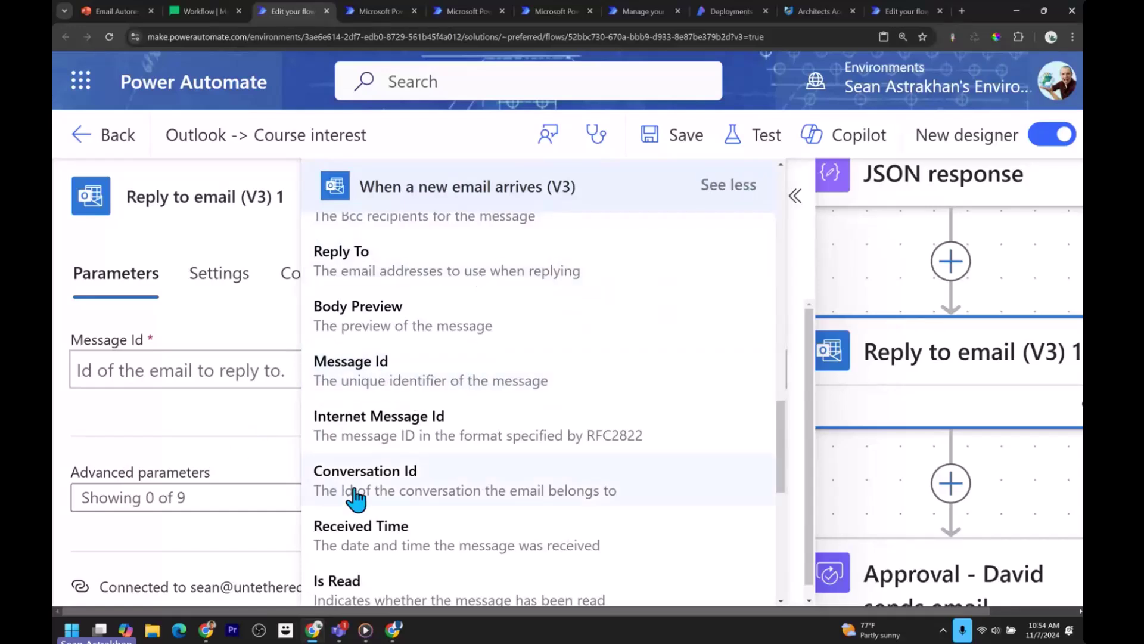
click(395, 377)
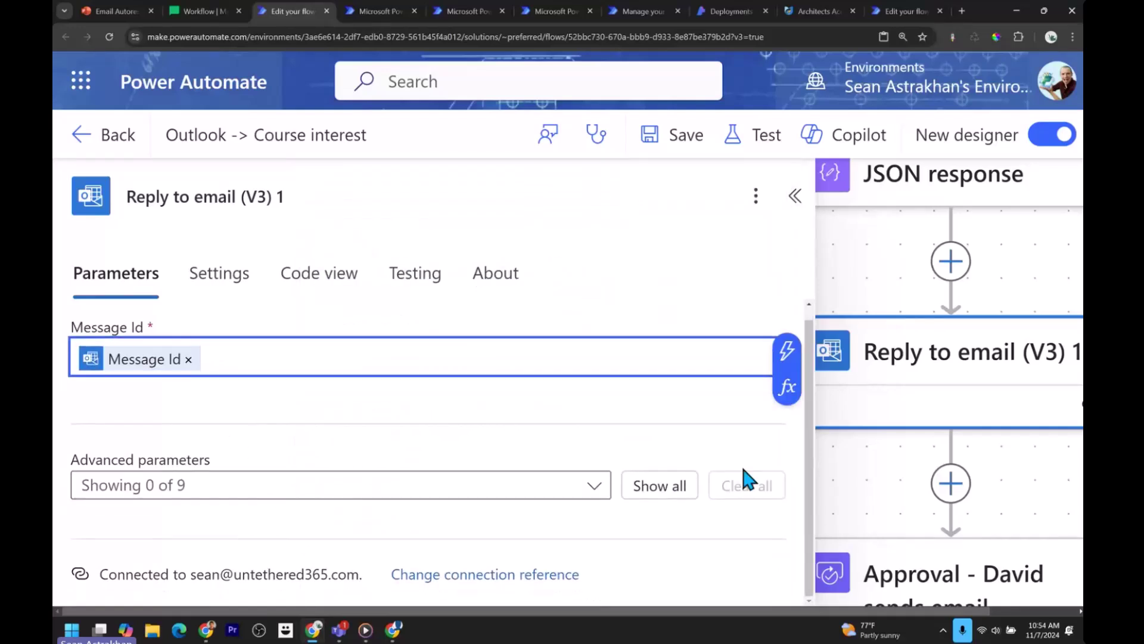
Replace the reply's HTML body with the JSON response Outputs token.
click(659, 488)
scroll(473, 457, down, 5)
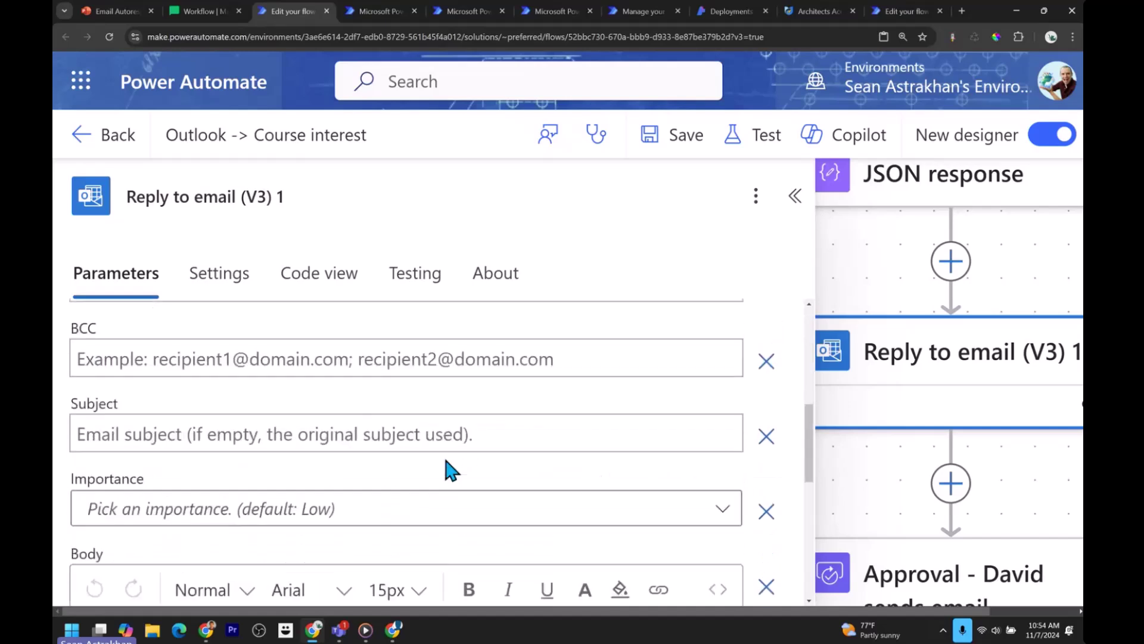
scroll(452, 471, down, 3)
click(351, 454)
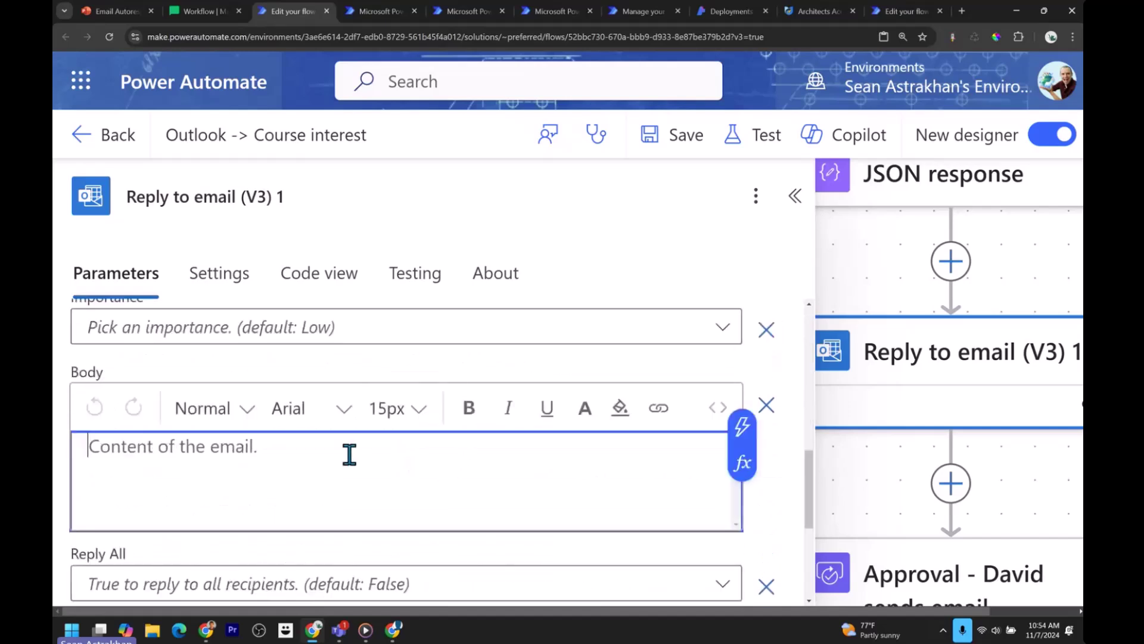
click(718, 409)
drag(447, 446, 59, 426)
key(Delete)
click(741, 430)
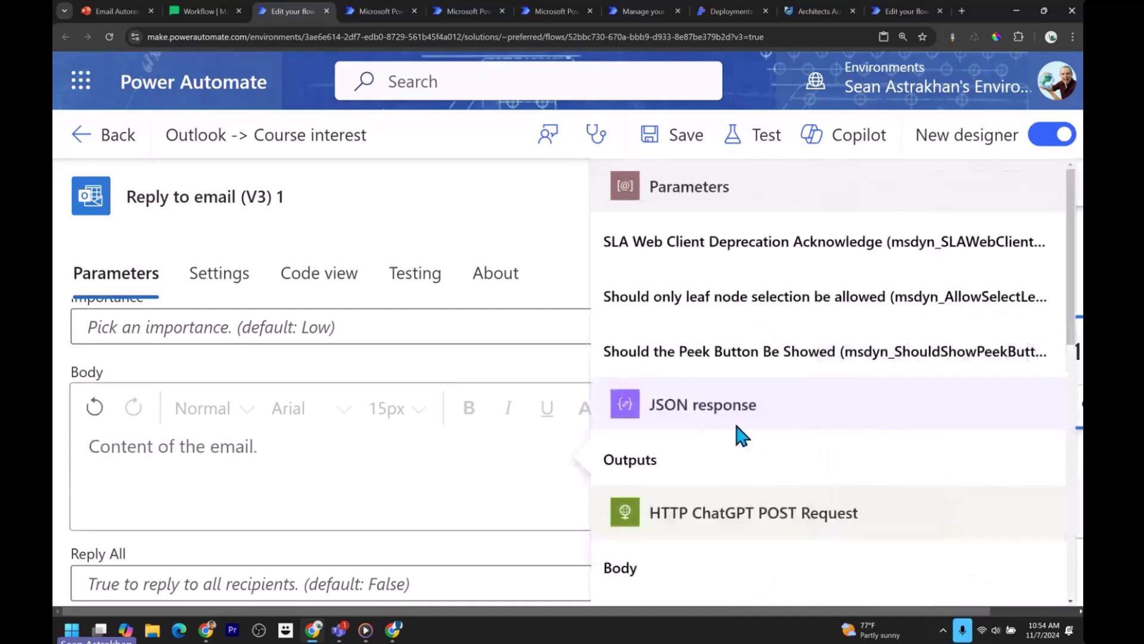
click(742, 441)
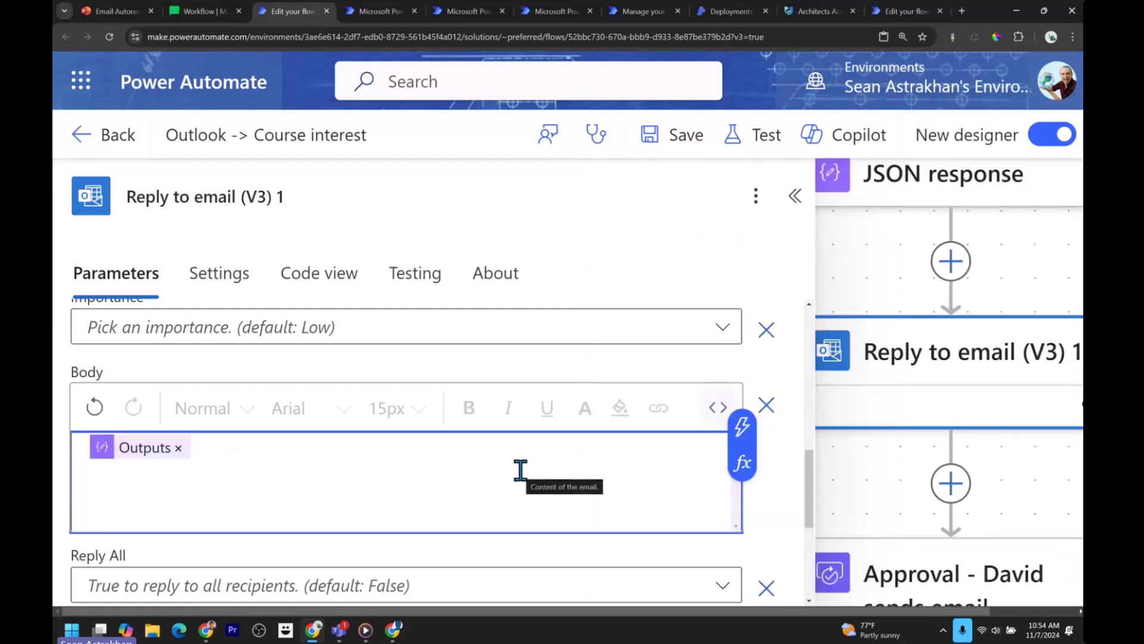
Open the latest Course interest run and pan down to its completed Reply to email (V3) step.
click(484, 17)
click(546, 20)
scroll(587, 261, down, 6)
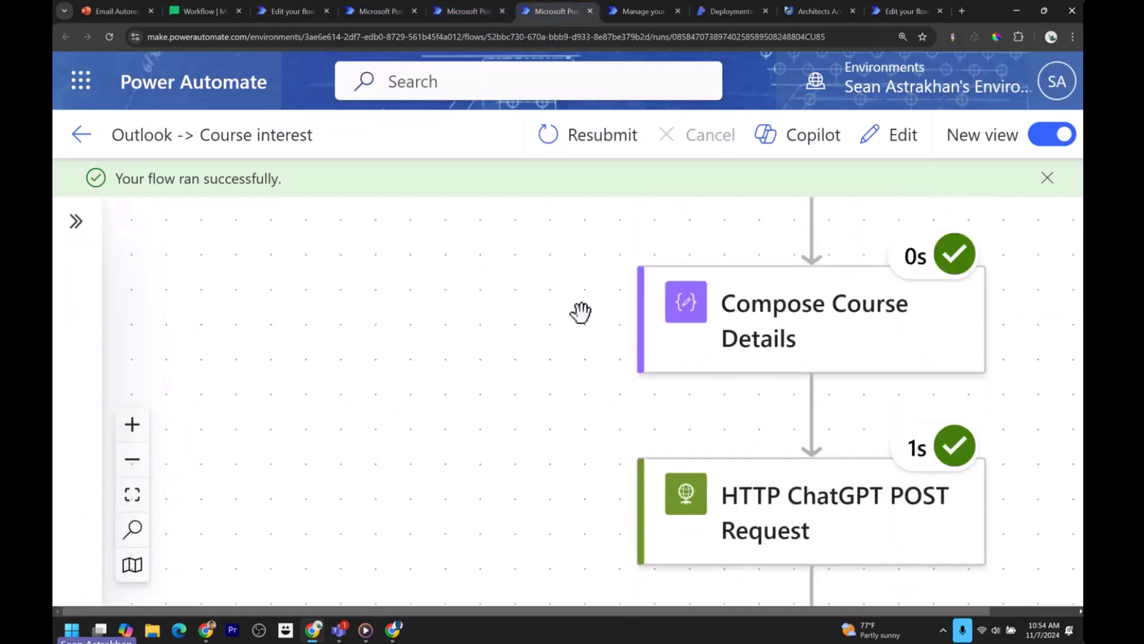
scroll(518, 384, up, 4)
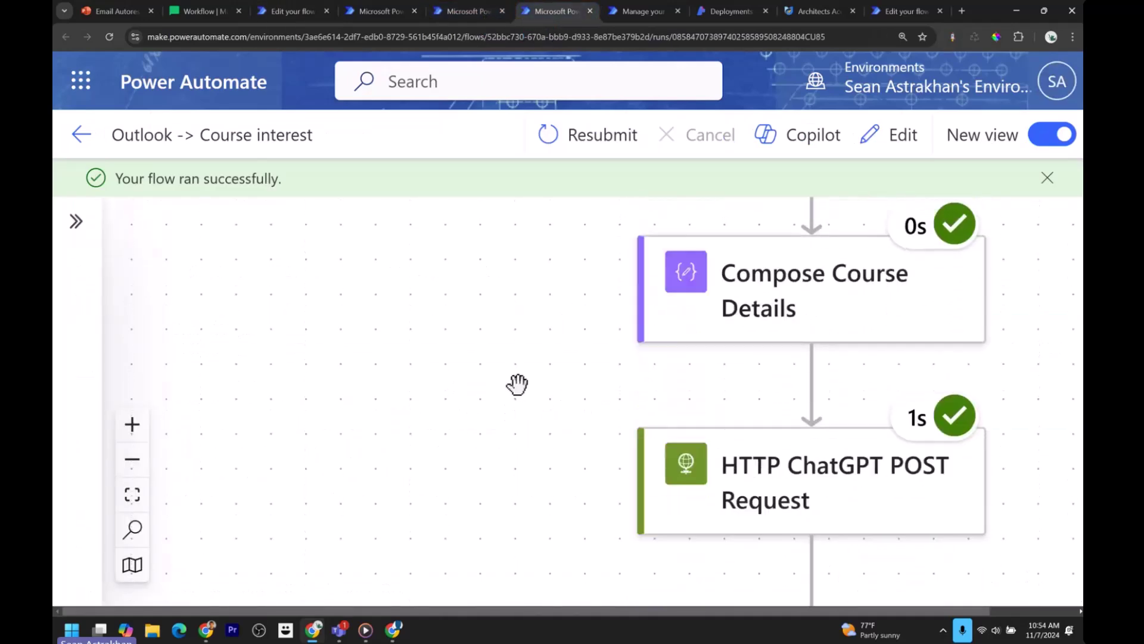
click(468, 11)
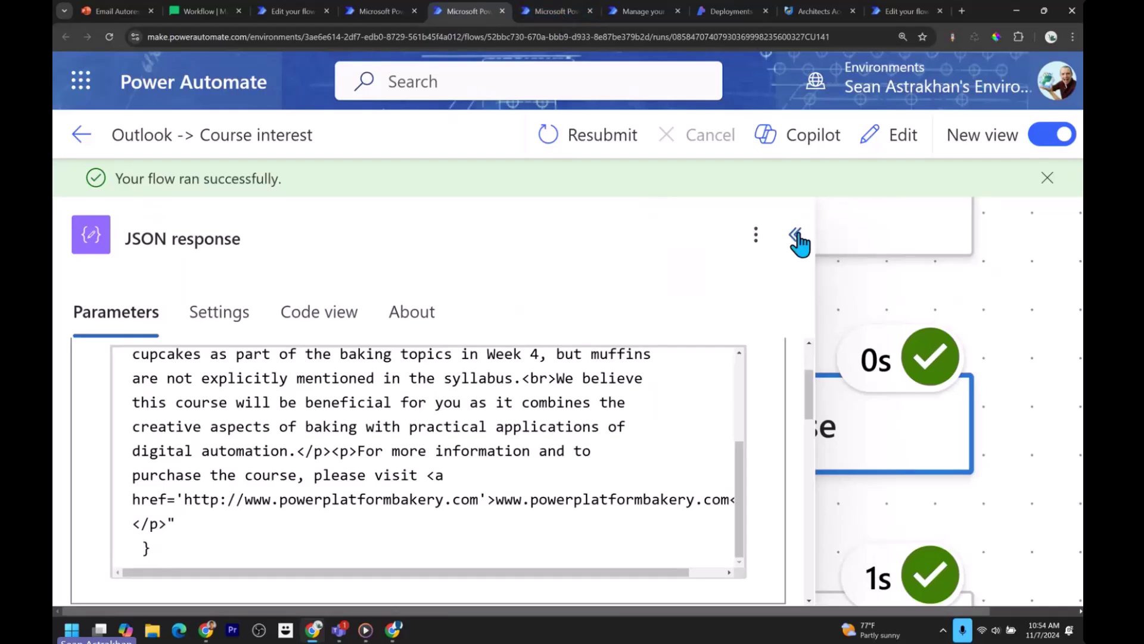
click(795, 235)
drag(393, 527, 261, 450)
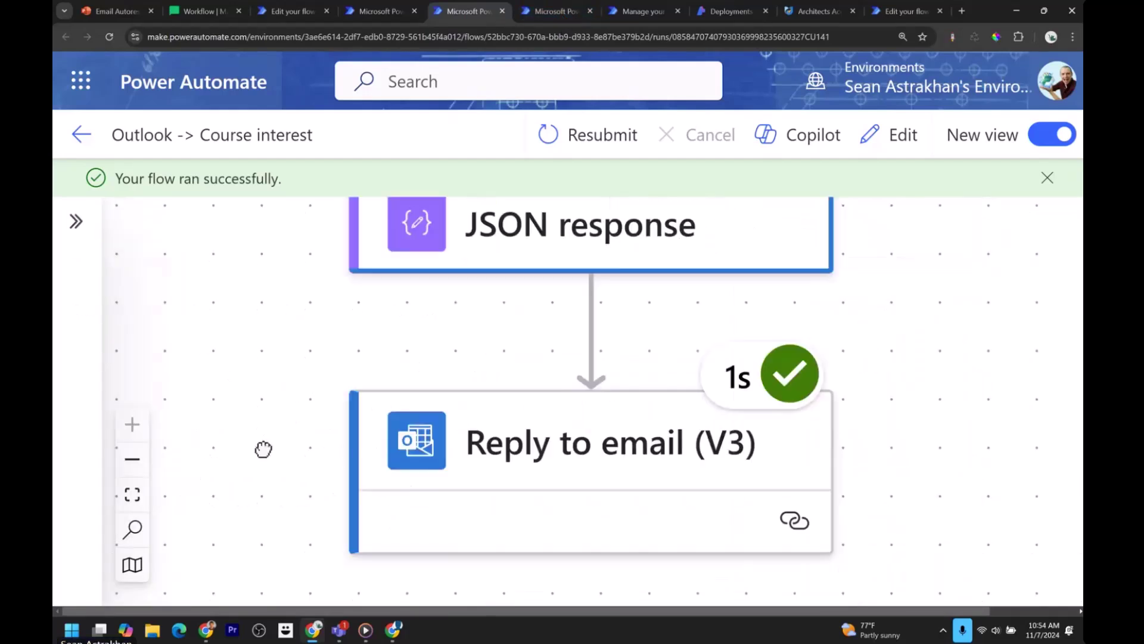
scroll(472, 396, down, 1)
Bring up the Gmail thread and highlight the sender's question paragraph.
mouse_move(382, 632)
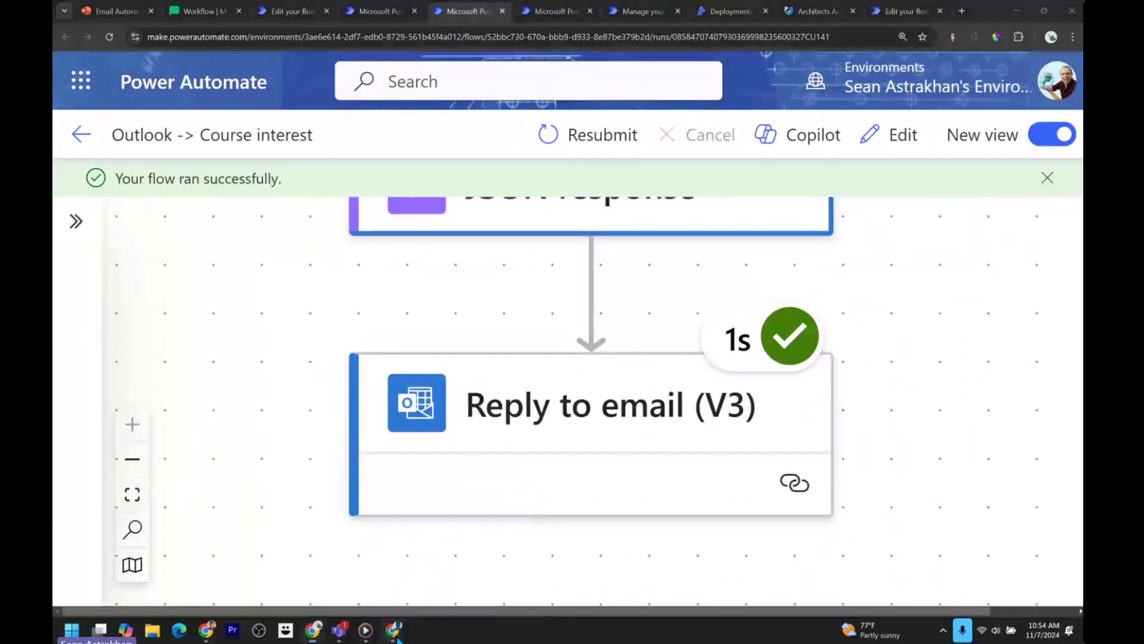
click(467, 537)
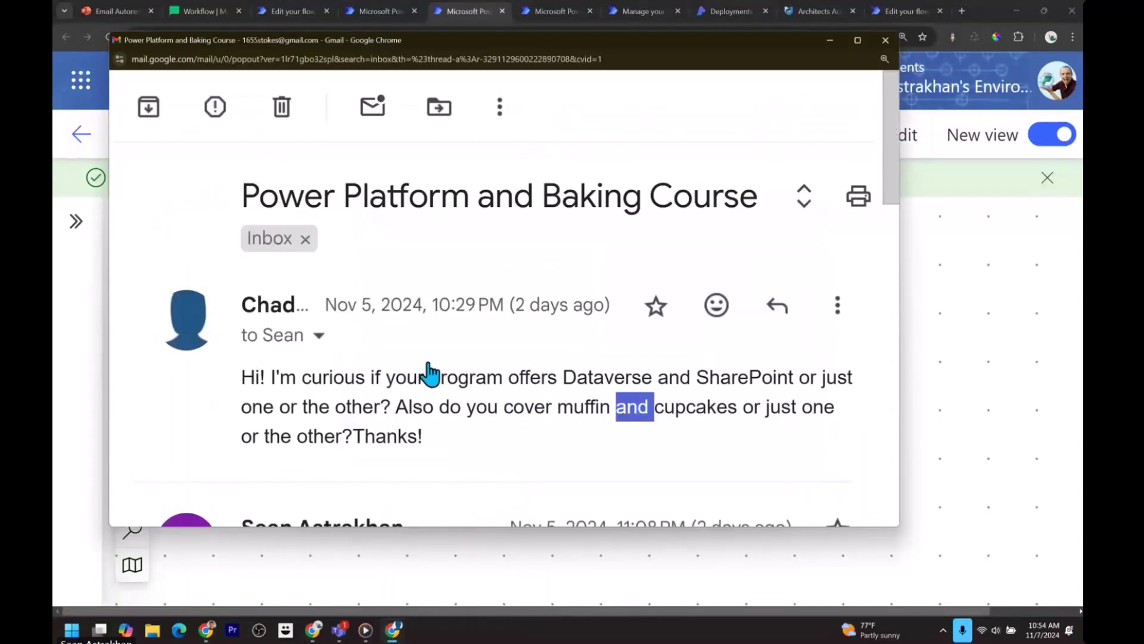
triple_click(386, 382)
scroll(405, 375, down, 3)
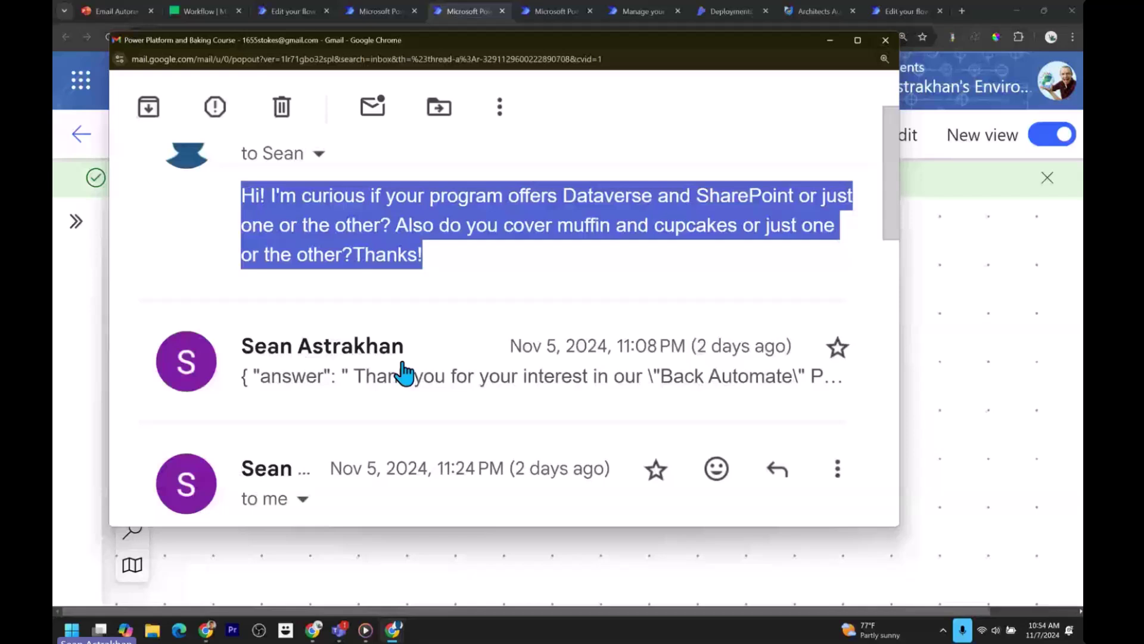
Expand the automated reply, highlight its baking-inquiry and course-benefit paragraphs, then leave the window.
click(405, 374)
scroll(603, 308, down, 5)
triple_click(603, 308)
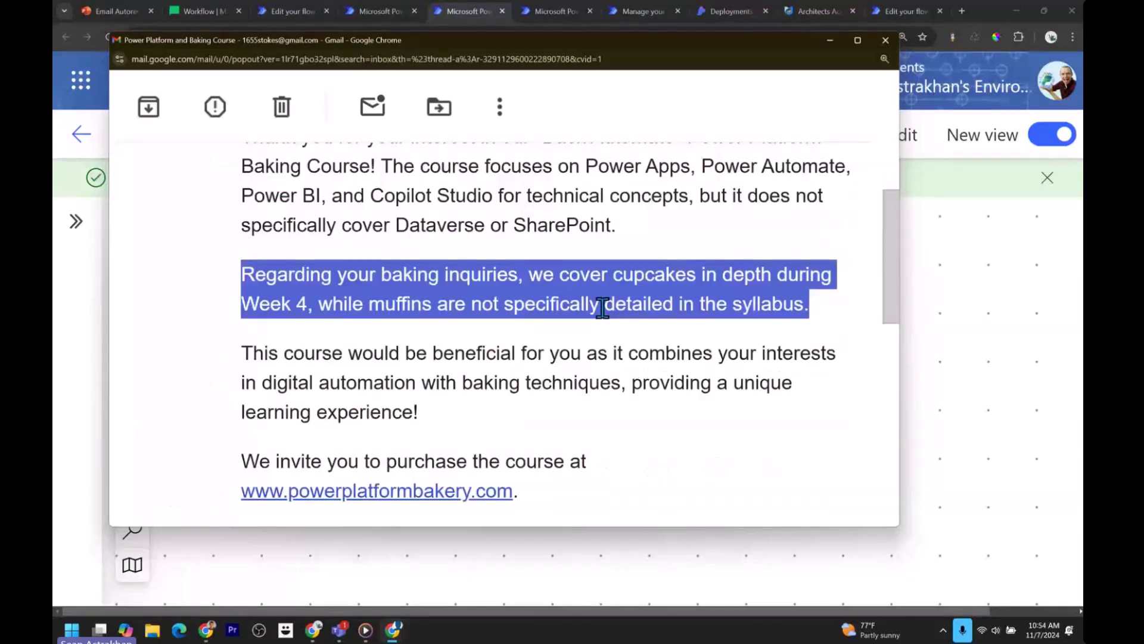
triple_click(560, 357)
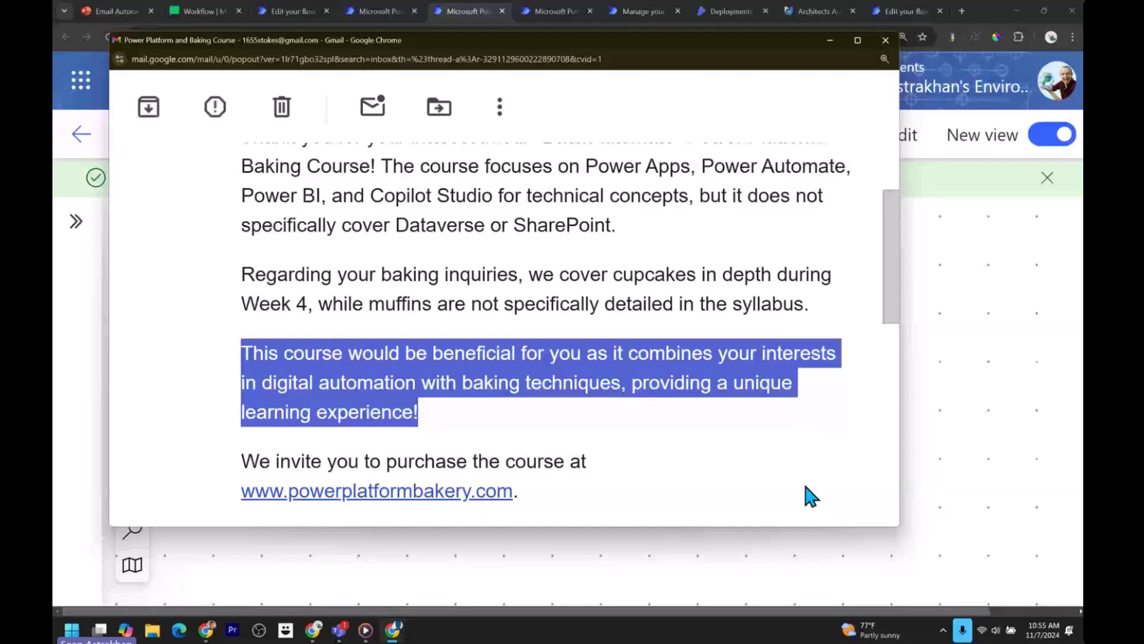
key(alt+Tab)
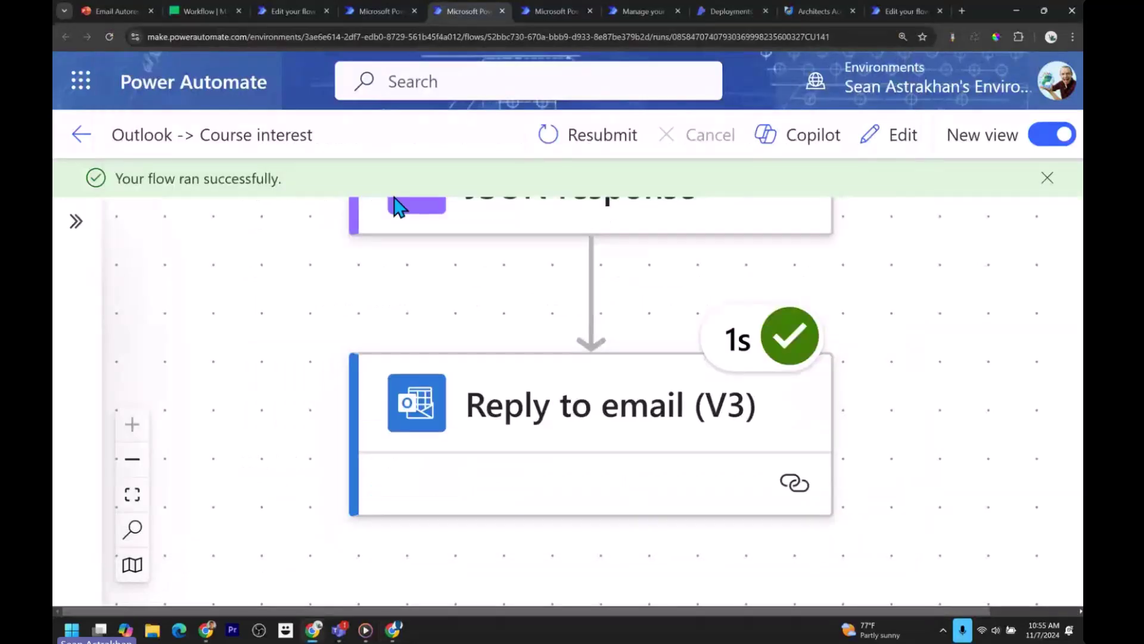
Return to the flow editor and check the Approval - David sends email step's Details.
click(380, 10)
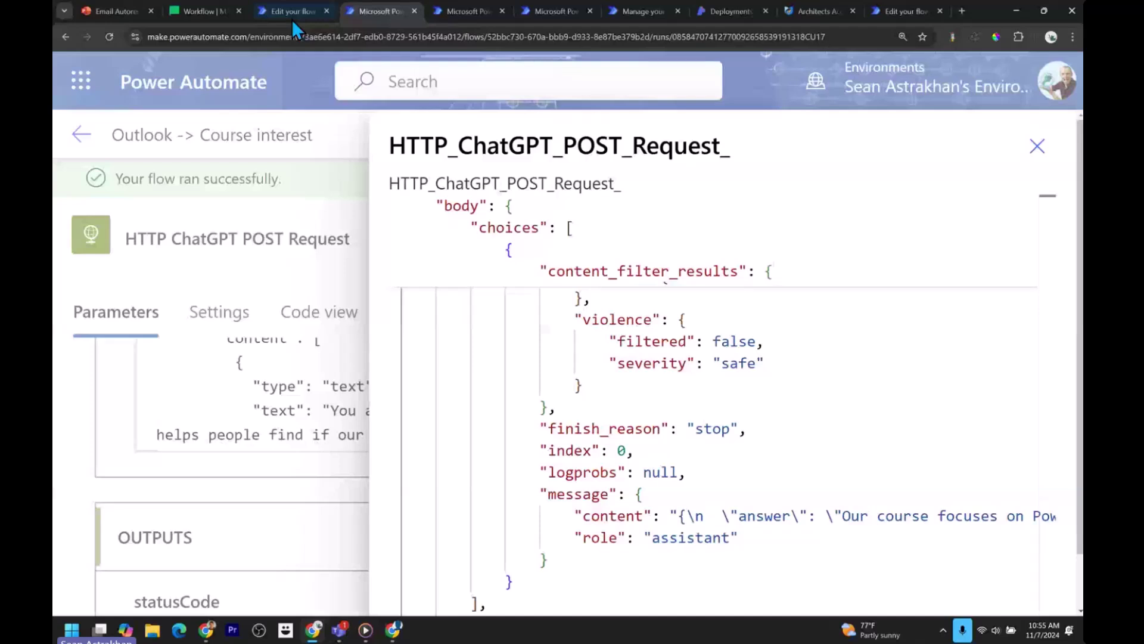
click(292, 11)
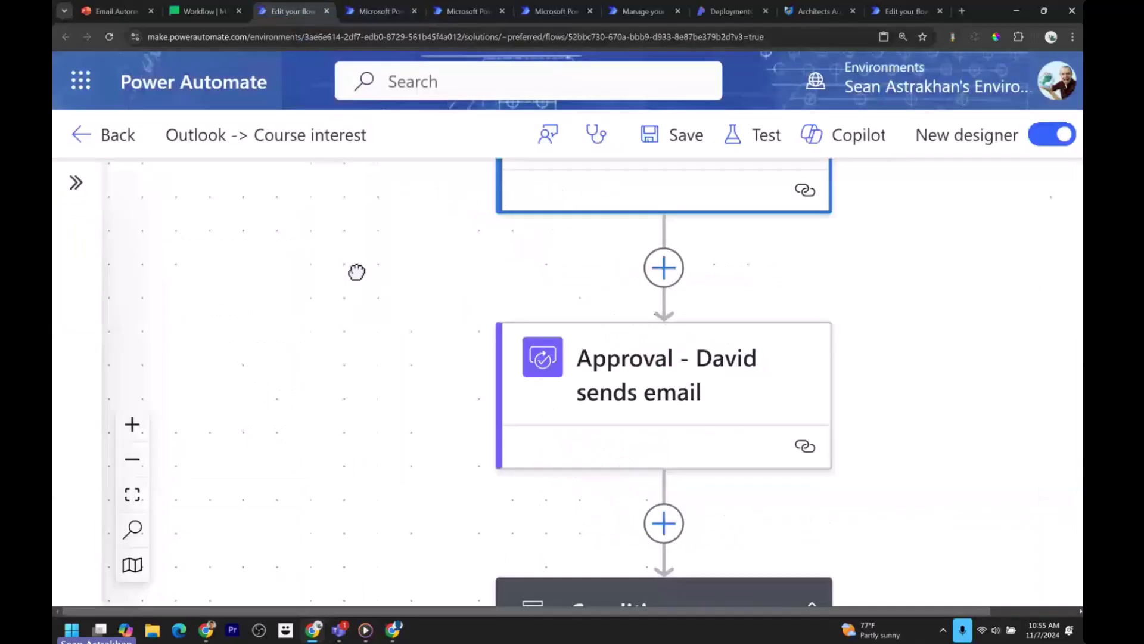
click(662, 386)
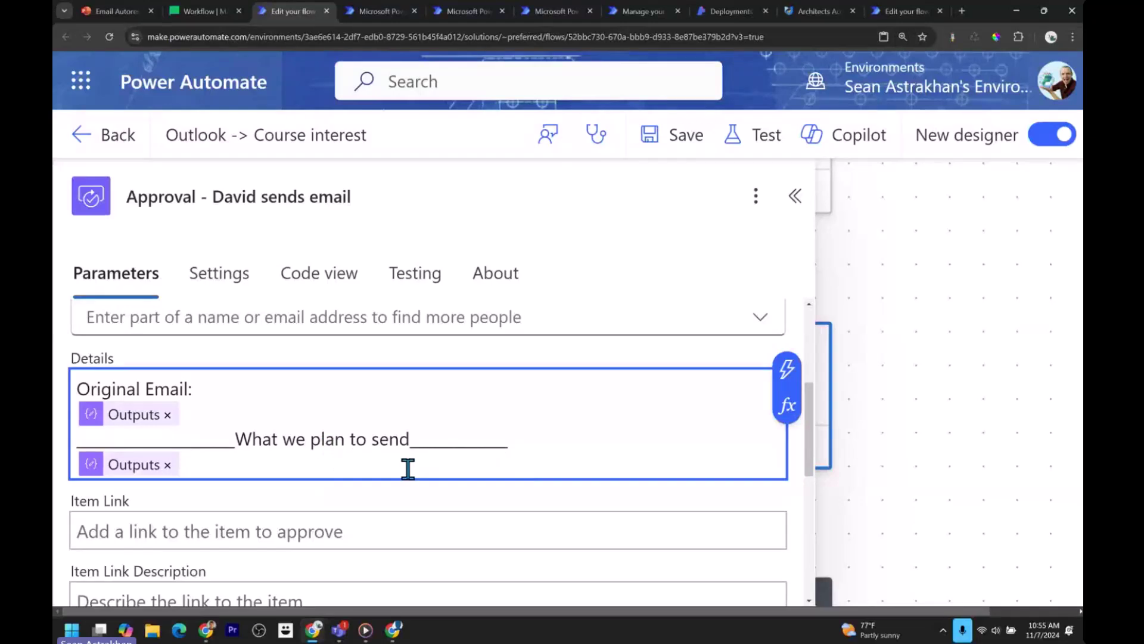
click(795, 198)
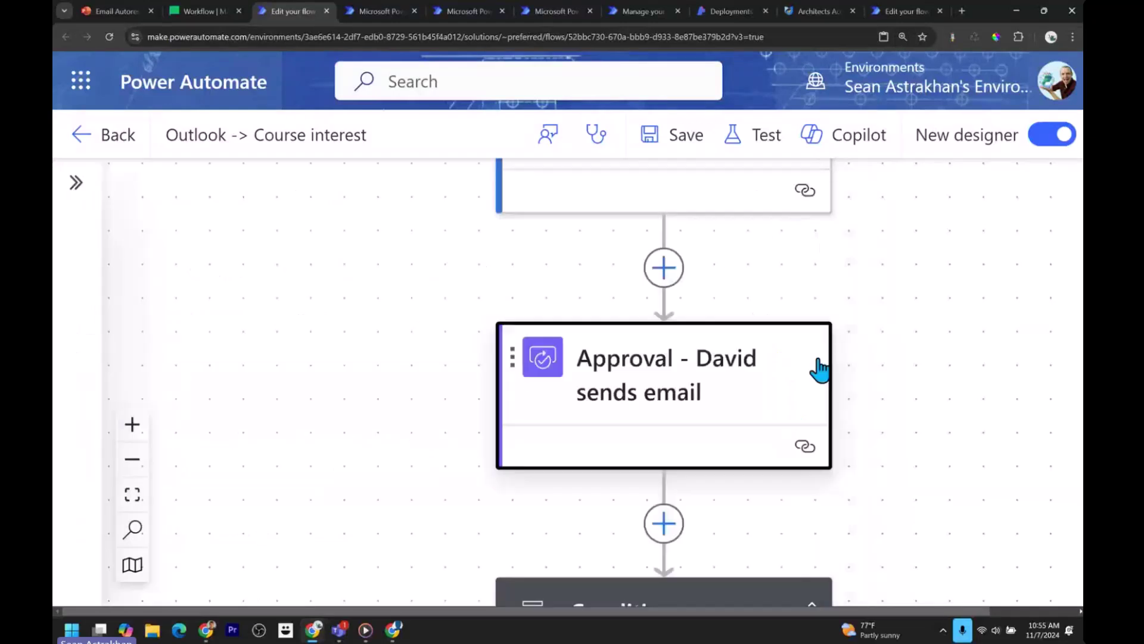
Open the Reply to email (V3) step inside the Condition's For each loop.
drag(897, 516, 850, 225)
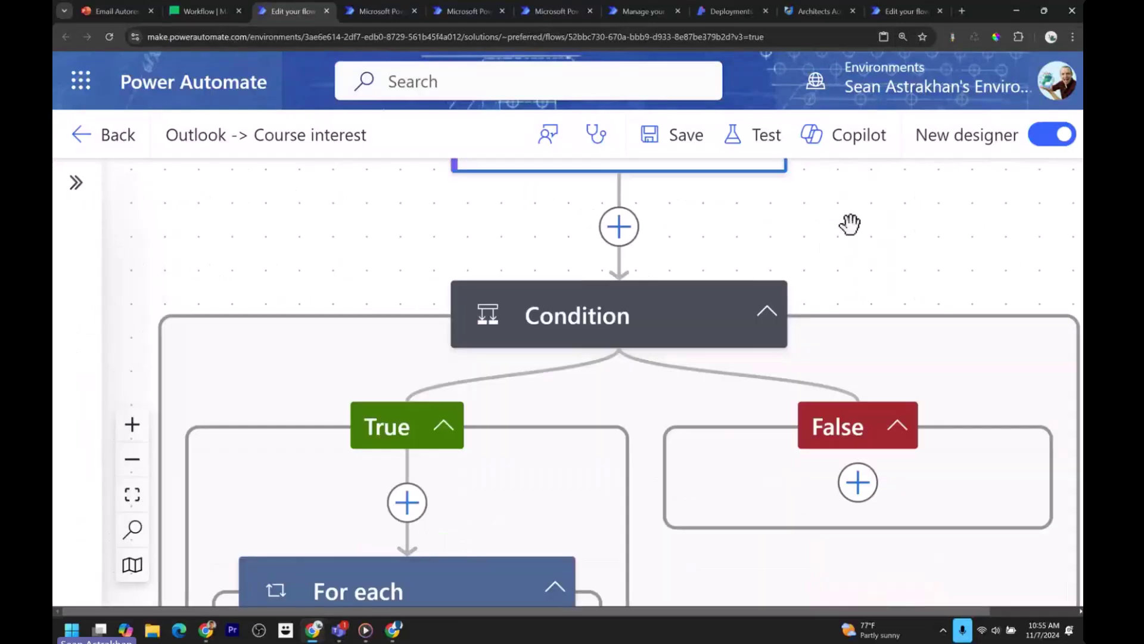
drag(680, 549, 723, 263)
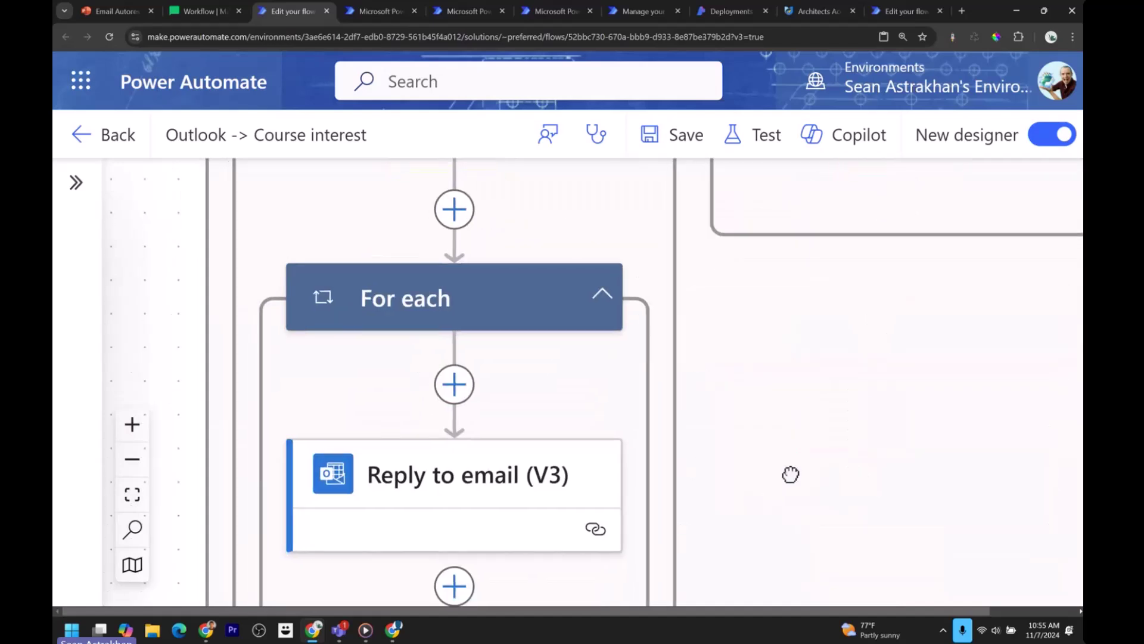
scroll(562, 395, down, 2)
click(453, 390)
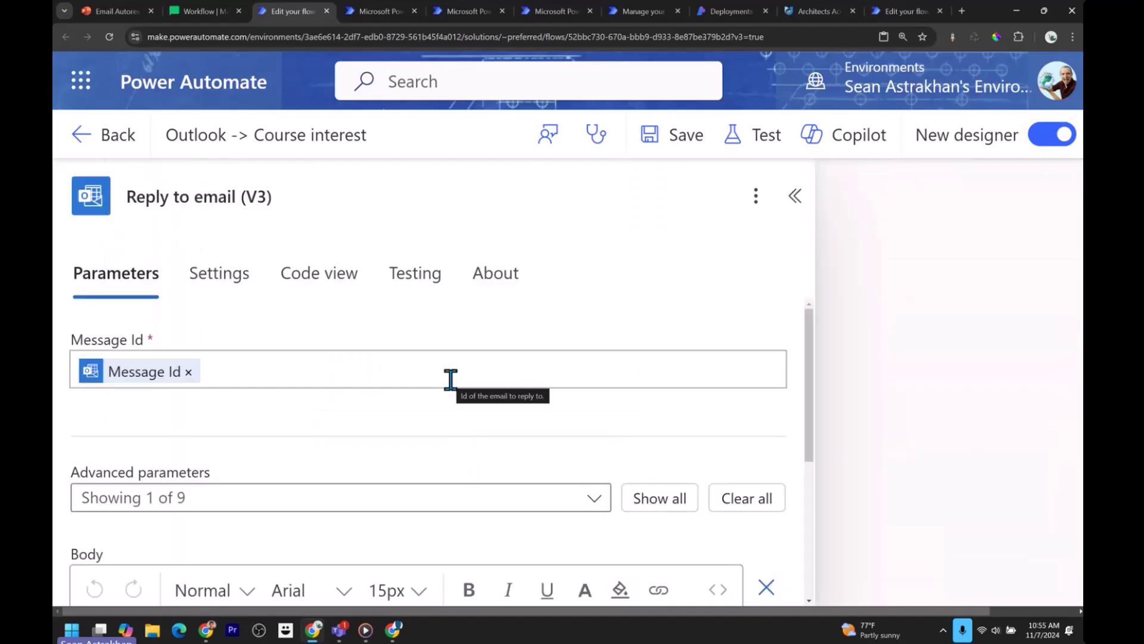
scroll(659, 311, down, 3)
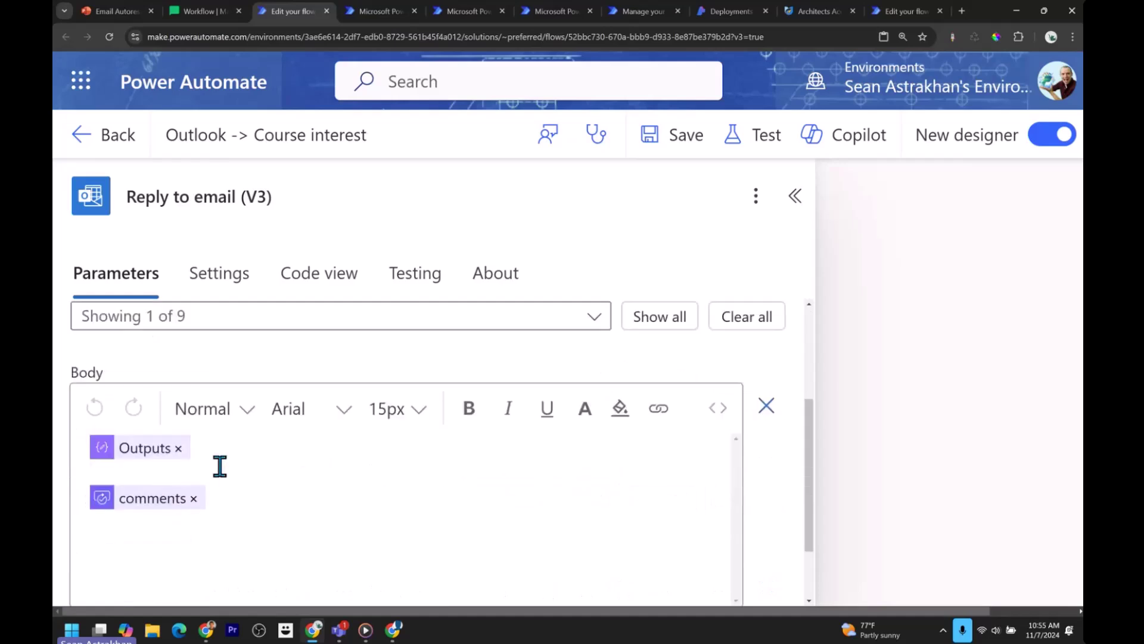
From the email Body, browse all the approval step's dynamic content, then close the list.
click(173, 467)
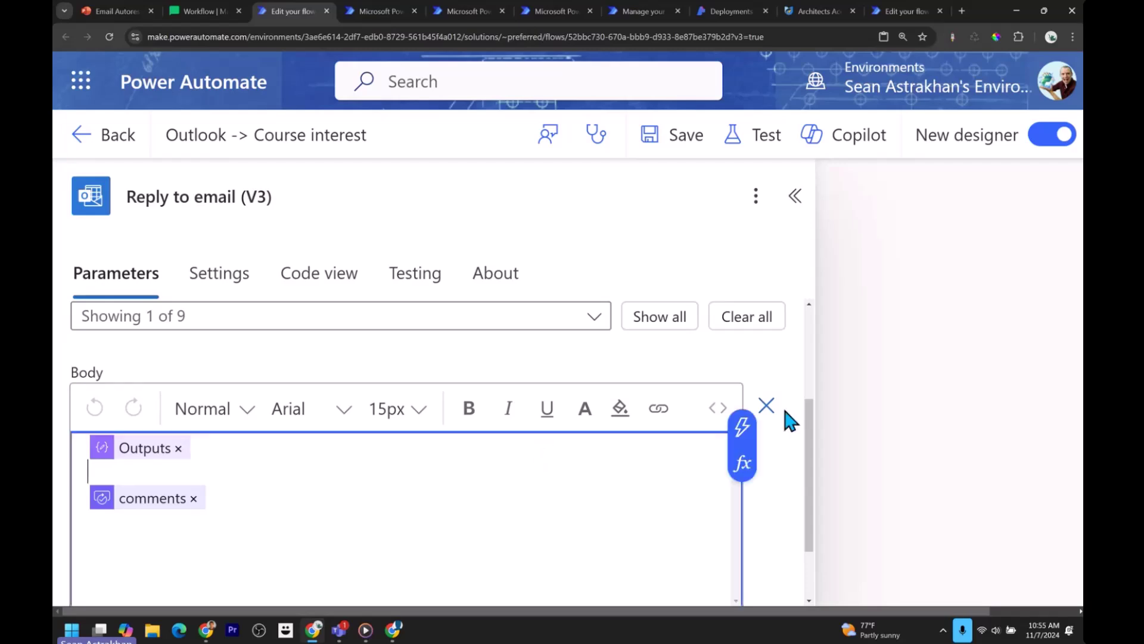
click(742, 427)
scroll(850, 363, down, 2)
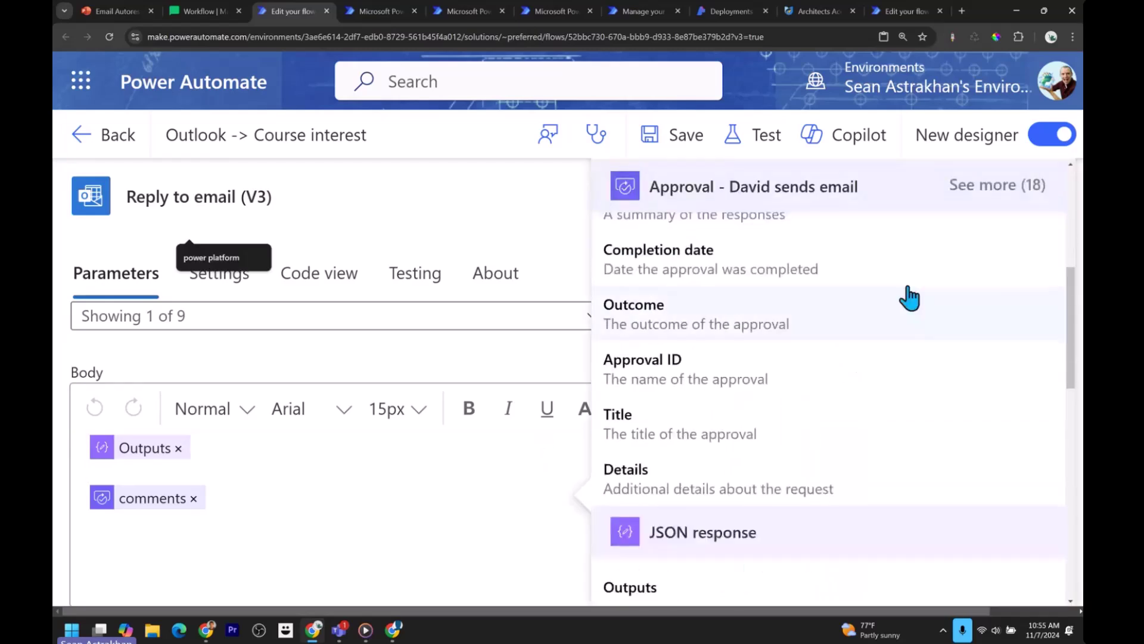
click(971, 192)
scroll(843, 372, down, 1)
scroll(844, 372, down, 10)
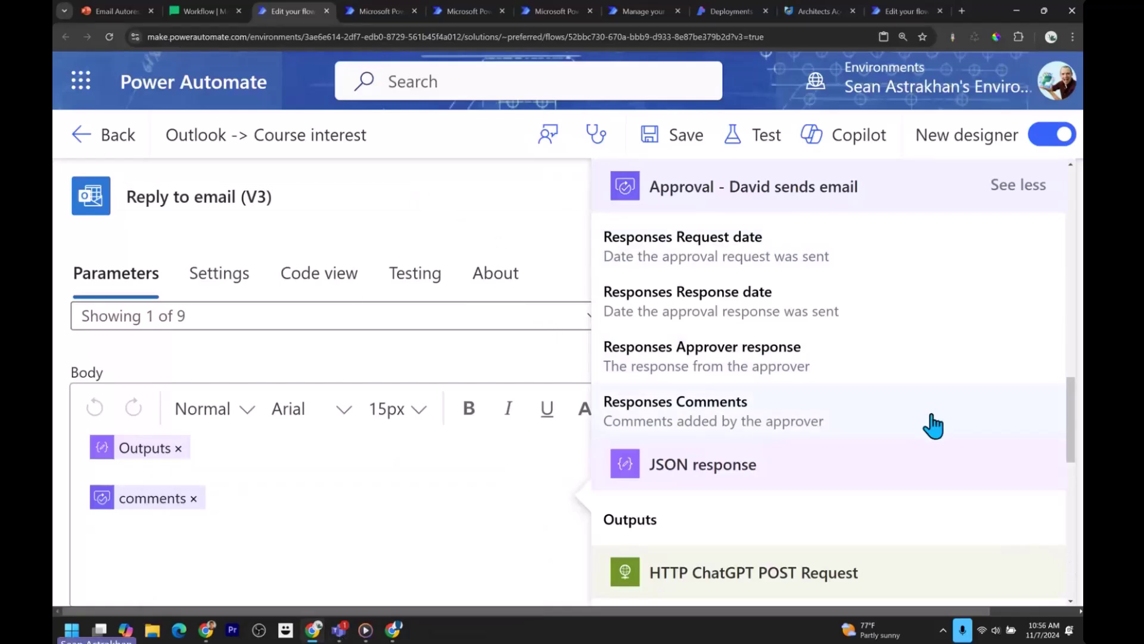
click(493, 361)
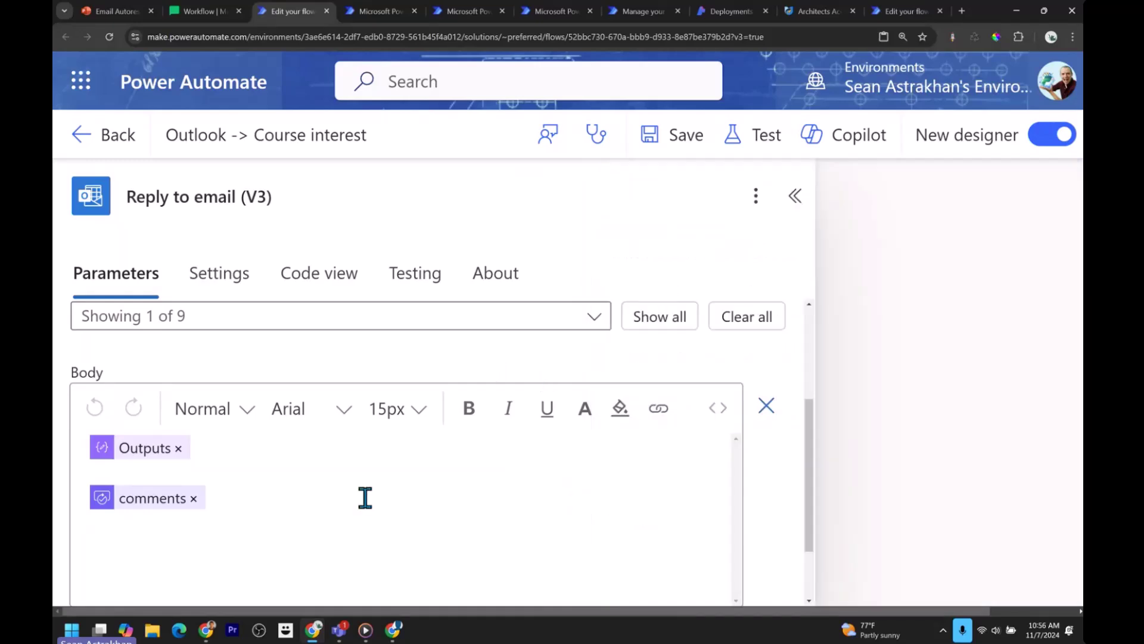
Bring up the Teams approval and read its title line and planned reply.
mouse_move(337, 633)
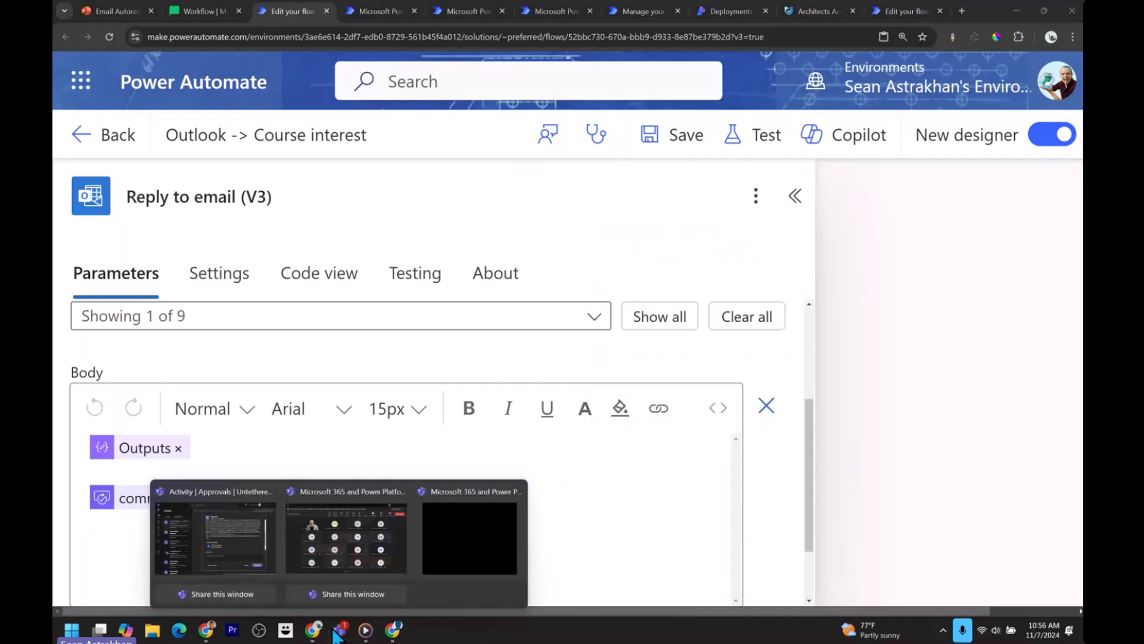
click(241, 541)
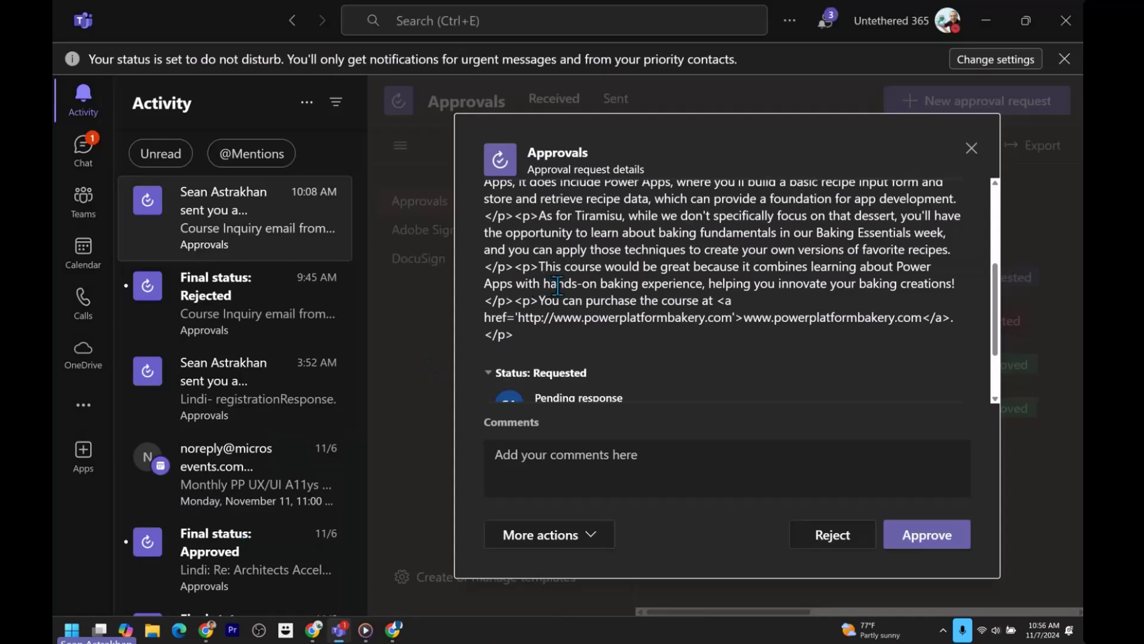
scroll(538, 233, up, 5)
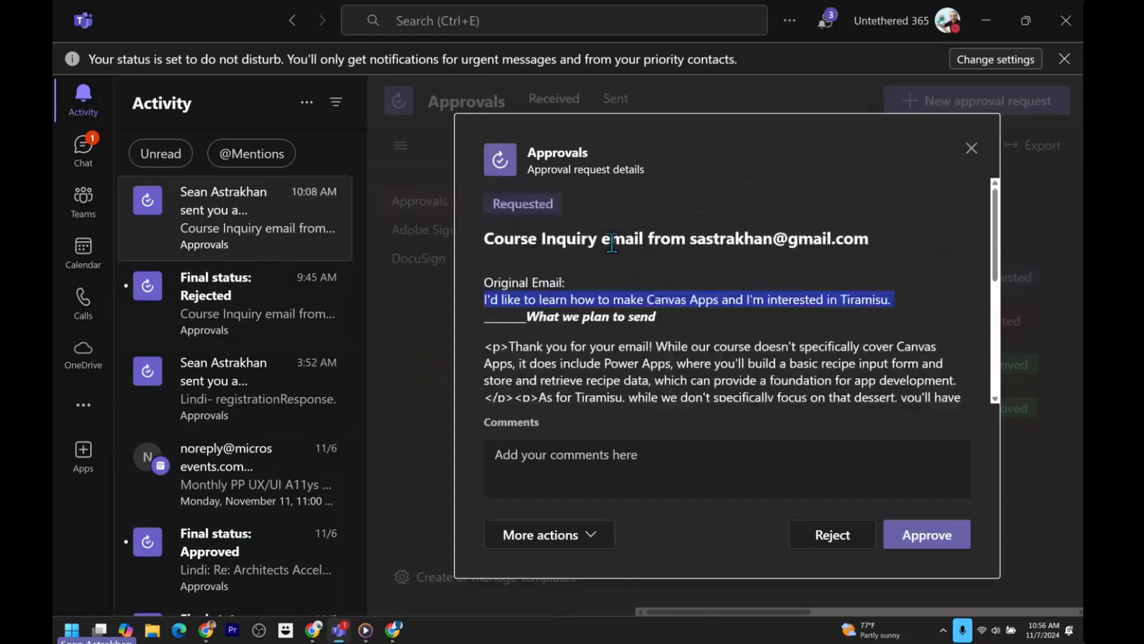
triple_click(639, 241)
click(798, 238)
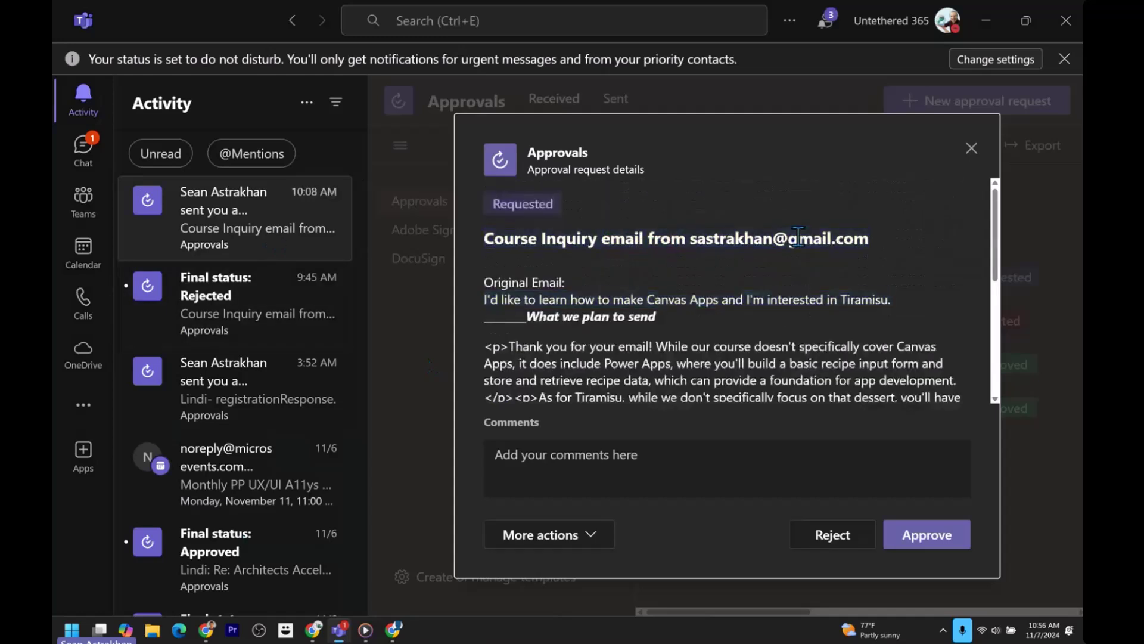
triple_click(714, 236)
scroll(706, 251, down, 3)
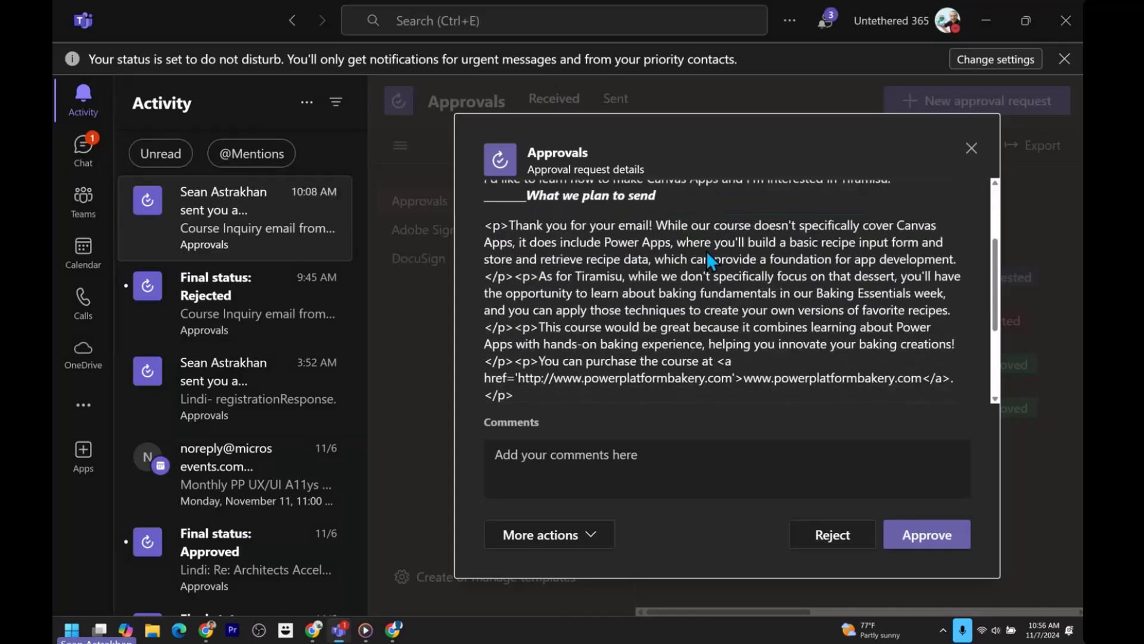
scroll(655, 247, up, 2)
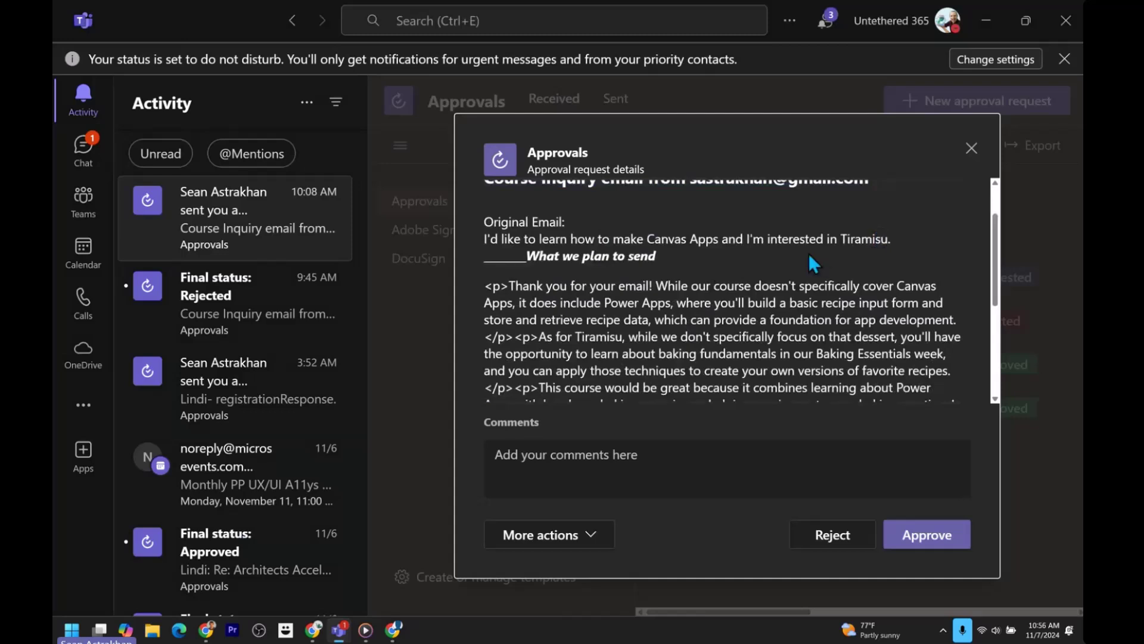
scroll(629, 282, down, 1)
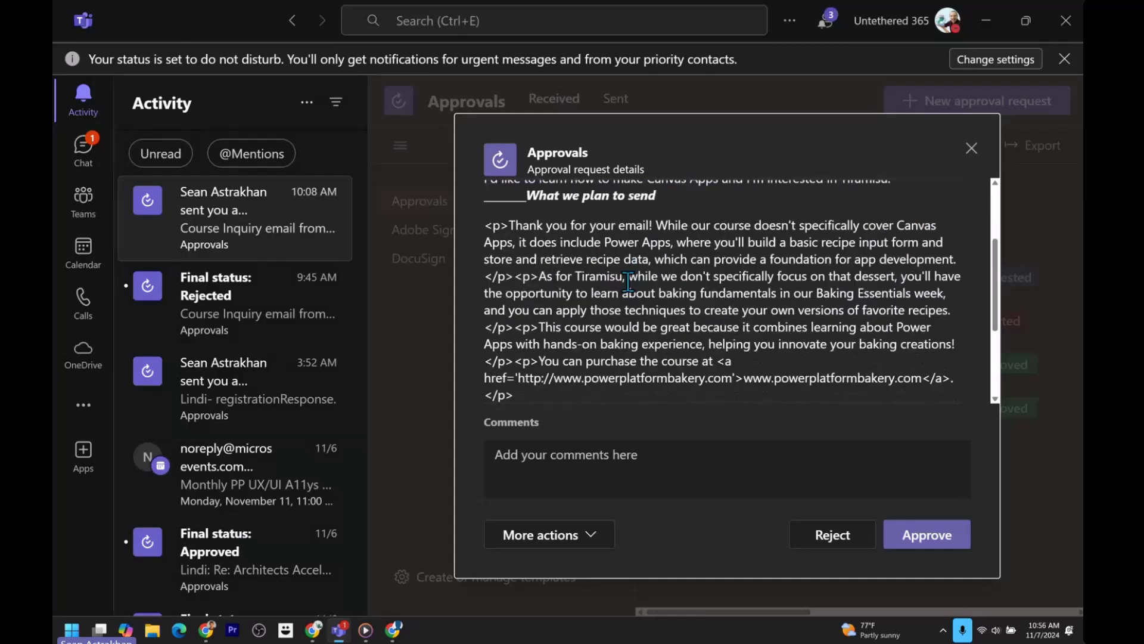
triple_click(628, 282)
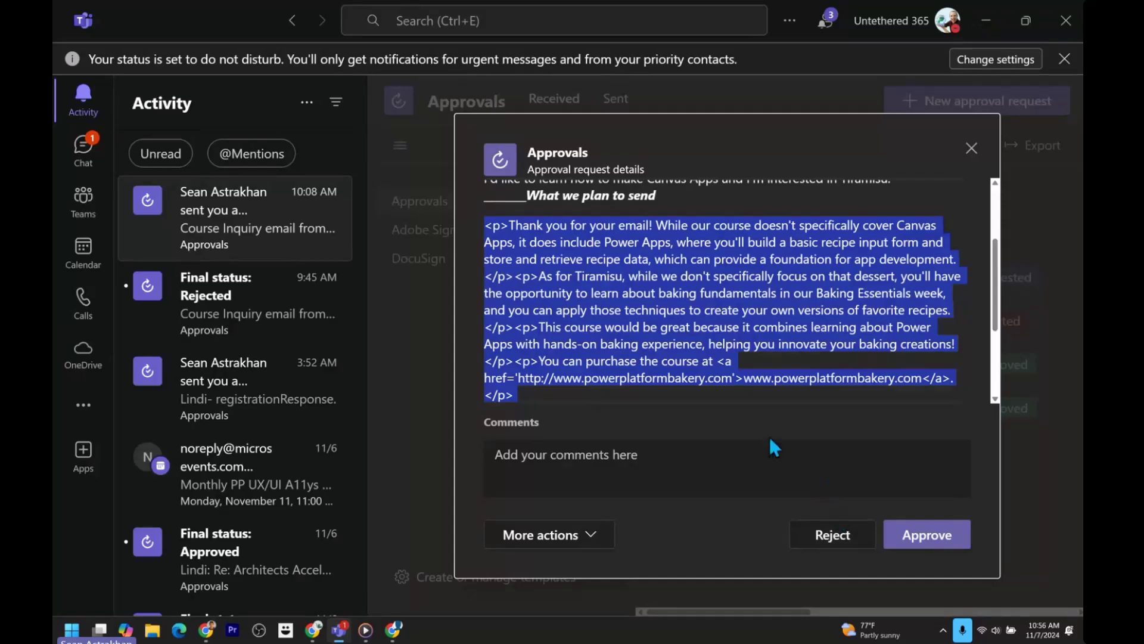
Approve with comment 'My favorite dish is Tiramisu. I'll ask the creators to add it!' and minimize Teams.
click(653, 458)
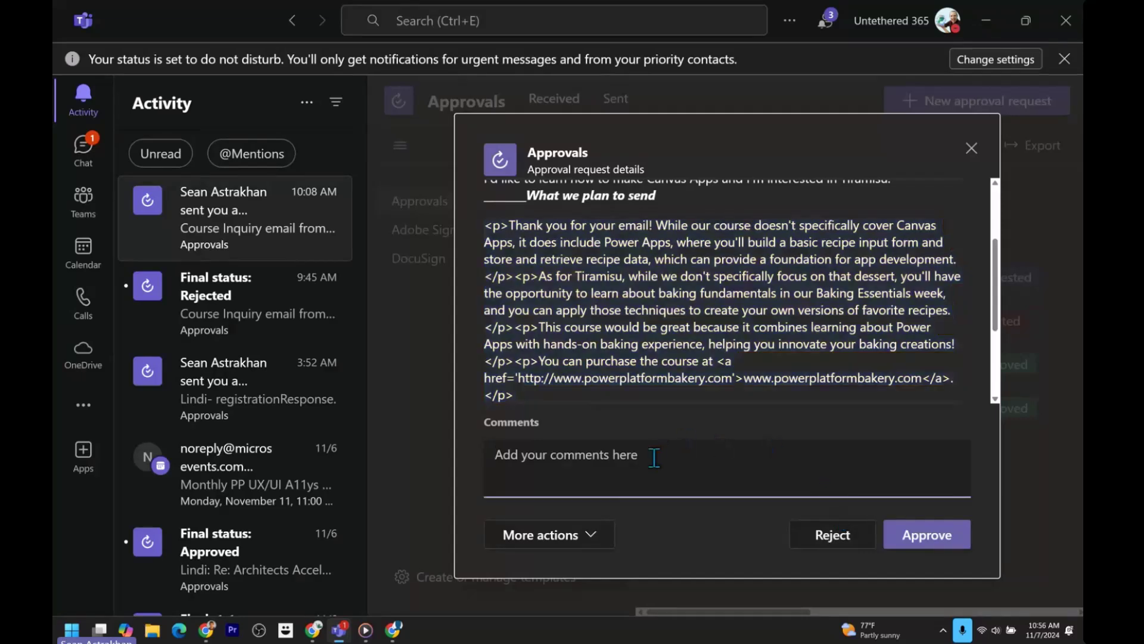
text(My favorite dish is Tiramisu. I'll ask the creators to add it!)
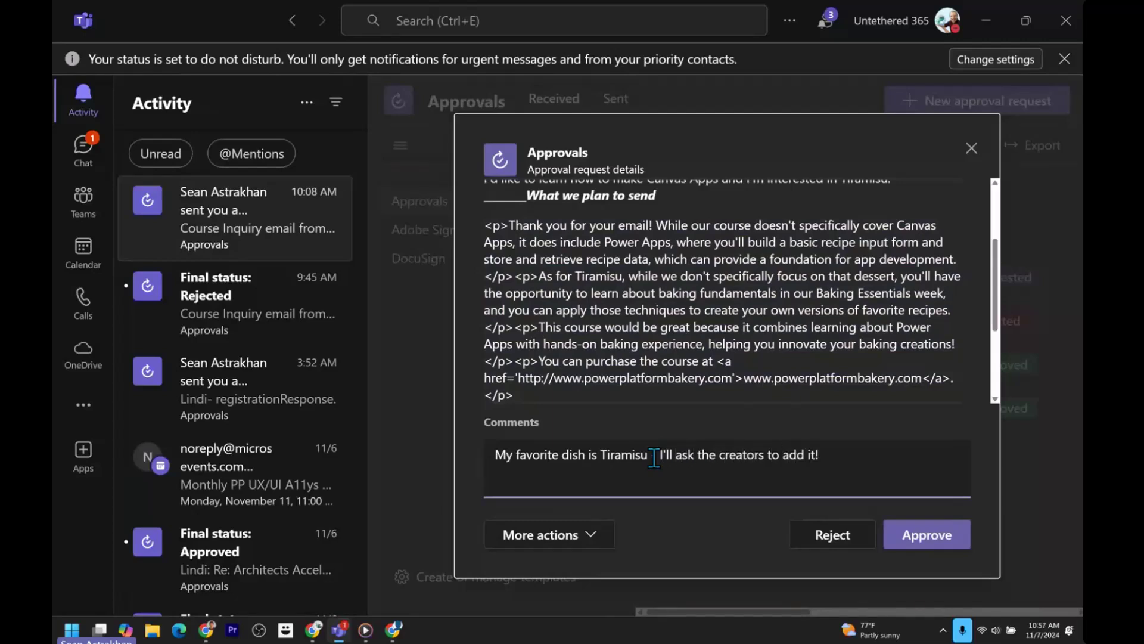
click(947, 536)
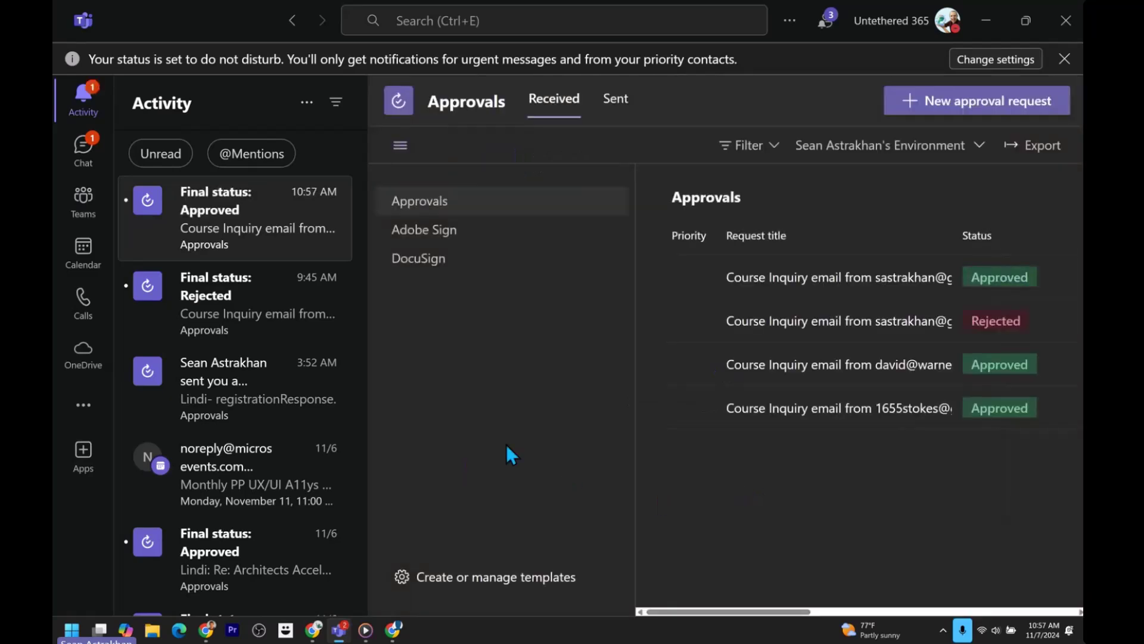
click(985, 22)
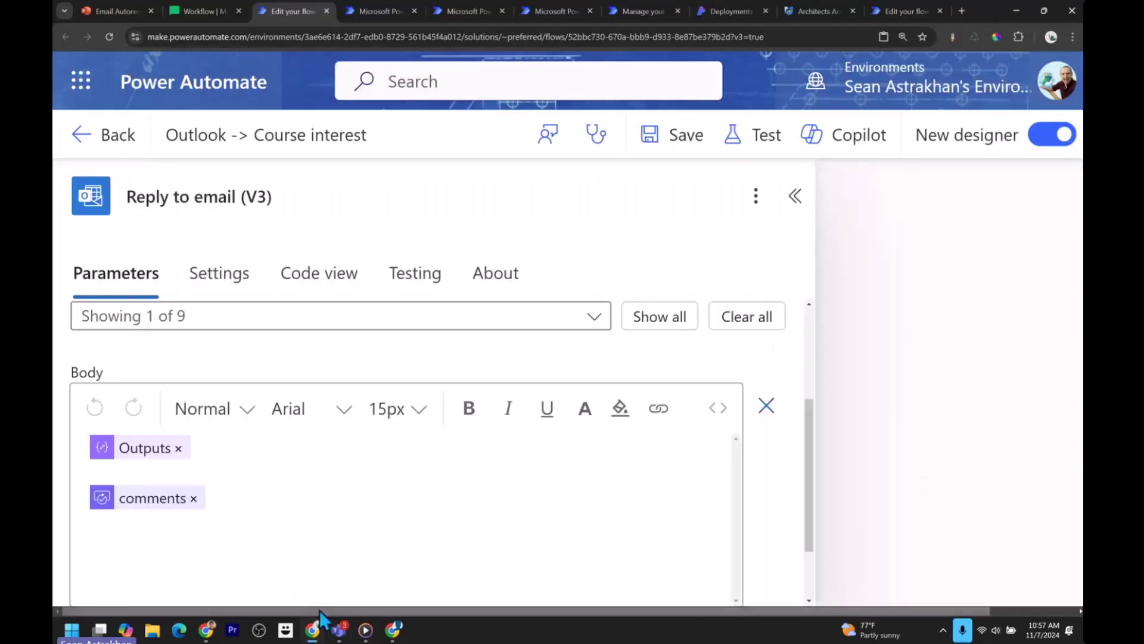
Read the Gmail reply down to the added SharePoint line, then return to Power Automate.
mouse_move(340, 629)
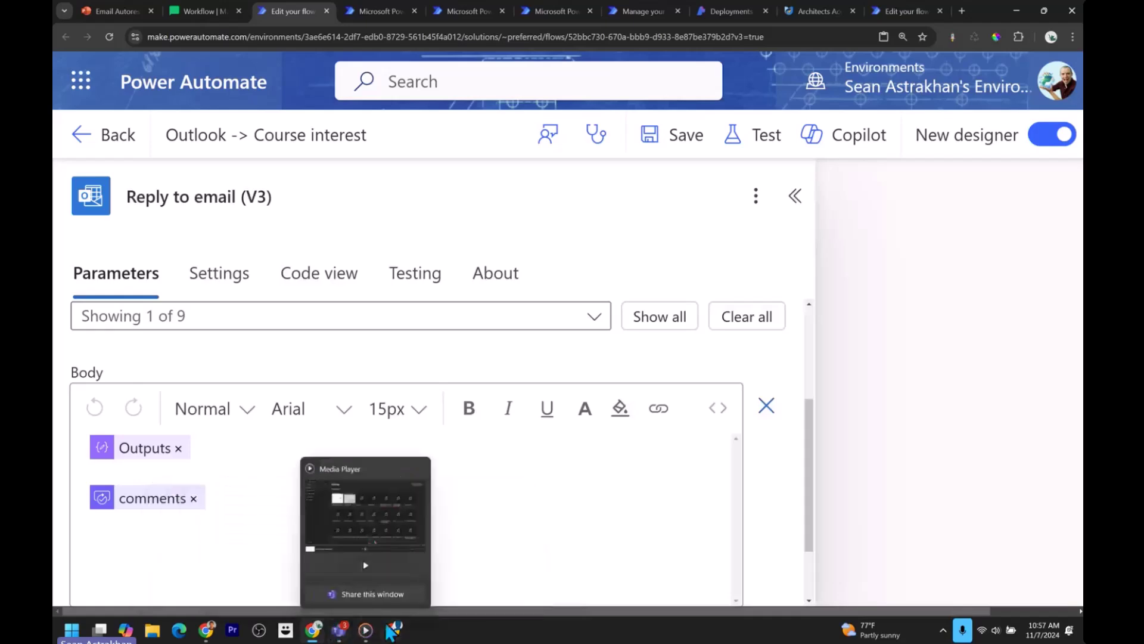
mouse_move(394, 629)
click(459, 511)
scroll(465, 358, down, 4)
scroll(477, 352, down, 5)
scroll(475, 347, down, 6)
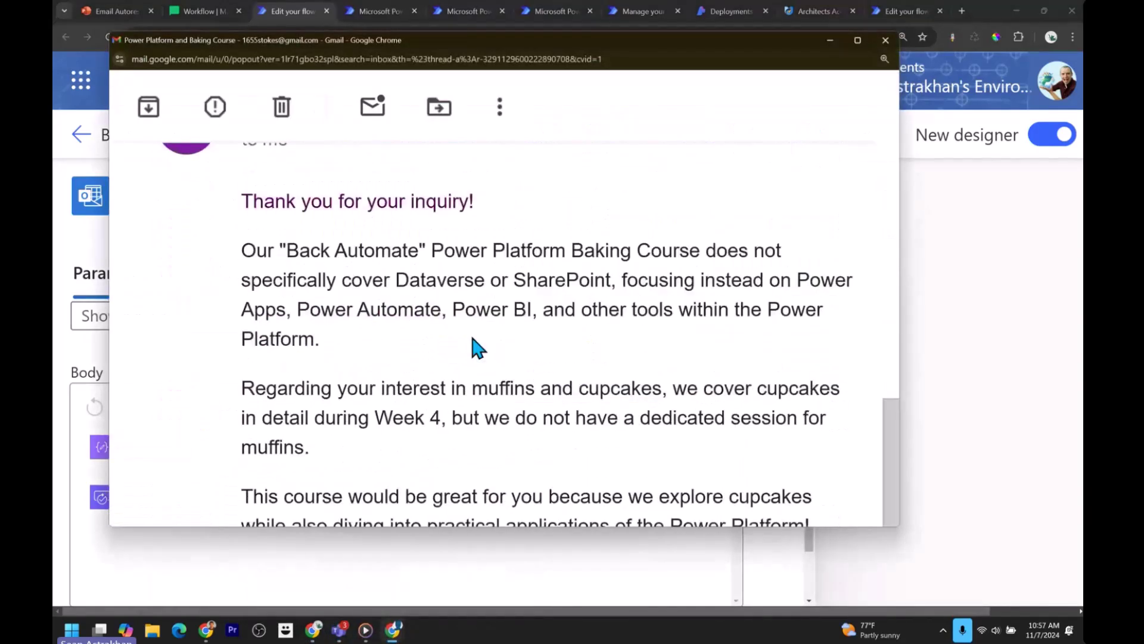
scroll(475, 345, up, 1)
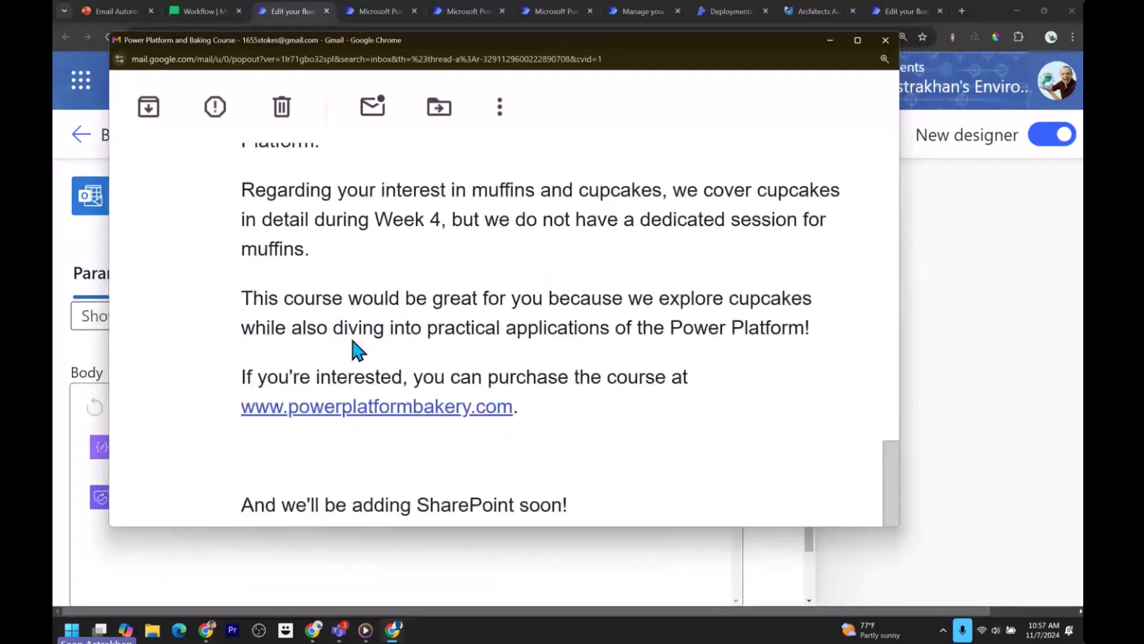
triple_click(452, 511)
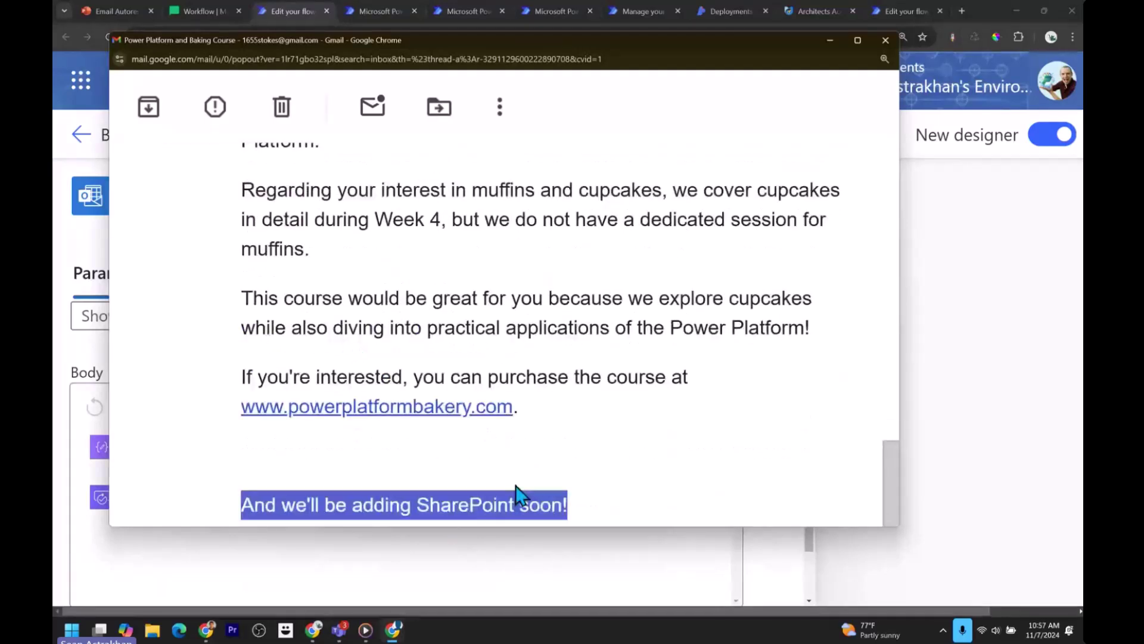
scroll(518, 488, up, 2)
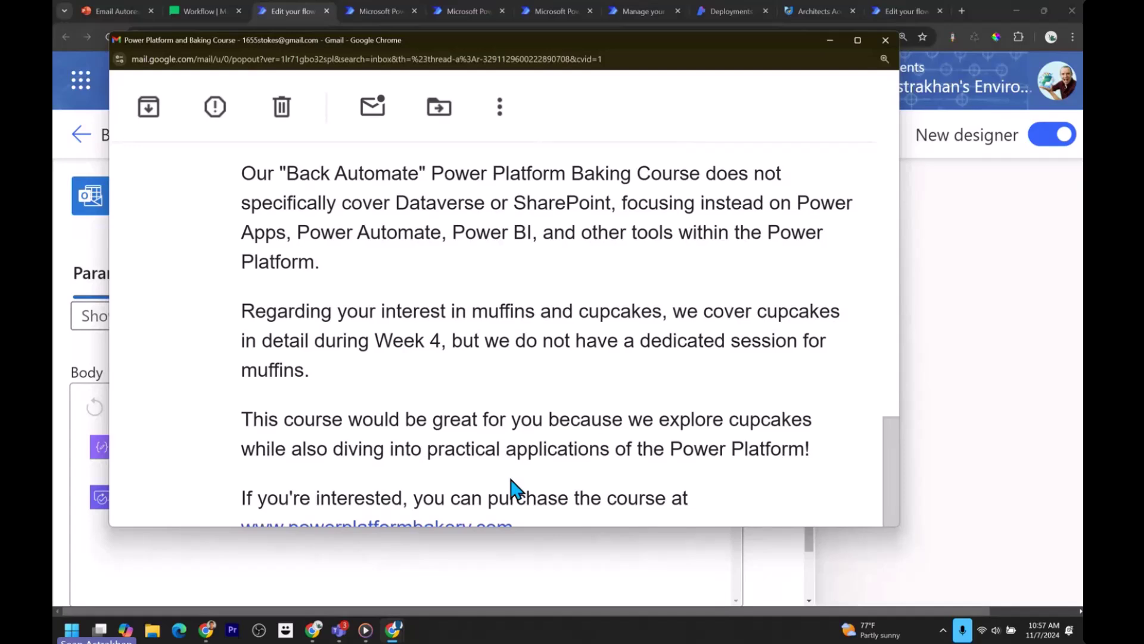
click(957, 375)
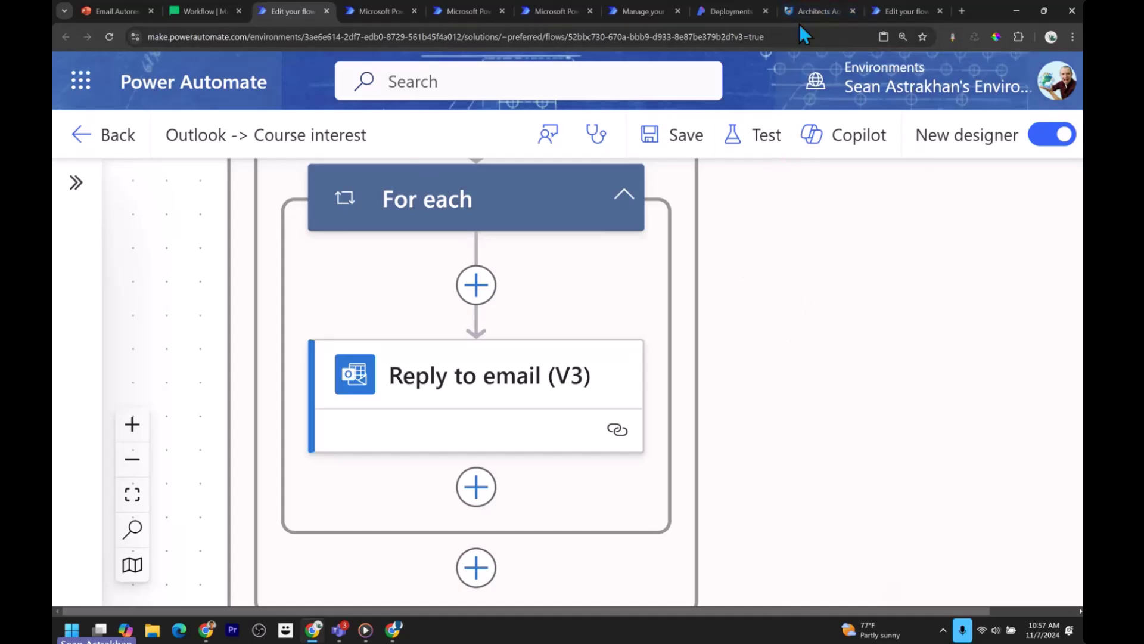
Scroll the Architect Consultant Accelerator page down to its sign-up form.
click(812, 11)
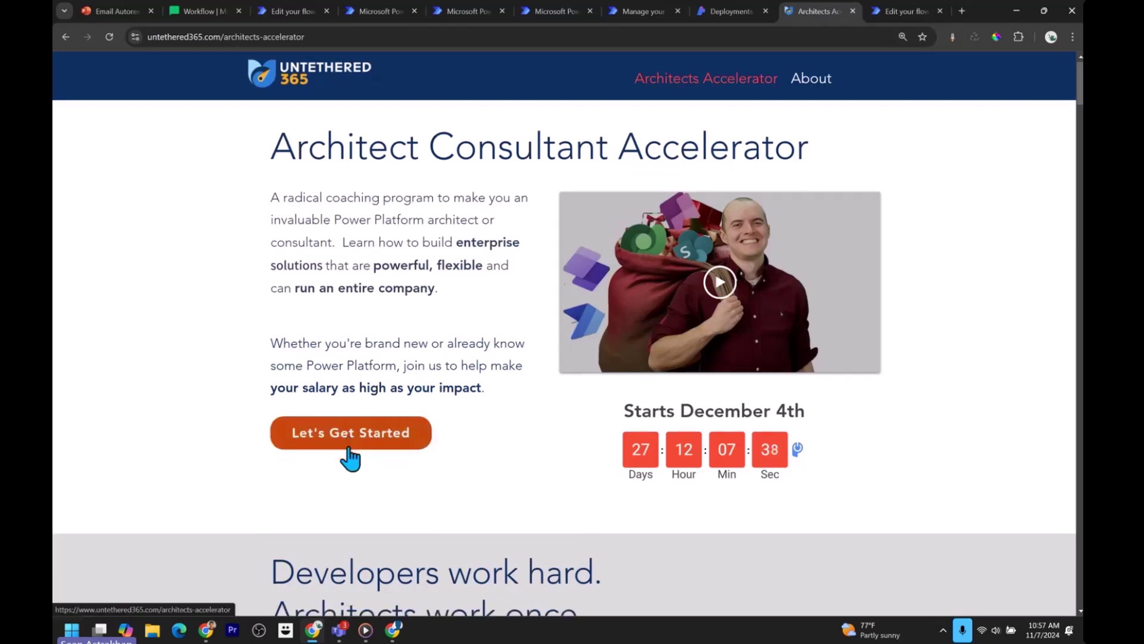
scroll(350, 459, down, 20)
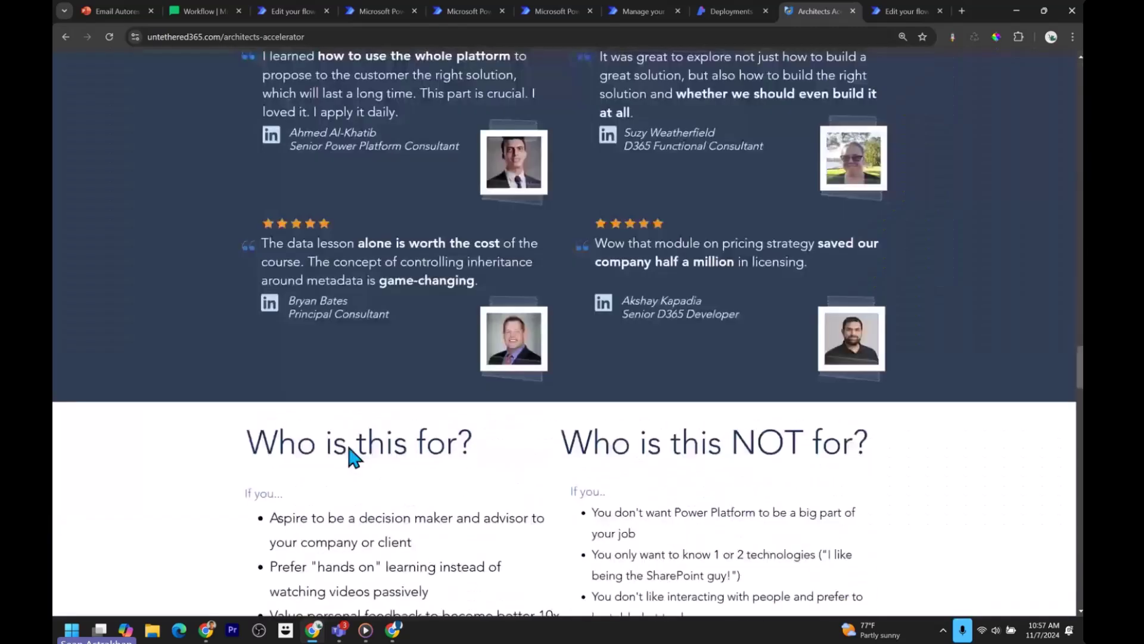
scroll(347, 442, down, 15)
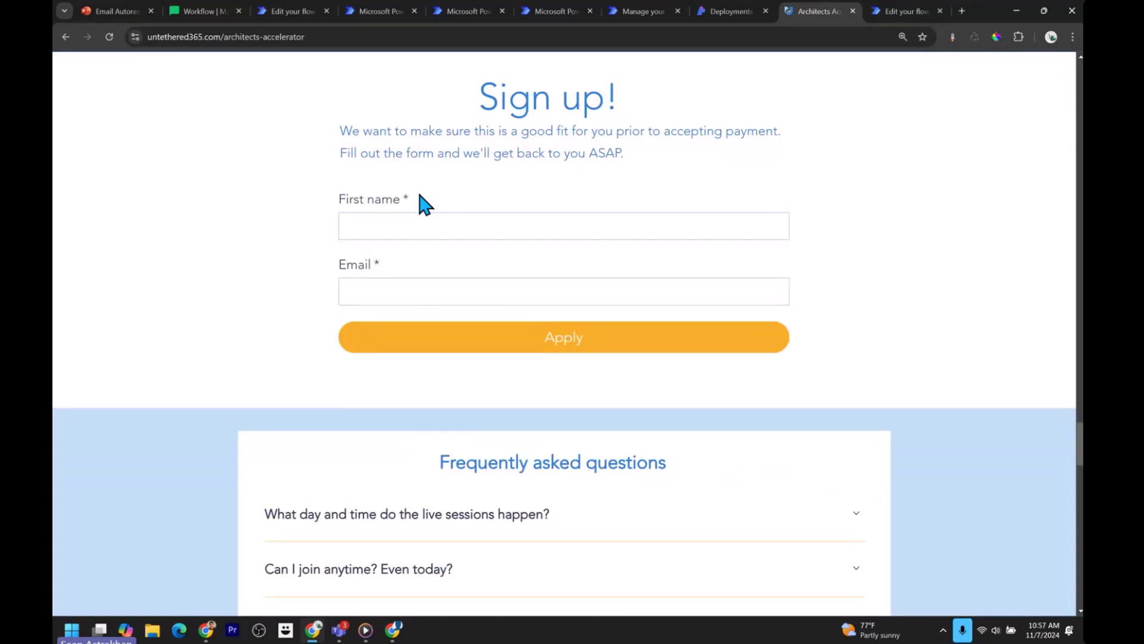
Show slide 14, 'Ask not what AI can do', of the Email Autoresponder deck.
click(110, 19)
scroll(146, 346, down, 5)
click(145, 358)
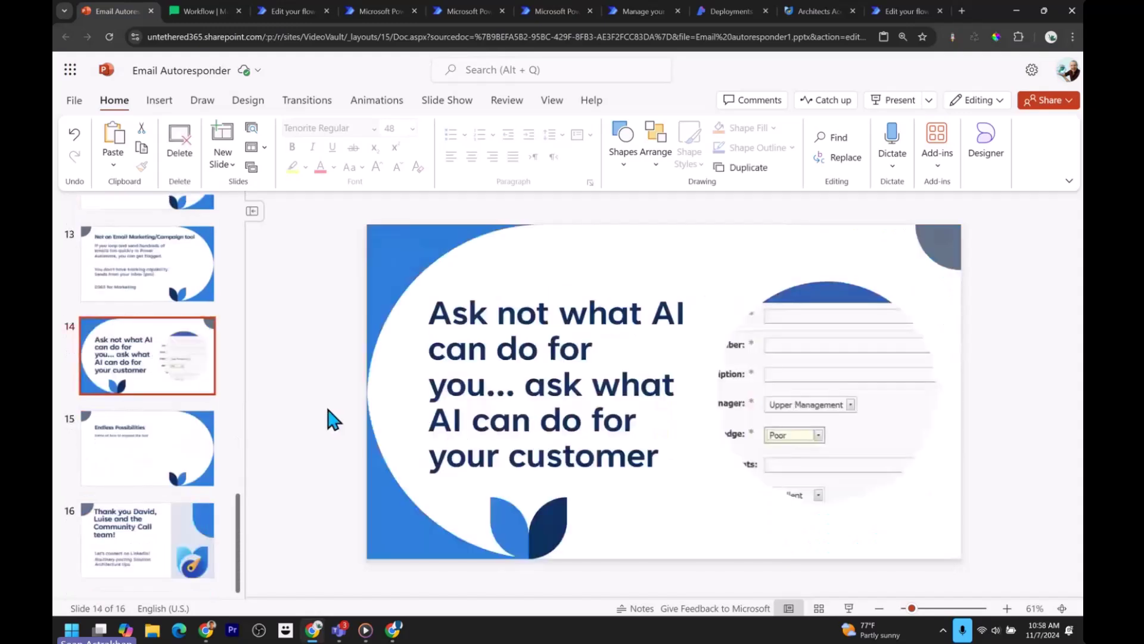
Advance past the Endless Possibilities slide 15 to the closing thank-you slide 16.
drag(152, 472, 227, 527)
click(217, 534)
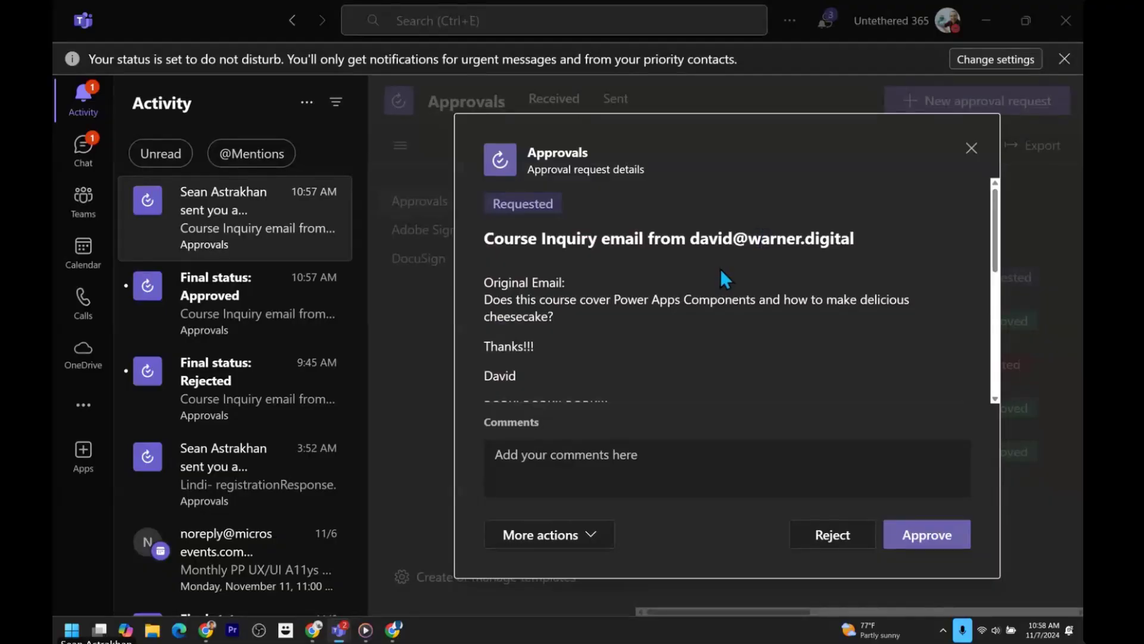
Review the cheesecake inquiry's title, original question and planned reply in the Teams approval.
triple_click(557, 238)
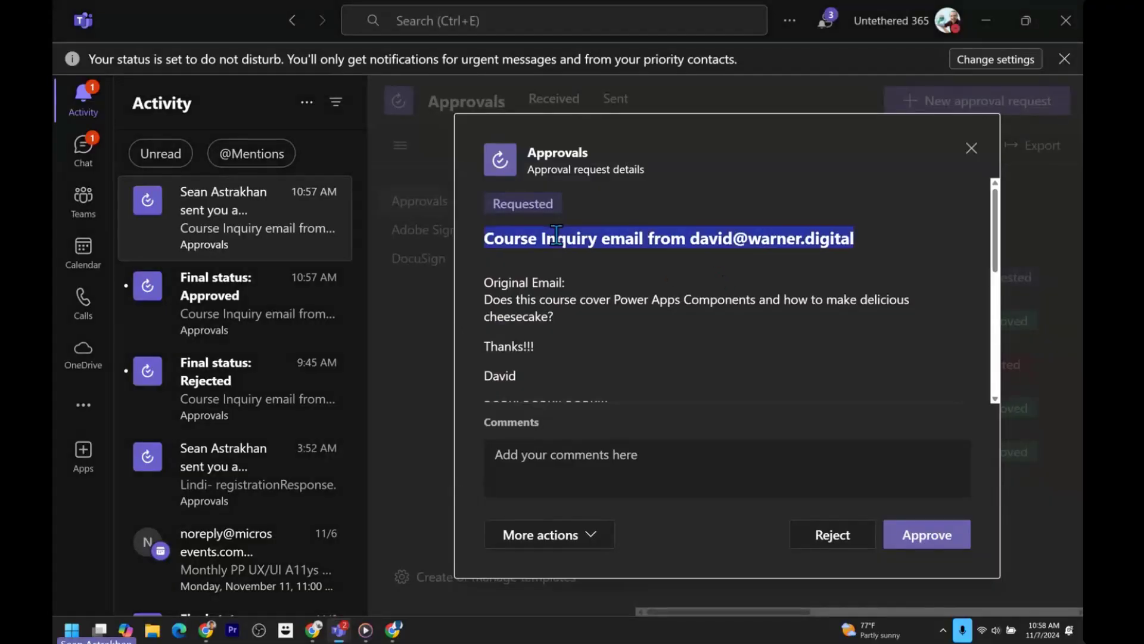
double_click(703, 237)
scroll(704, 232, down, 2)
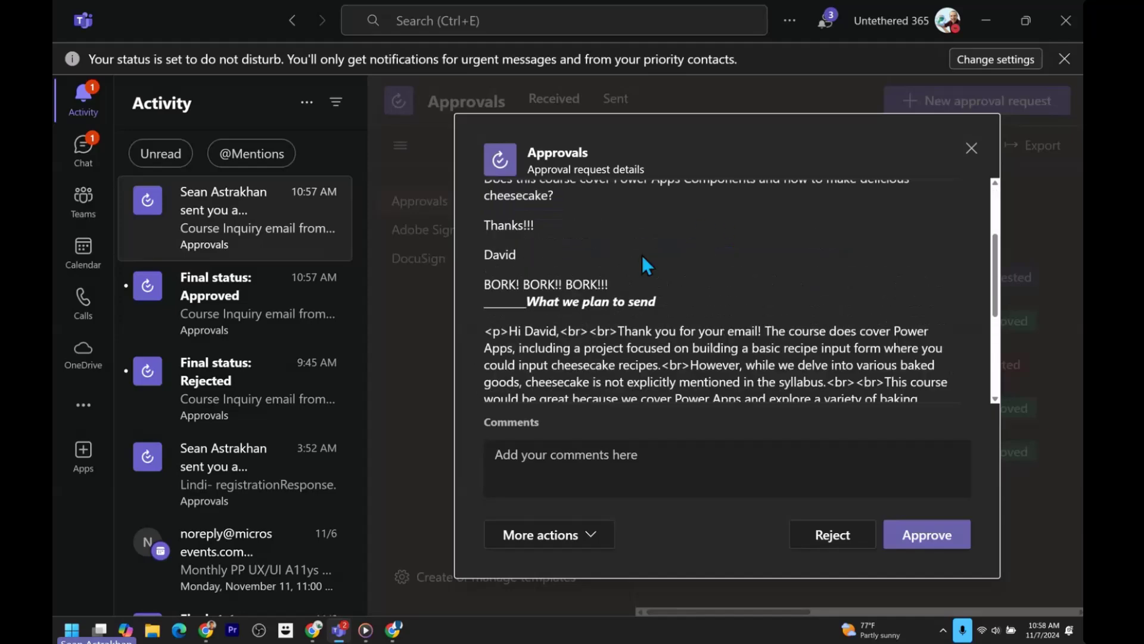
scroll(641, 255, up, 1)
triple_click(535, 247)
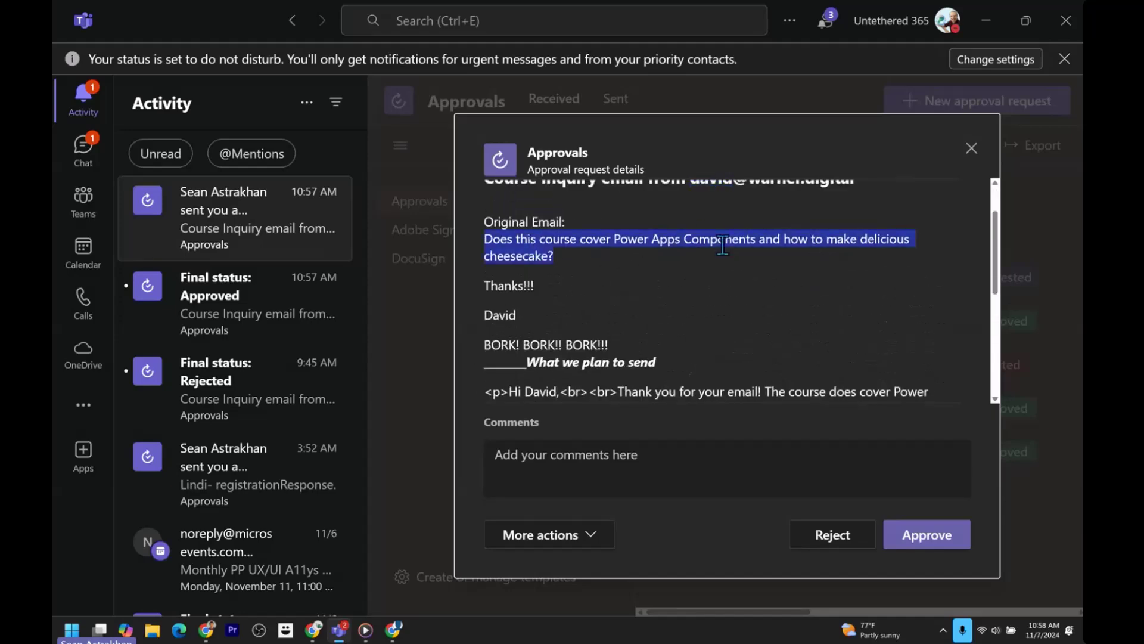
scroll(723, 244, down, 3)
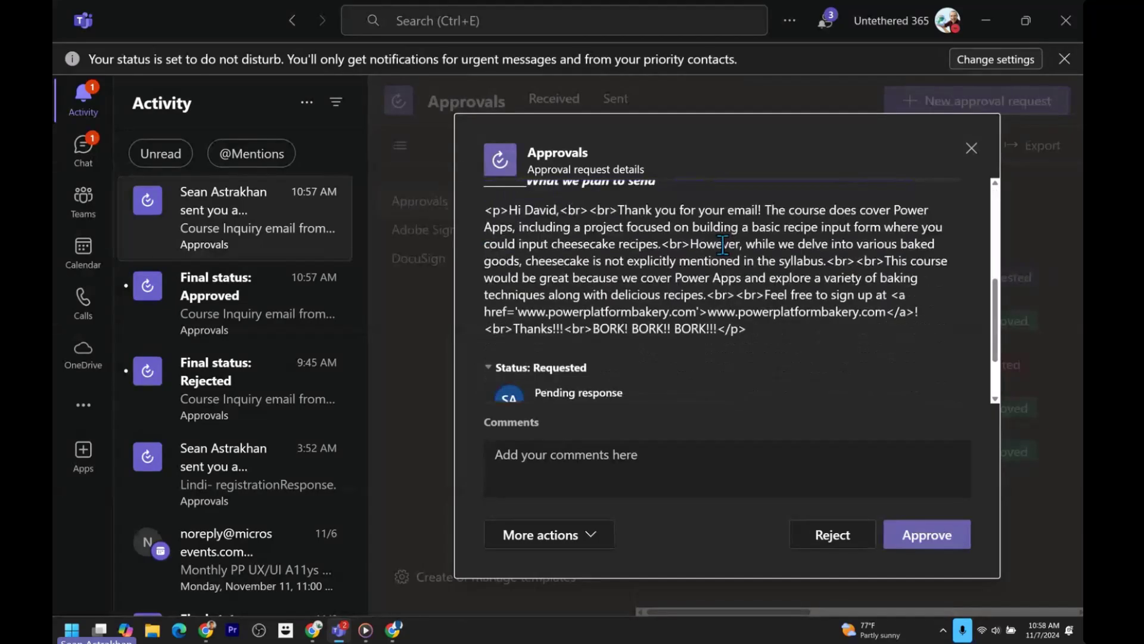
double_click(553, 210)
double_click(876, 244)
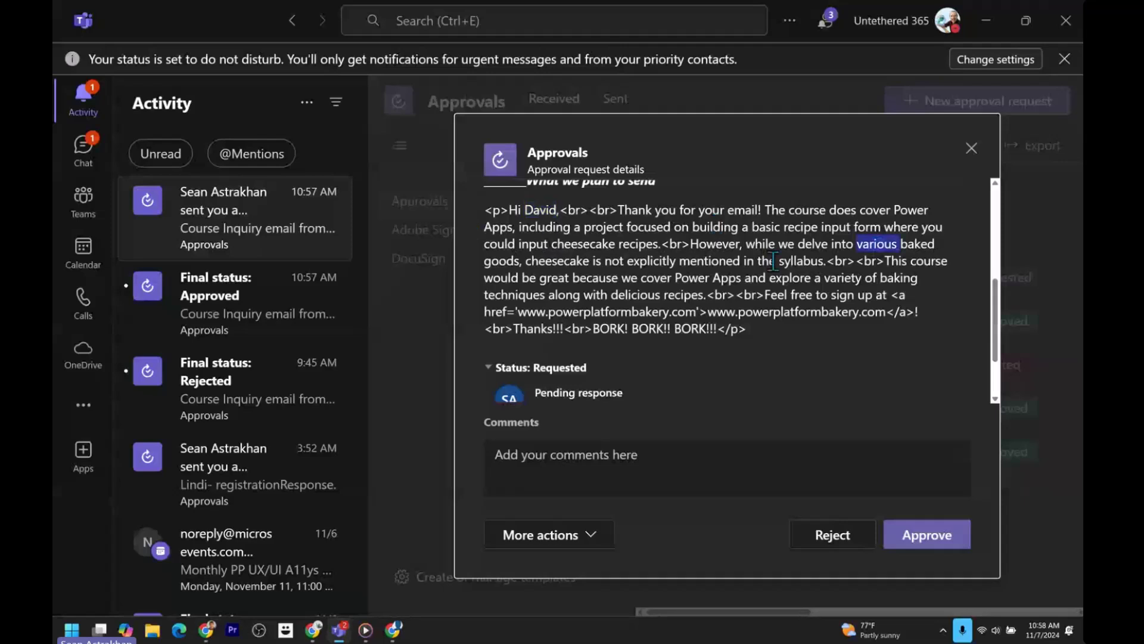
drag(526, 261, 615, 444)
Approve with comment 'You have a booming voice! have you thought about podcasting?', fixing the typo.
click(597, 472)
text(You h)
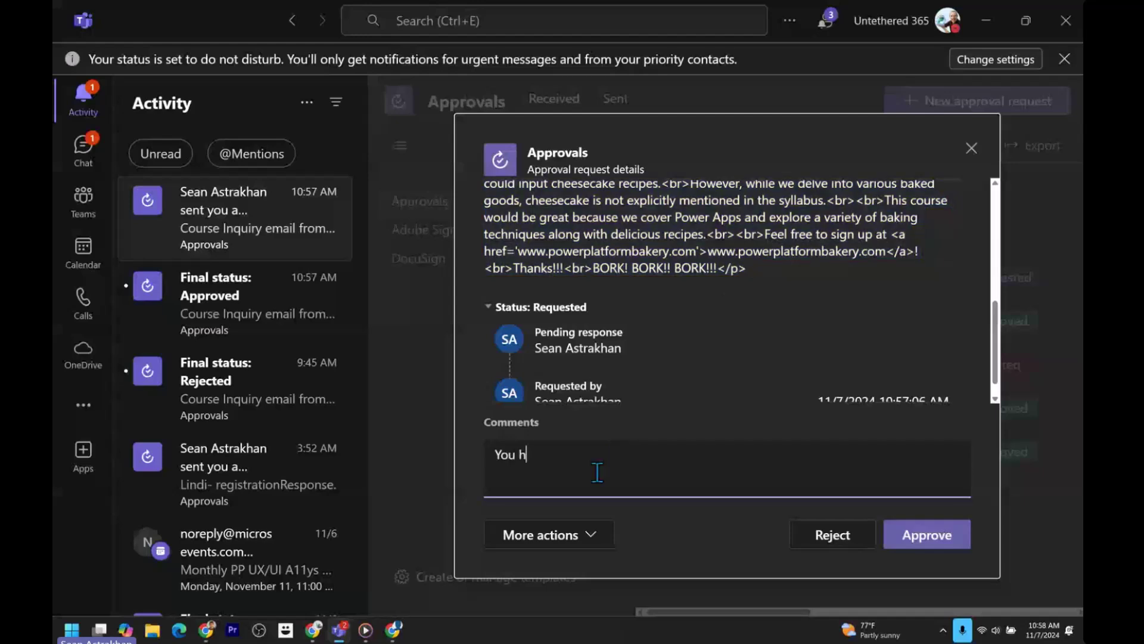
text(ave a booming voice! have you )
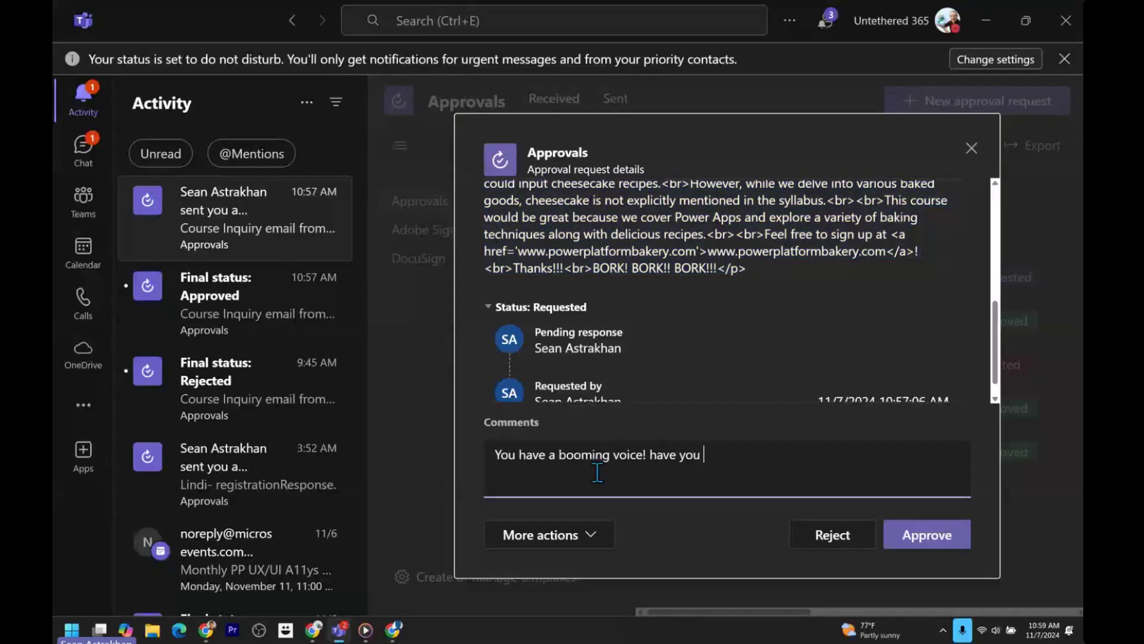
text(htought about po)
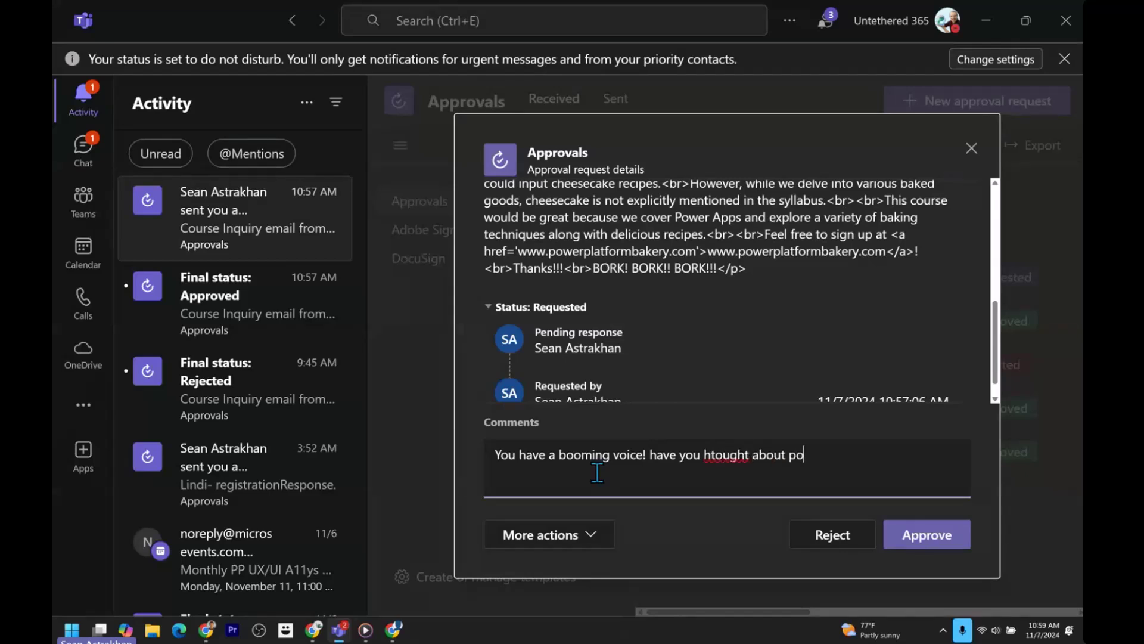
text(dcsasting?)
double_click(719, 455)
text(thought)
click(926, 535)
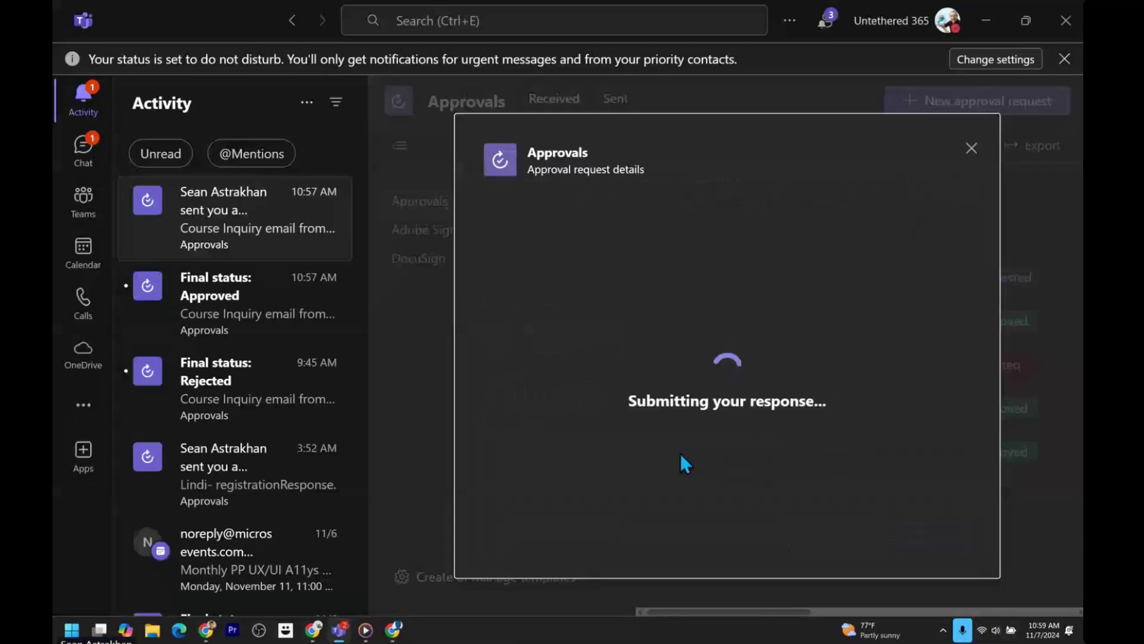